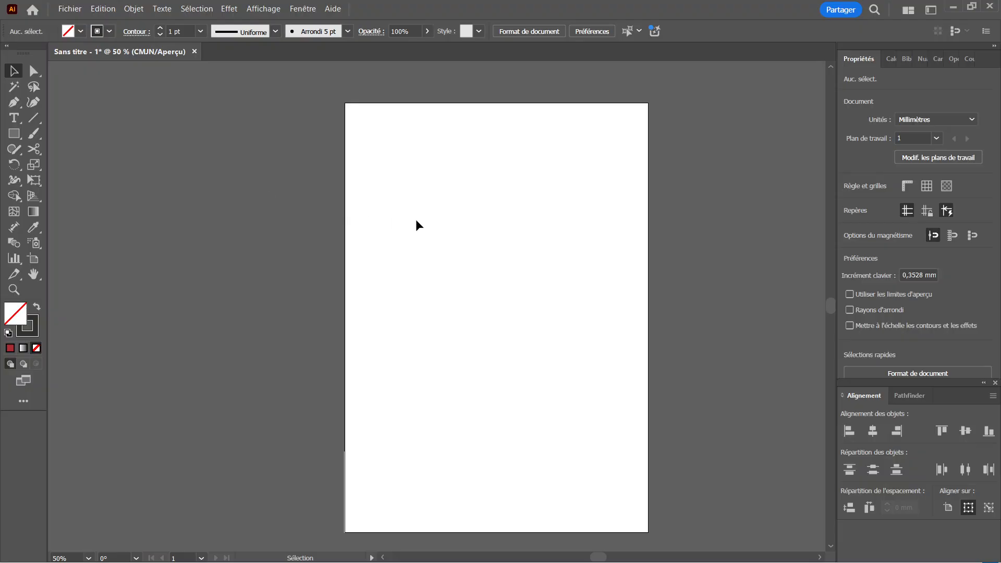
Switch to Chrome, load dafont.com in a new tab and accept all cookies
mouse_move(438, 560)
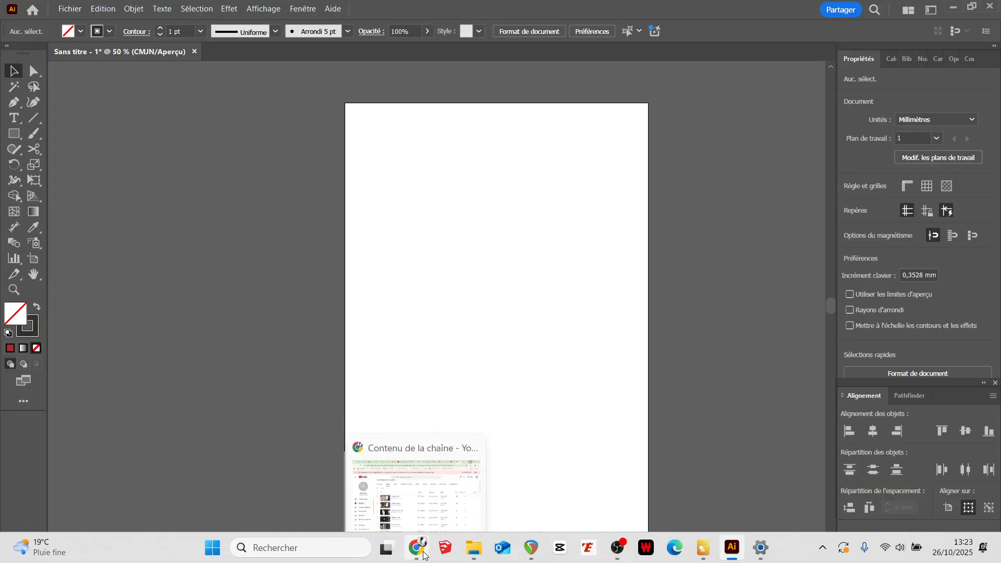
left_click(423, 553)
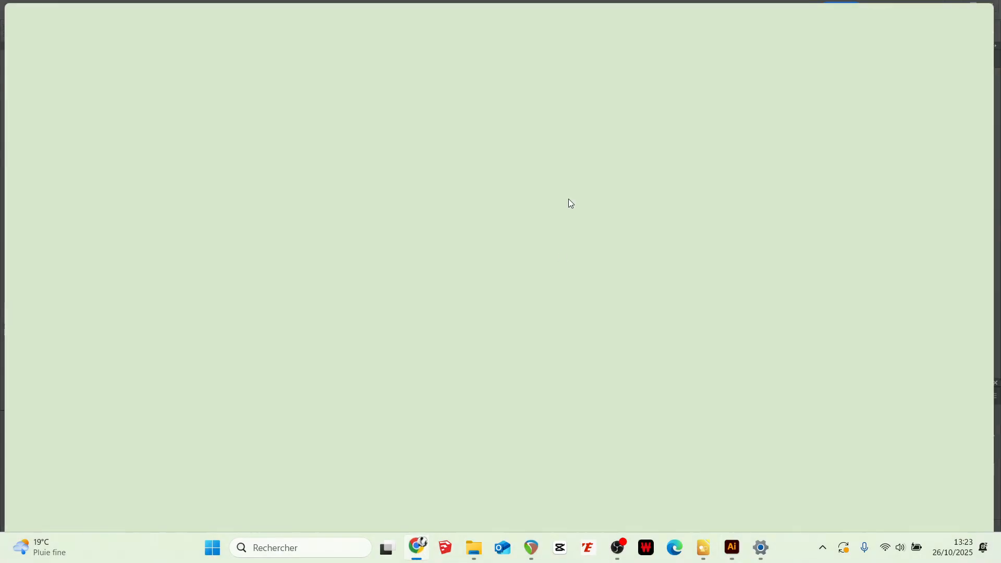
left_click(861, 16)
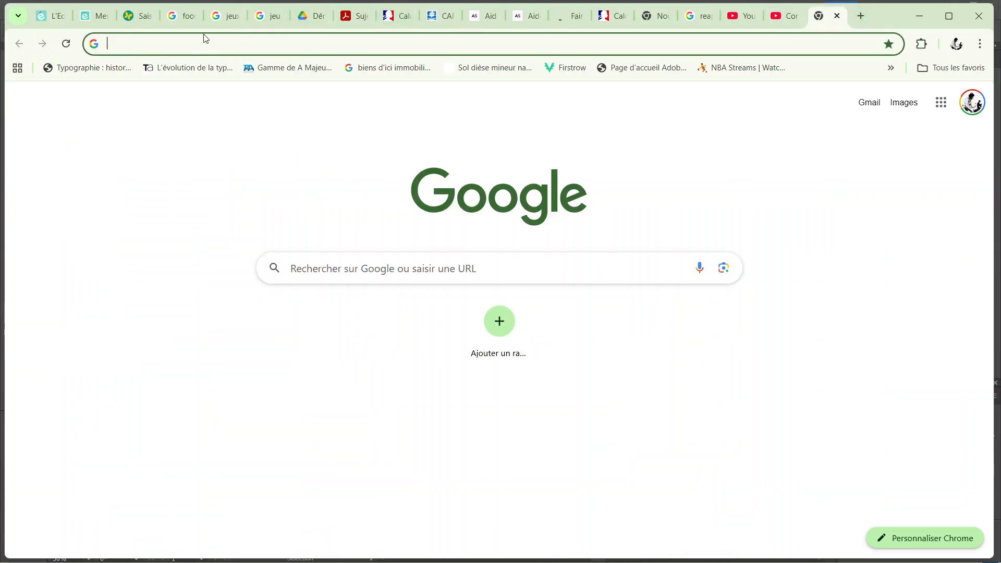
type("dafont")
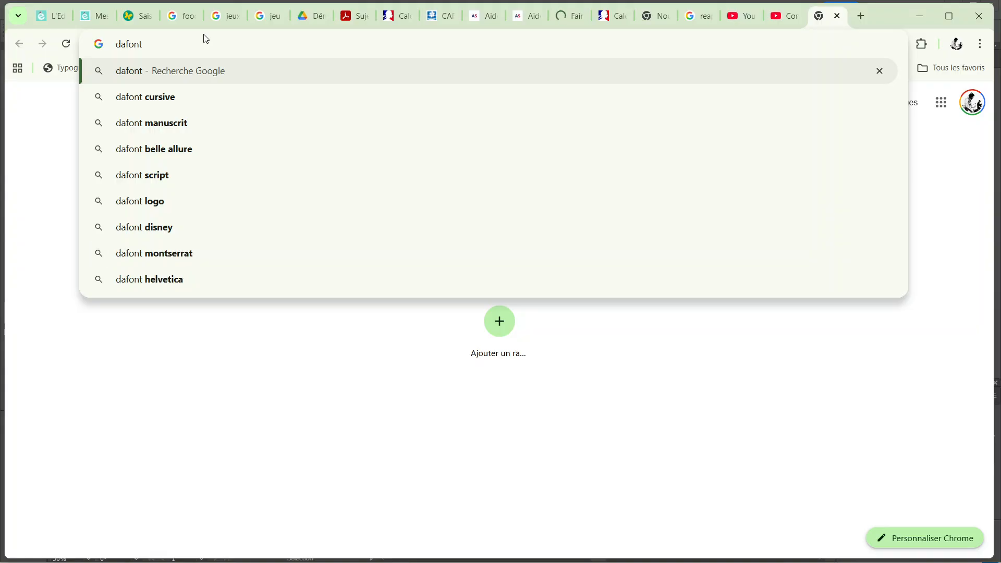
type(".com")
key("Return")
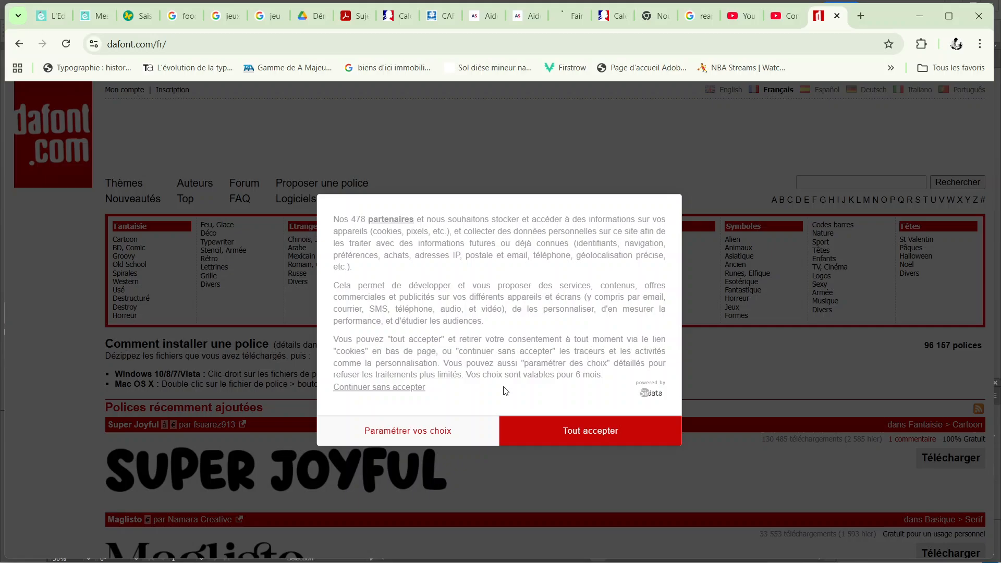
left_click(576, 434)
Examine the recently added fonts on the dafont home page, including their download options and usage licences
scroll(422, 177, "down", 1)
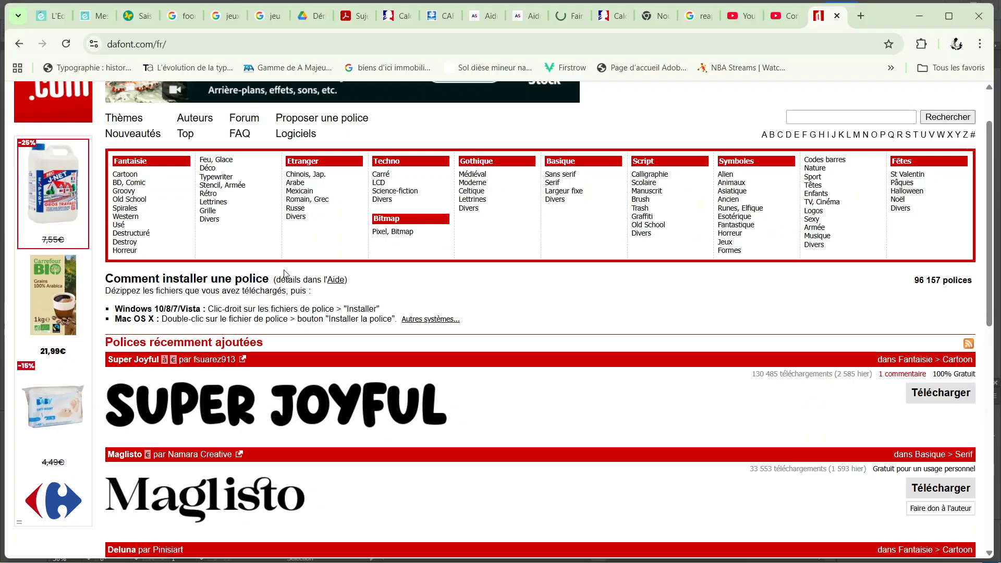
scroll(261, 250, "up", 1)
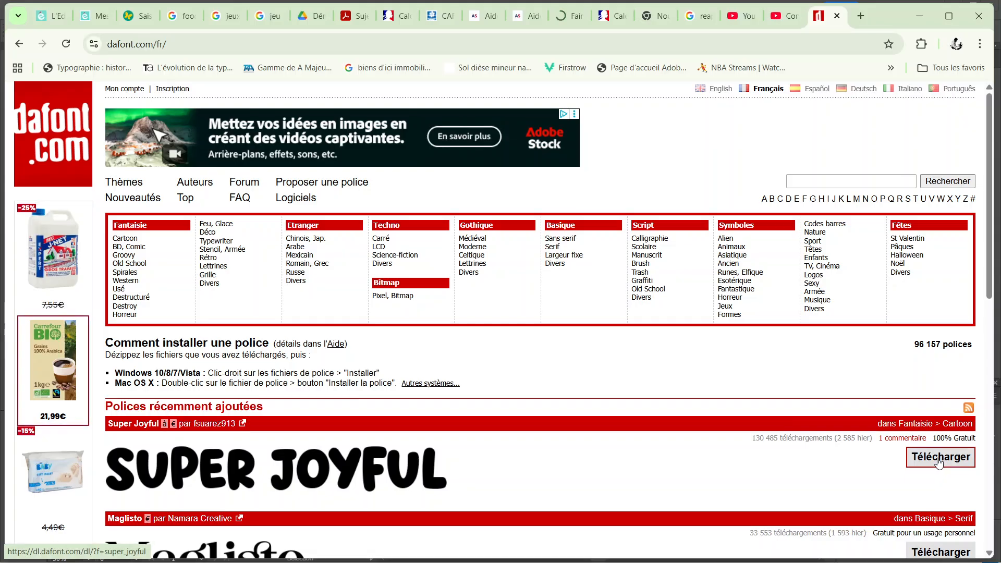
scroll(938, 463, "down", 1)
scroll(926, 459, "down", 1)
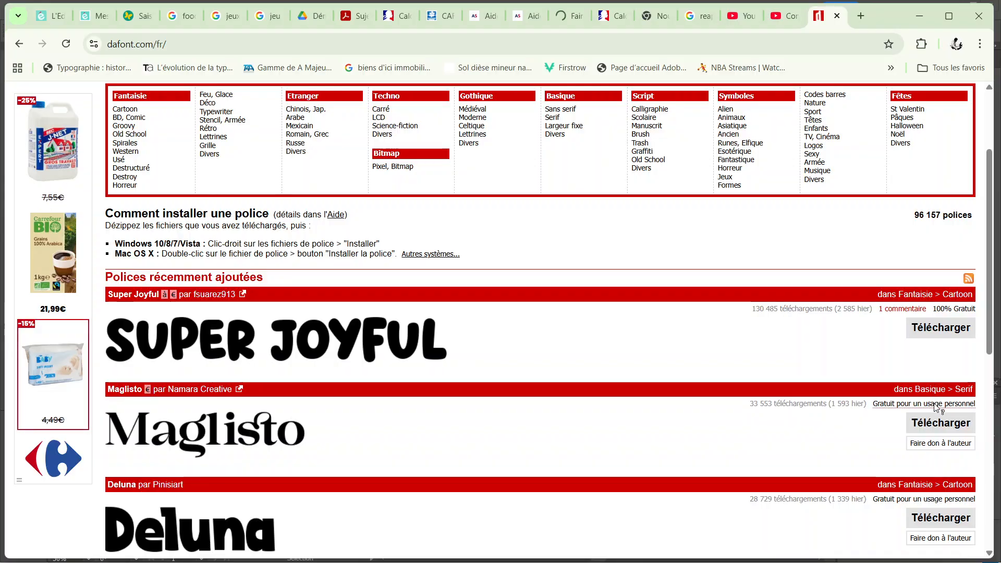
scroll(540, 307, "up", 1)
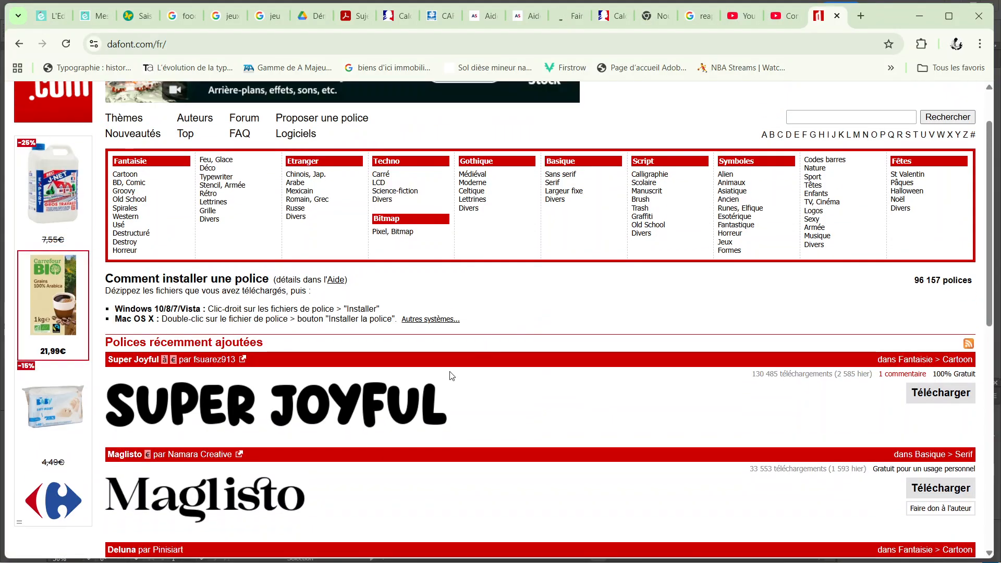
scroll(430, 407, "down", 2)
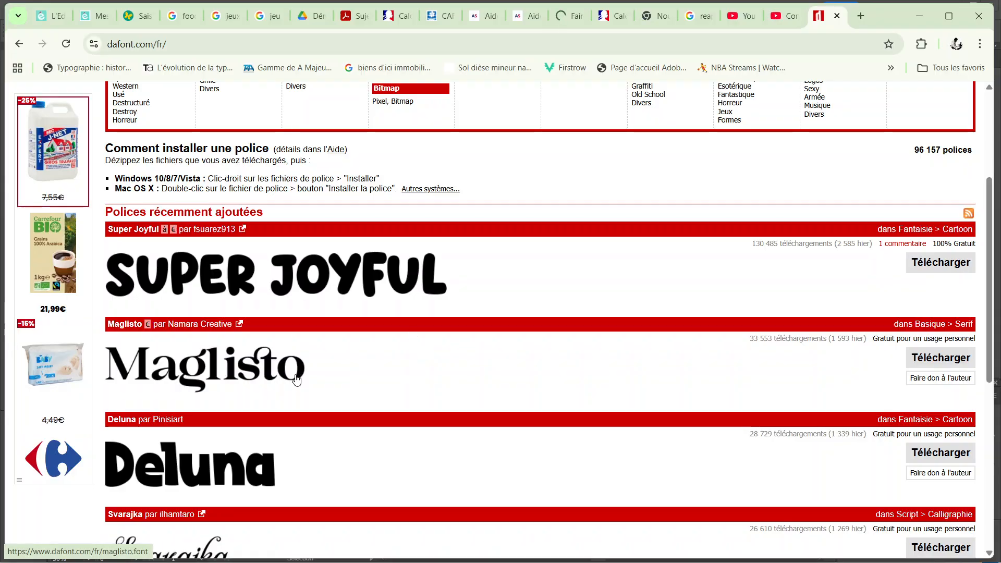
scroll(293, 417, "down", 2)
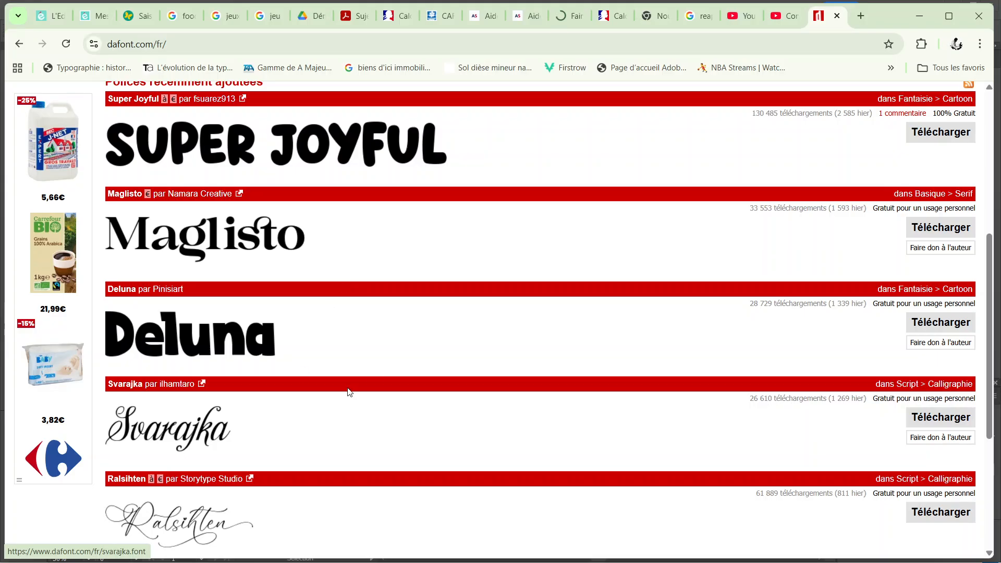
scroll(385, 375, "up", 4)
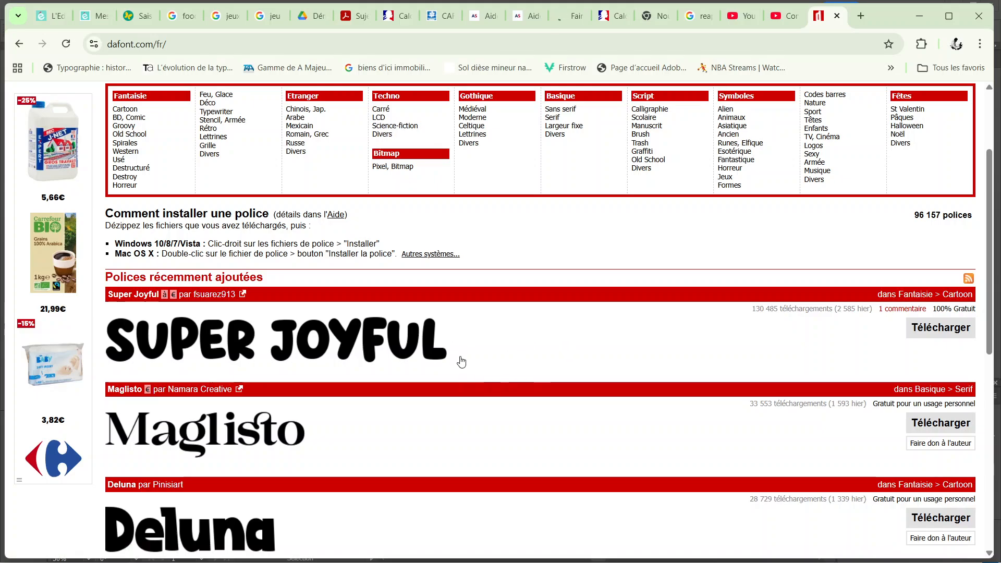
Show the Old School font category and preview its fonts with the text "joyeux noel"
scroll(458, 360, "up", 3)
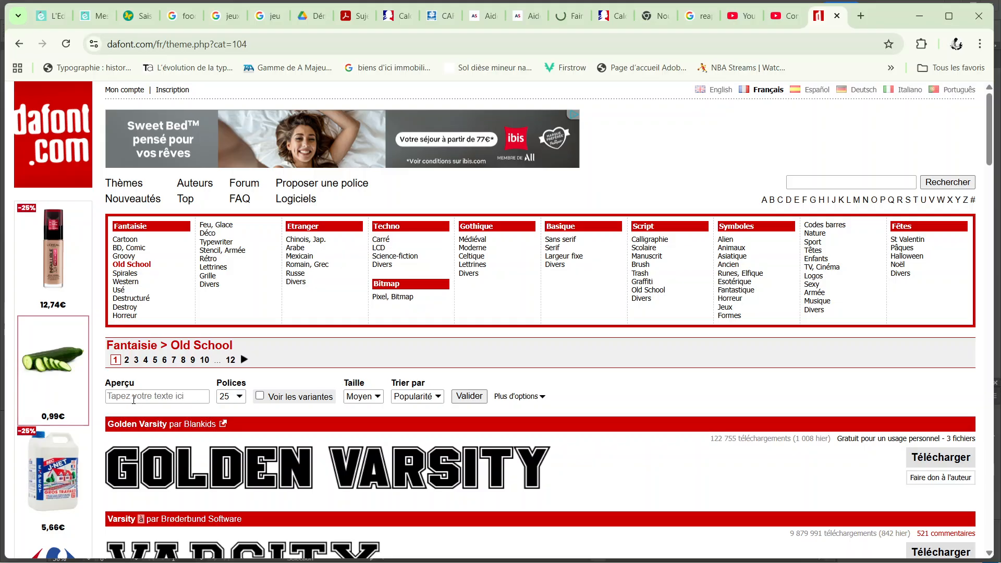
left_click(123, 396)
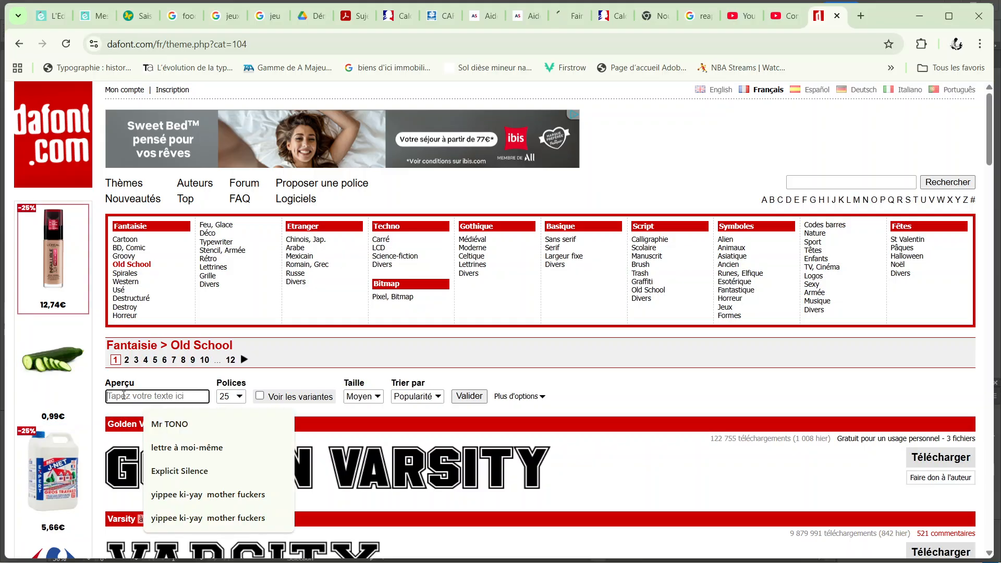
type("joyeux ")
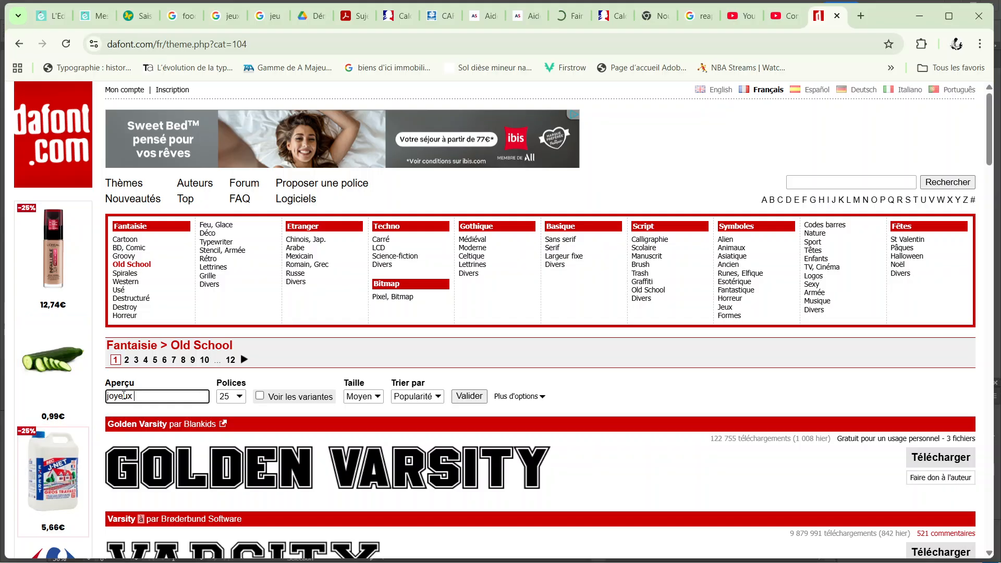
type("noel")
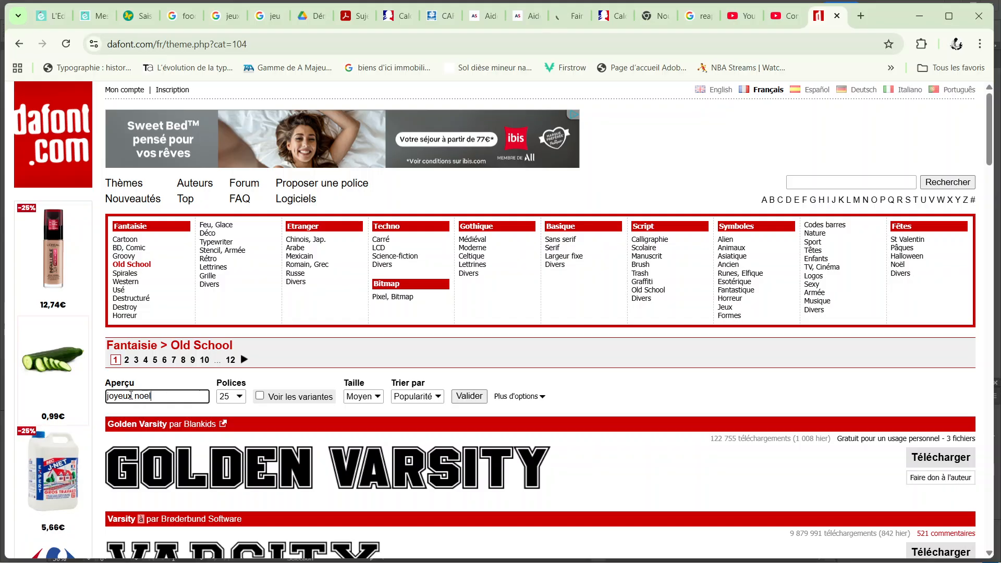
left_click(469, 396)
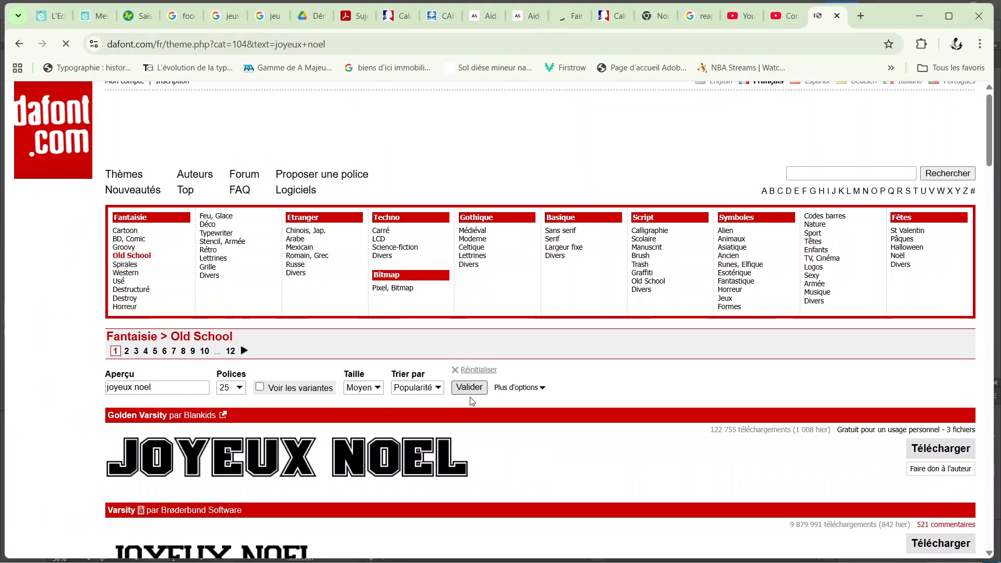
Compare the "joyeux noel" previews of the fonts in the Old School category
scroll(471, 401, "down", 2)
scroll(470, 401, "down", 14)
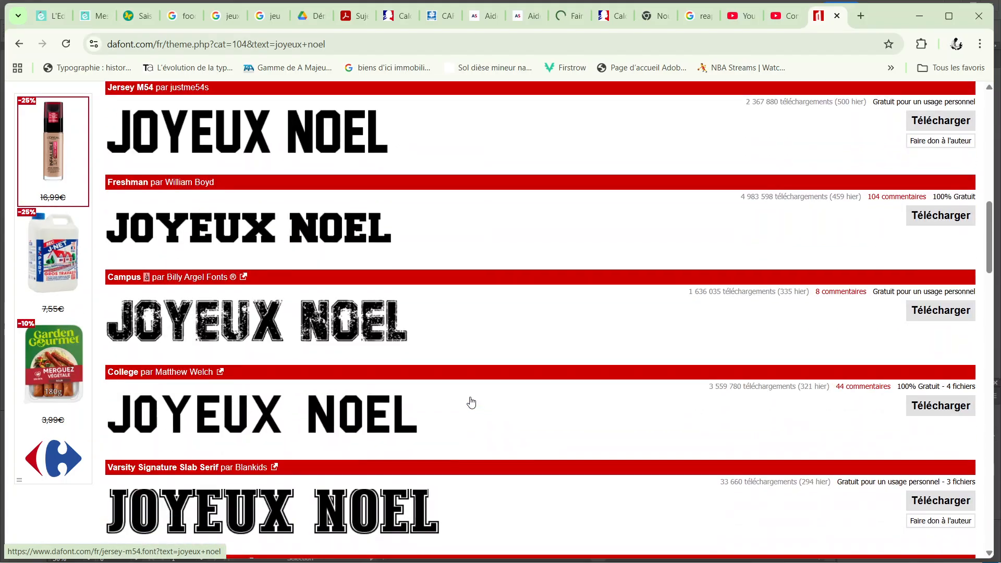
scroll(471, 401, "down", 12)
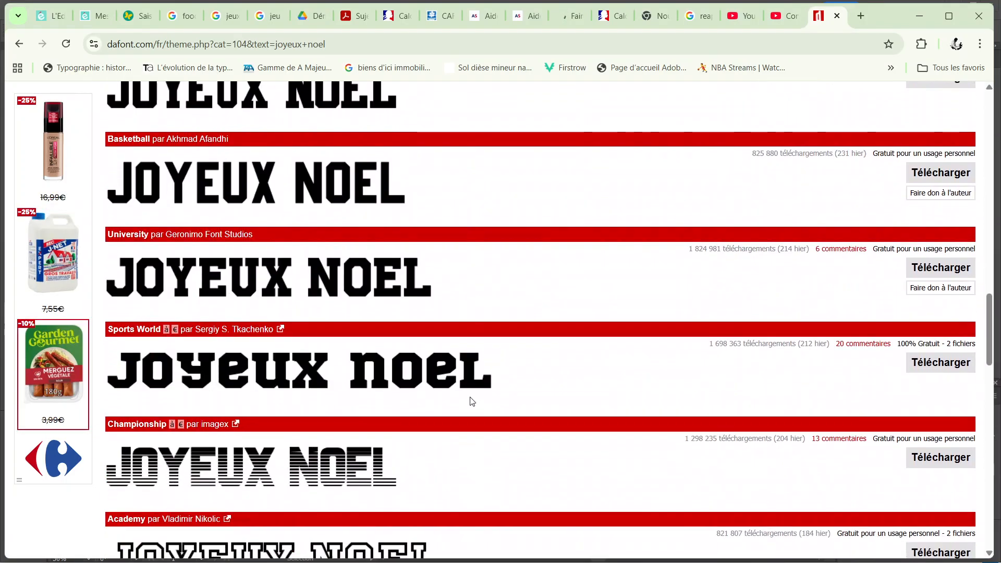
scroll(472, 401, "down", 3)
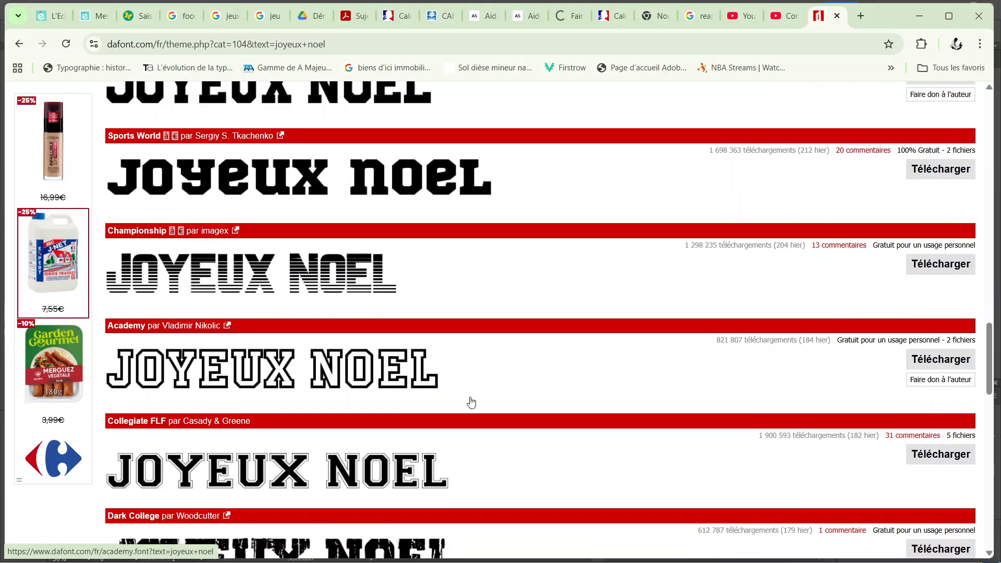
scroll(471, 402, "down", 1)
scroll(471, 402, "down", 2)
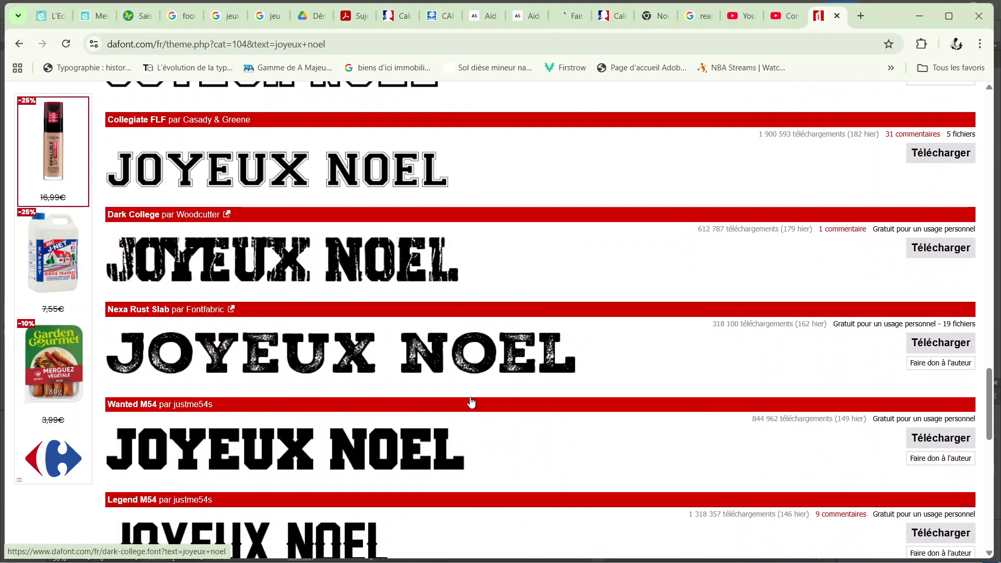
scroll(260, 380, "down", 7)
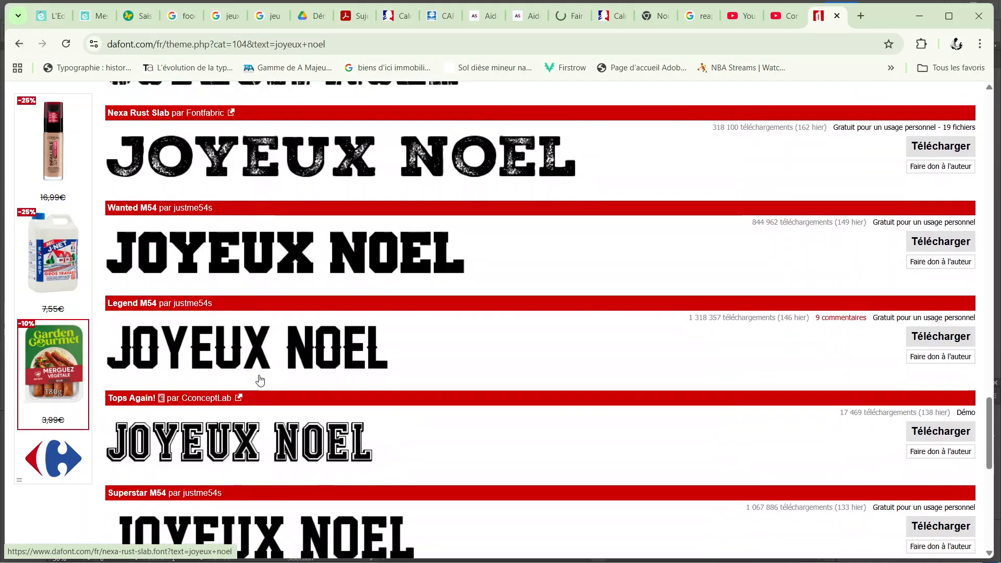
scroll(260, 380, "up", 20)
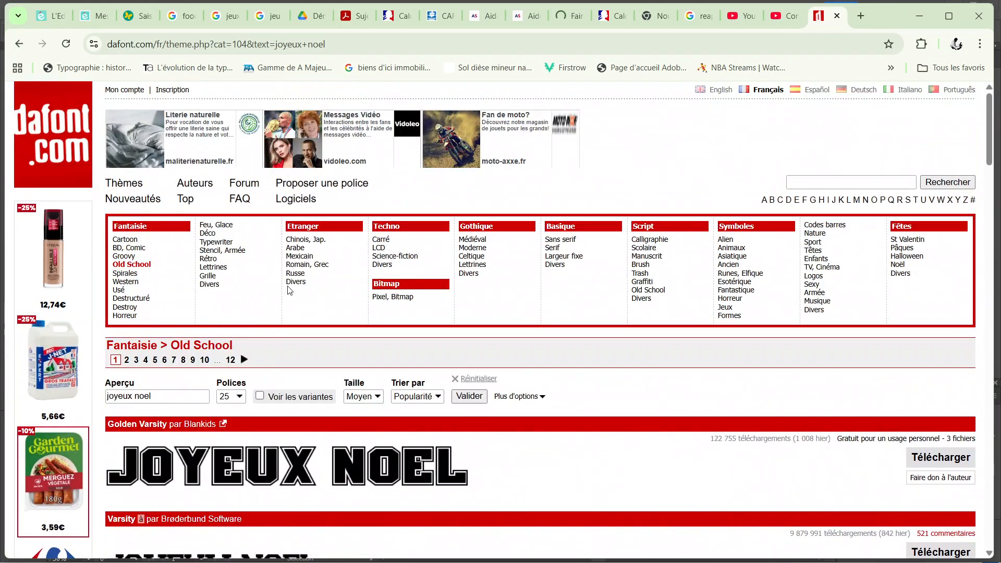
Switch to the Destructuré font category and look through its "joyeux noel" previews
left_click(225, 250)
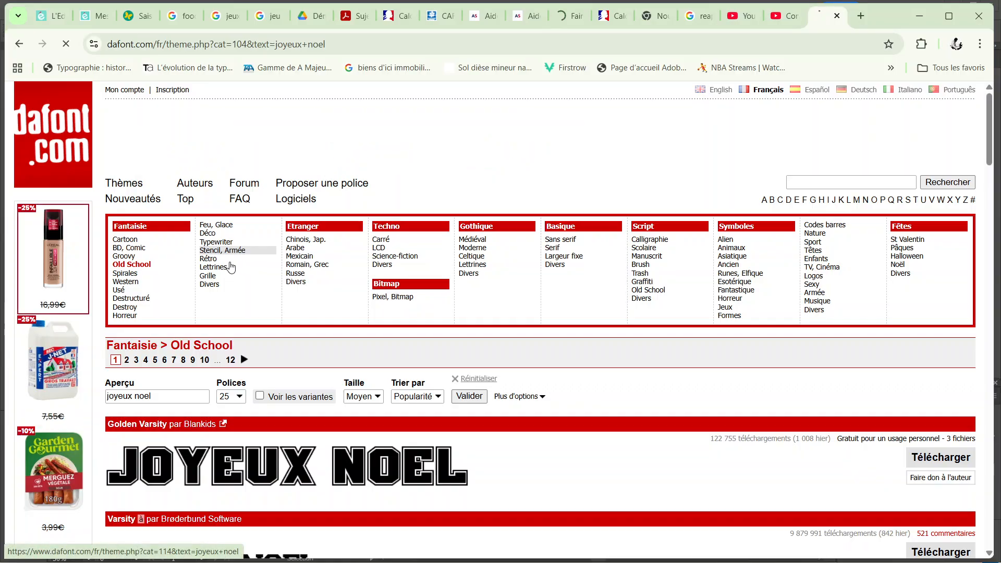
left_click(130, 298)
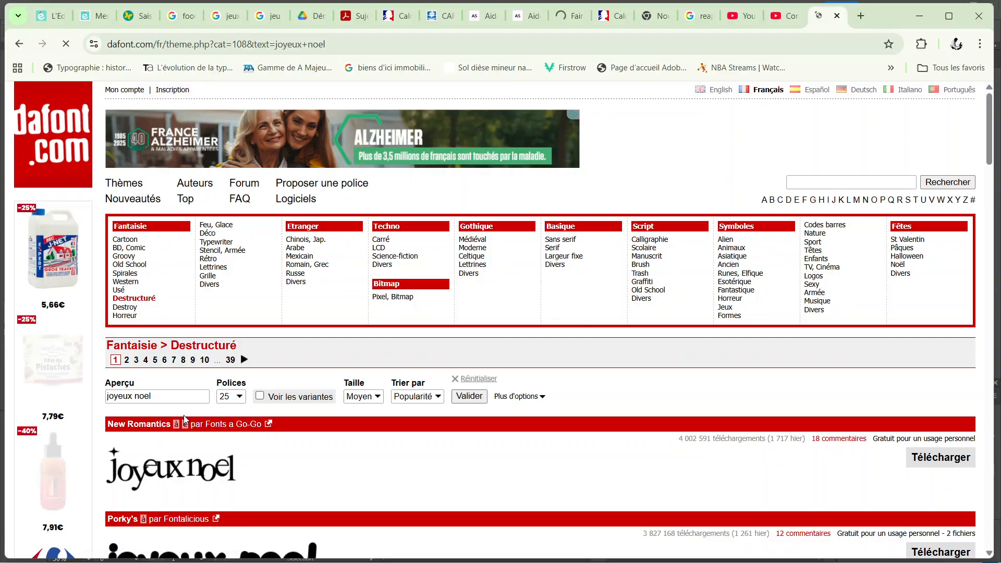
scroll(184, 415, "down", 4)
scroll(185, 419, "down", 4)
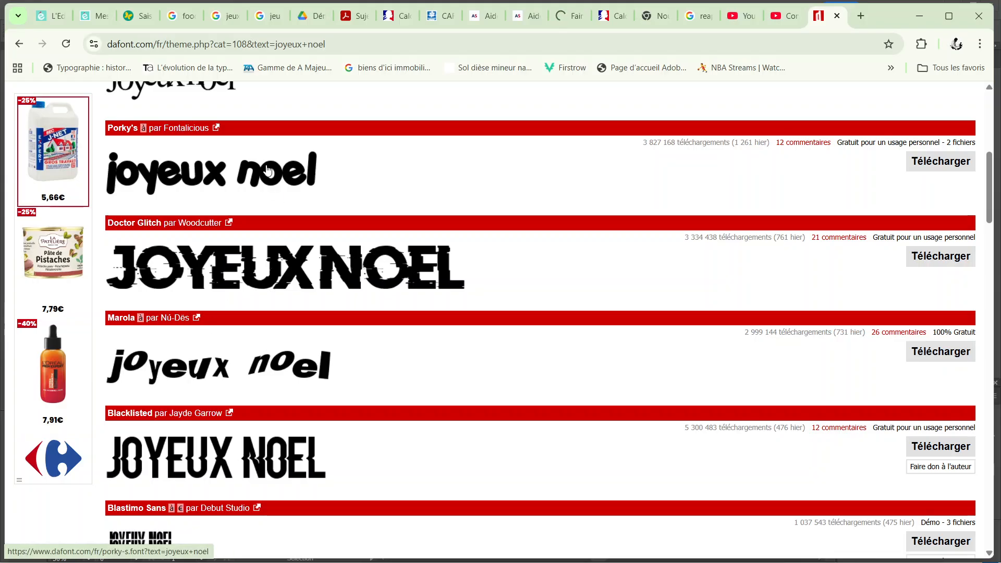
scroll(233, 333, "down", 4)
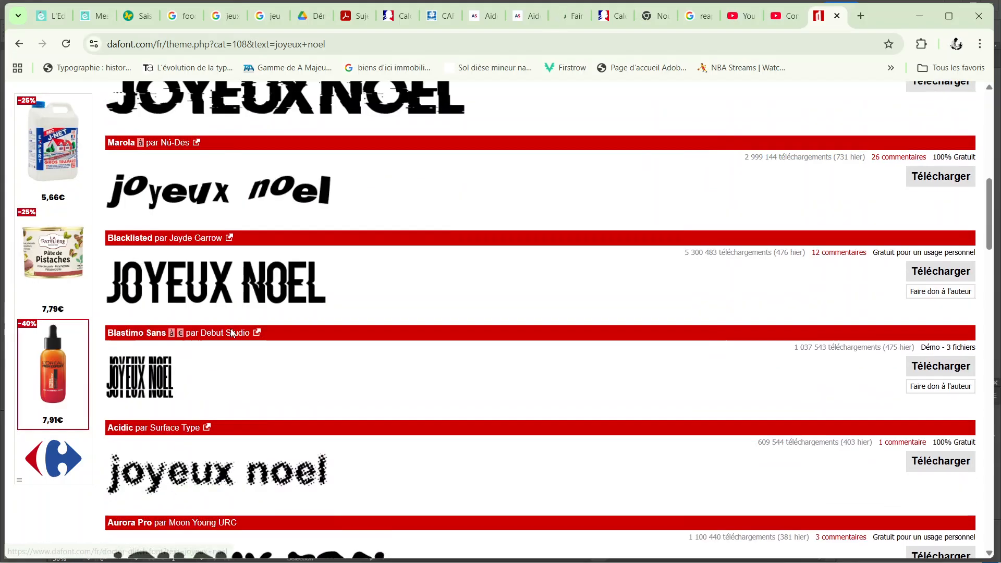
scroll(233, 333, "down", 6)
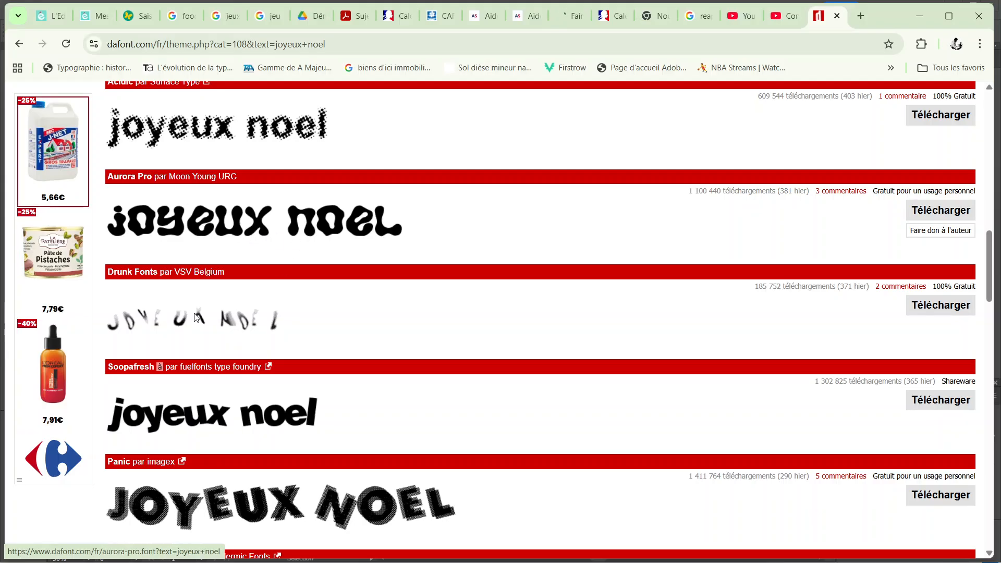
scroll(200, 226, "down", 6)
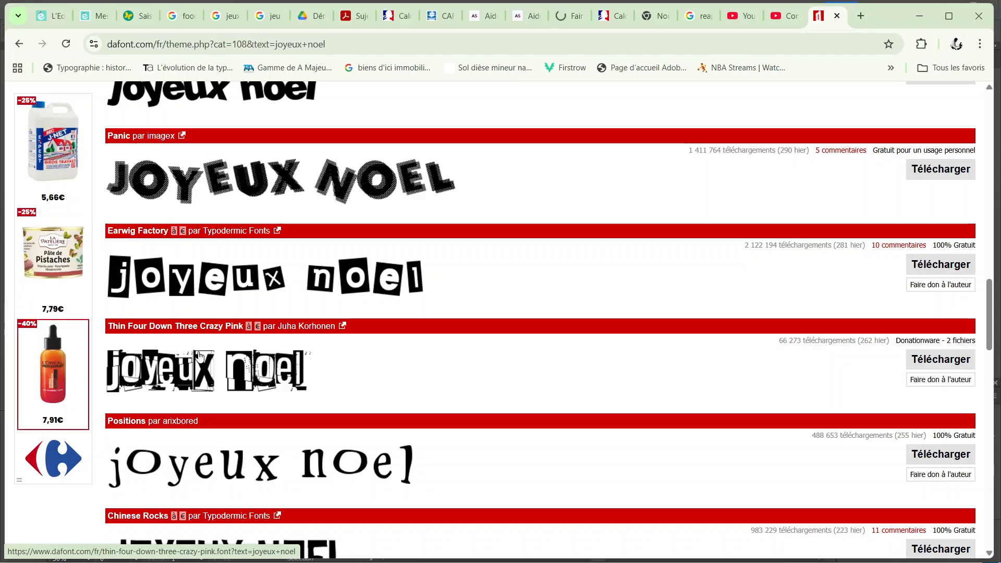
scroll(200, 356, "down", 3)
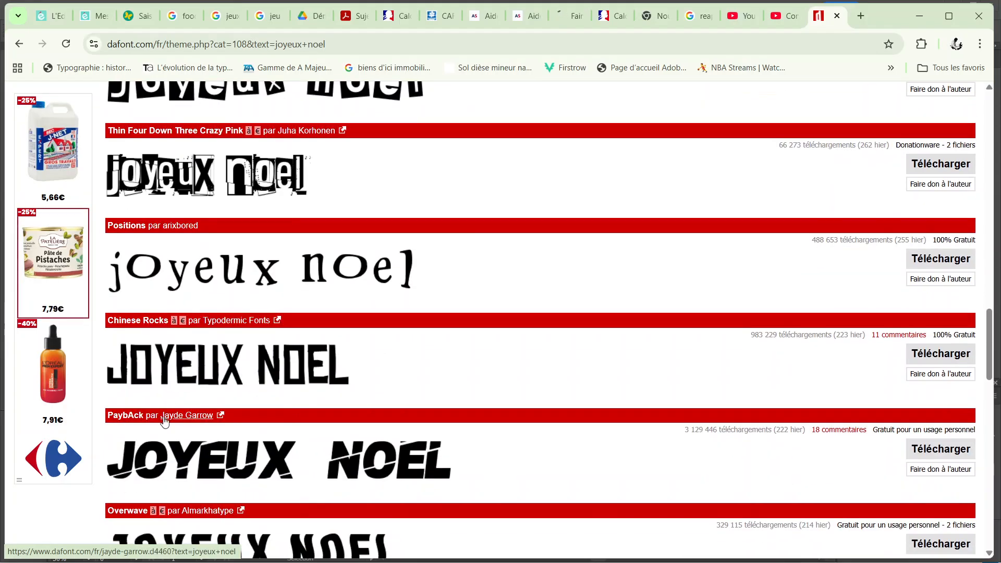
scroll(164, 420, "up", 20)
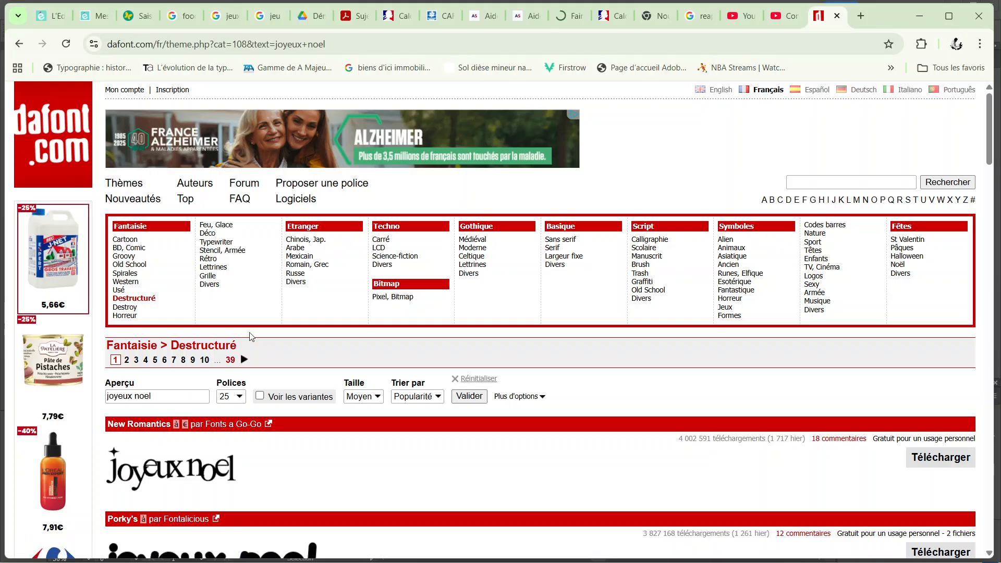
Switch to the Cartoon font category and look through its "joyeux noel" previews
left_click(127, 240)
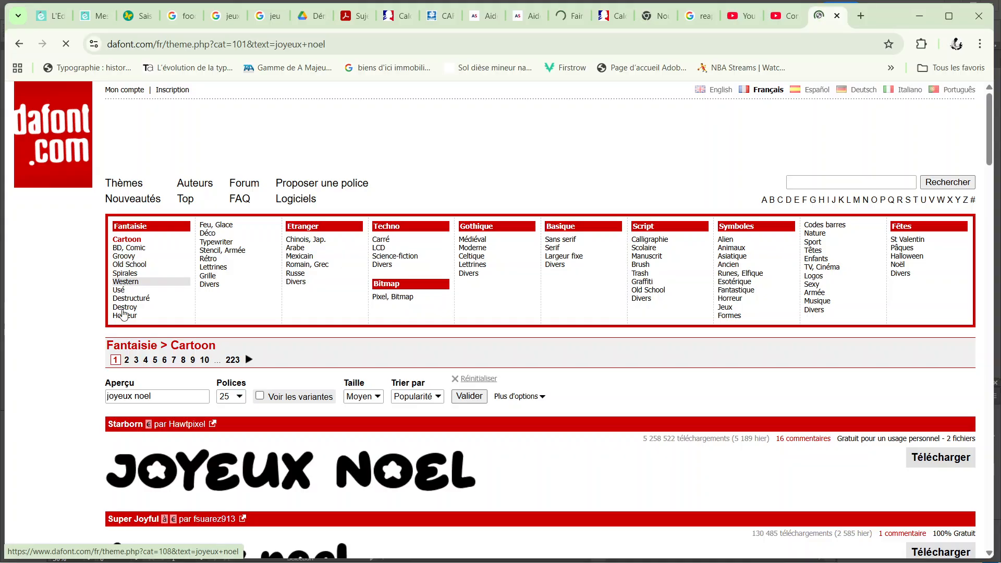
scroll(151, 411, "down", 5)
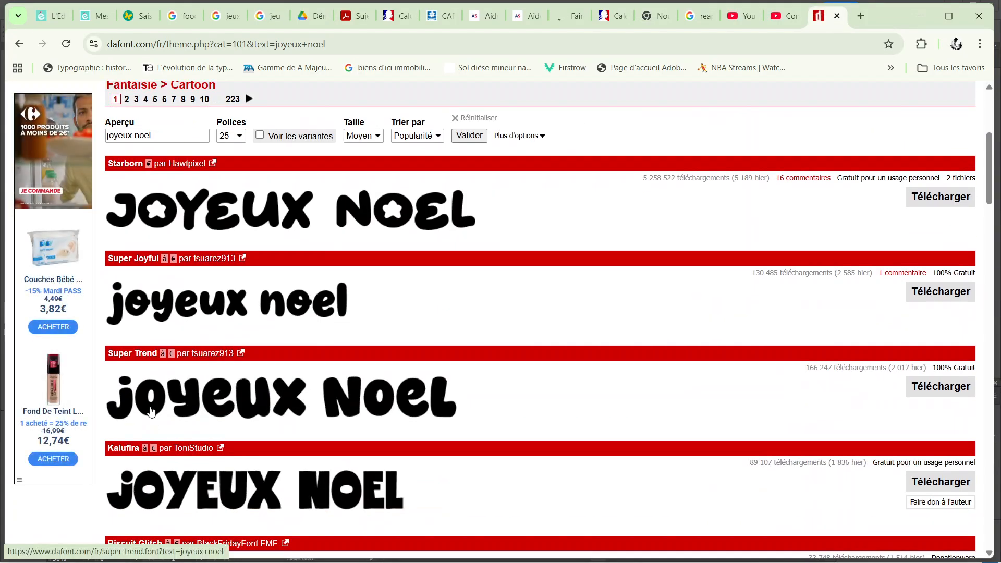
scroll(152, 411, "up", 4)
scroll(152, 411, "down", 6)
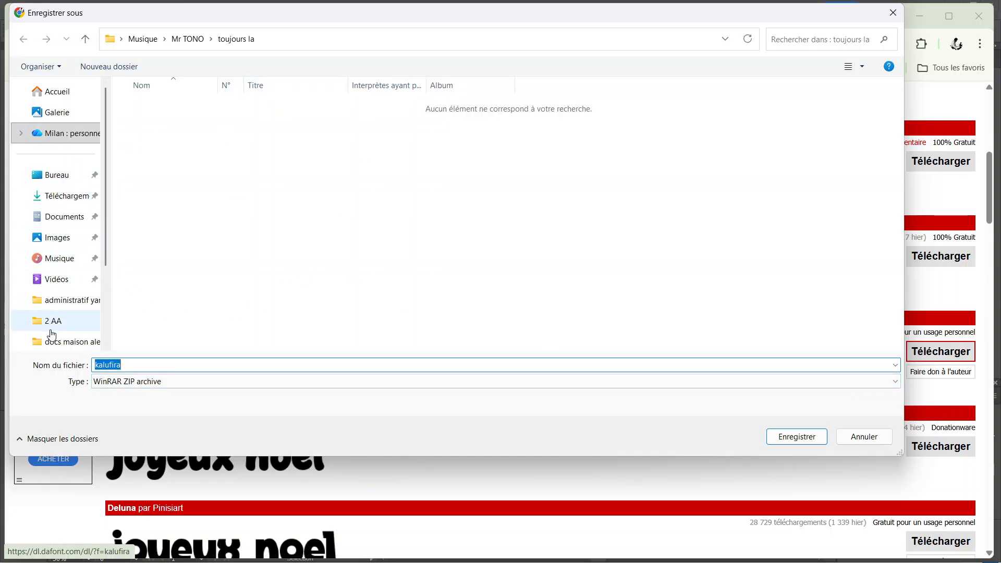
Save the Kalufira font archive as kalufira in the 1ere folder inside cours 2025 on the desktop
left_click_drag(105, 212, 106, 251)
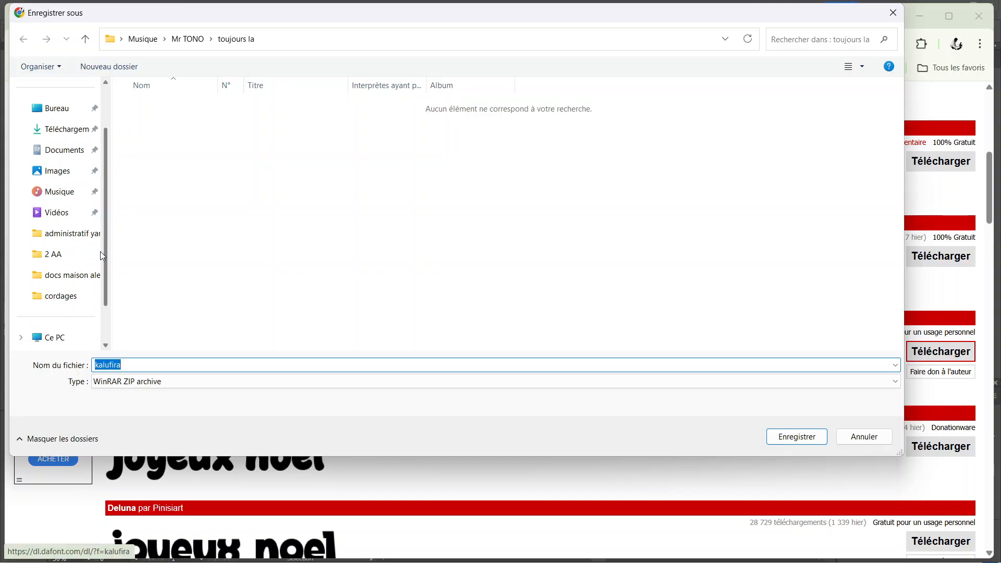
scroll(72, 254, "down", 1)
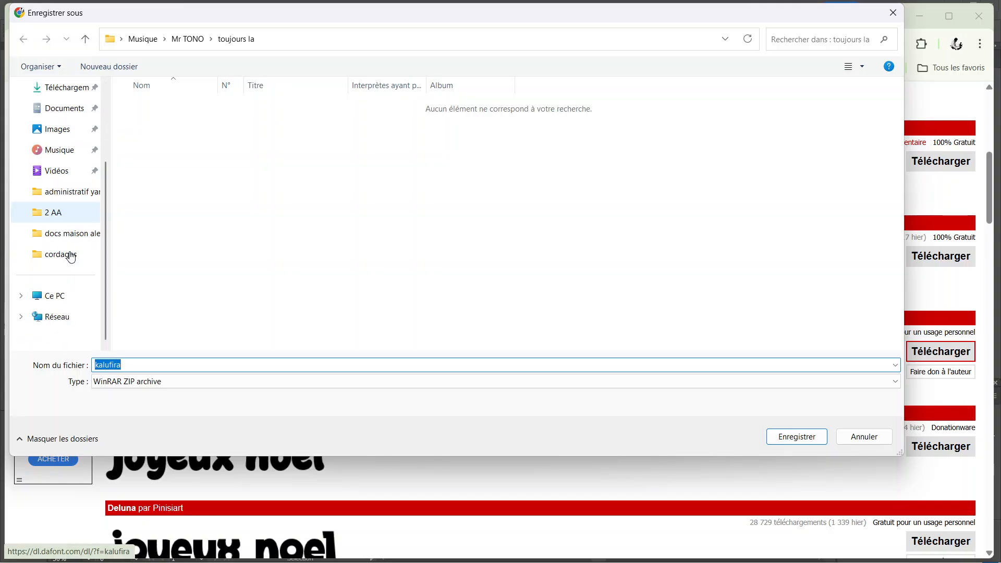
scroll(71, 257, "up", 3)
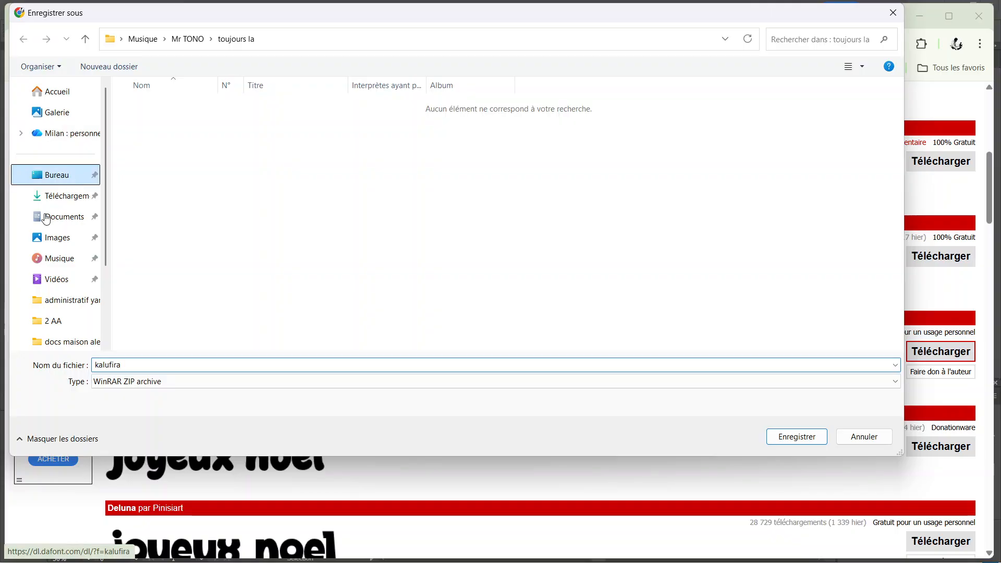
left_click(592, 116)
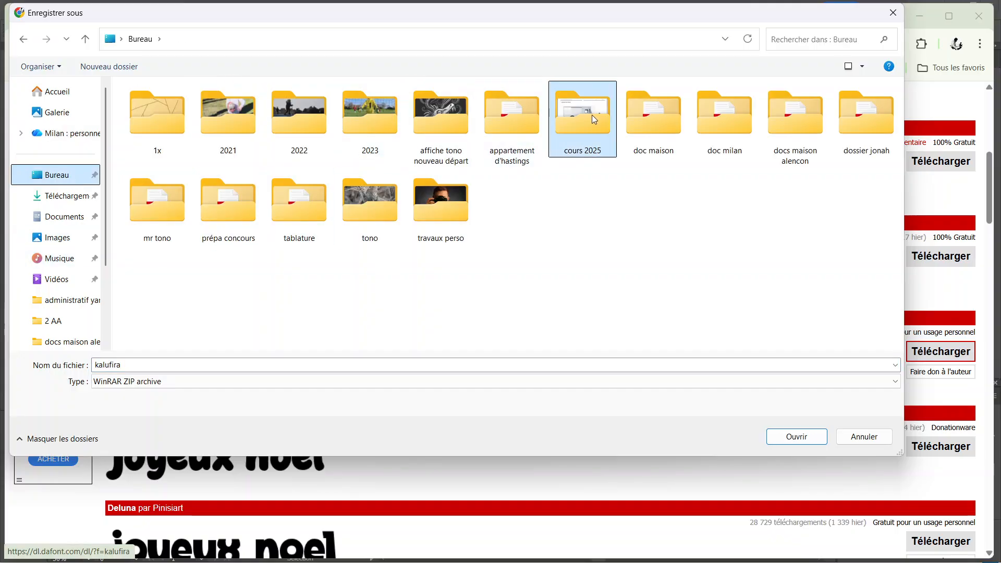
double_click(592, 115)
double_click(159, 108)
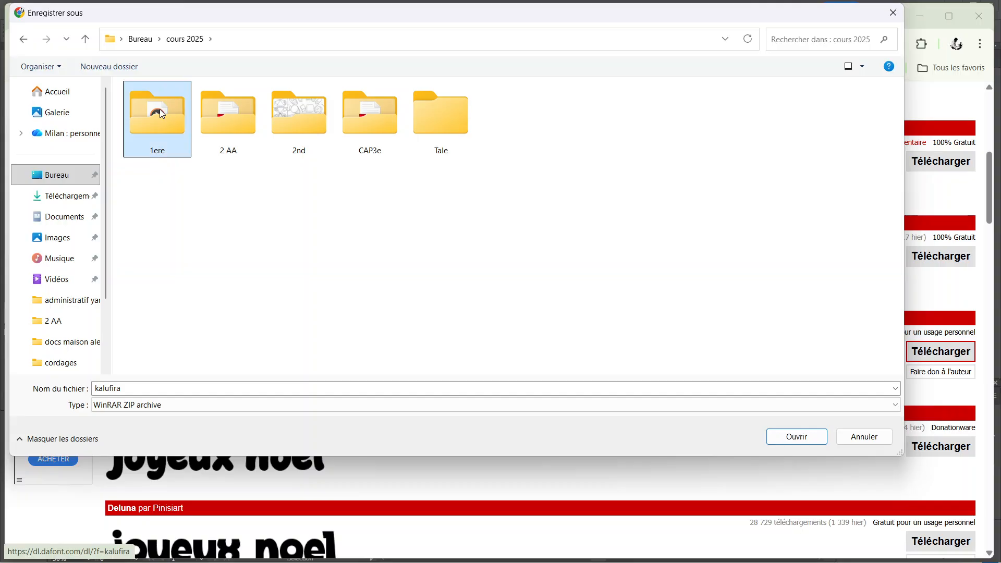
left_click(778, 440)
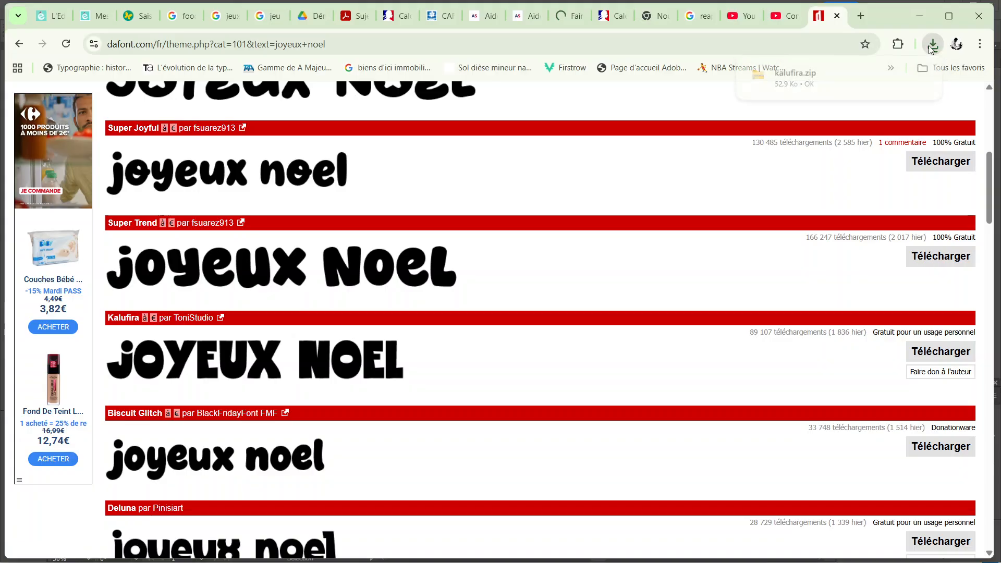
Show the downloaded kalufira.zip in its folder and extract it into a kalufira subfolder of 1ere
left_click(932, 46)
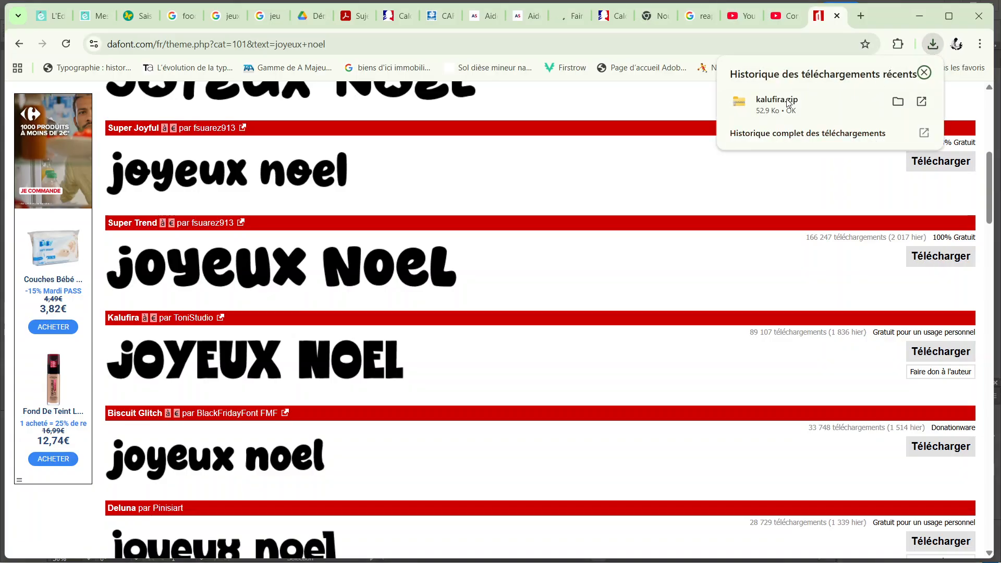
mouse_move(924, 113)
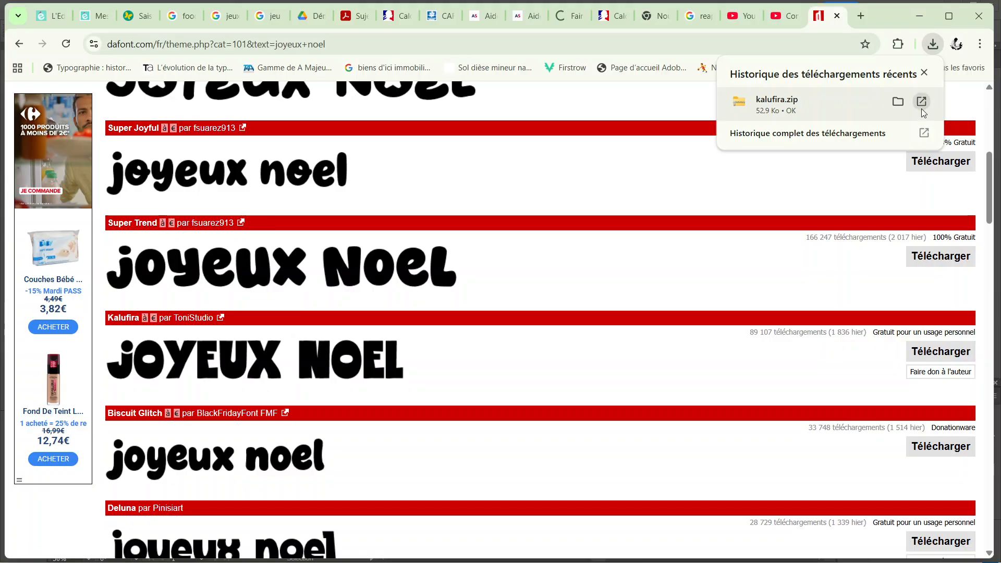
left_click(898, 102)
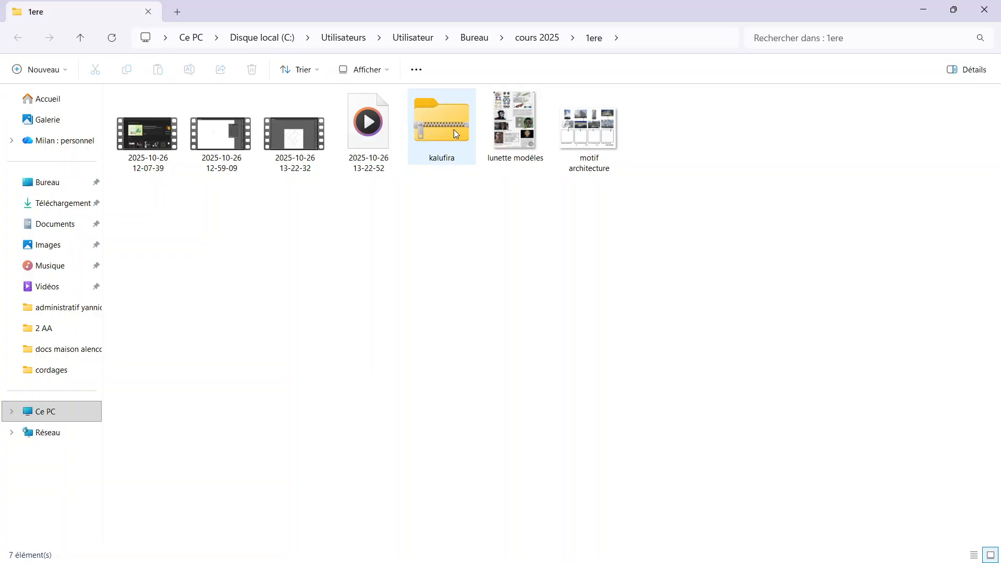
left_click(453, 129)
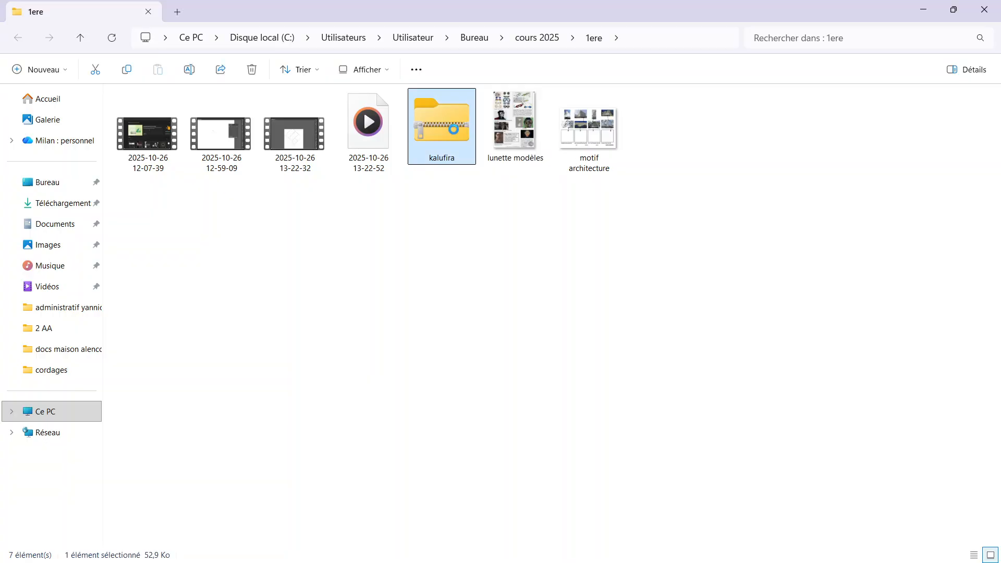
right_click(453, 129)
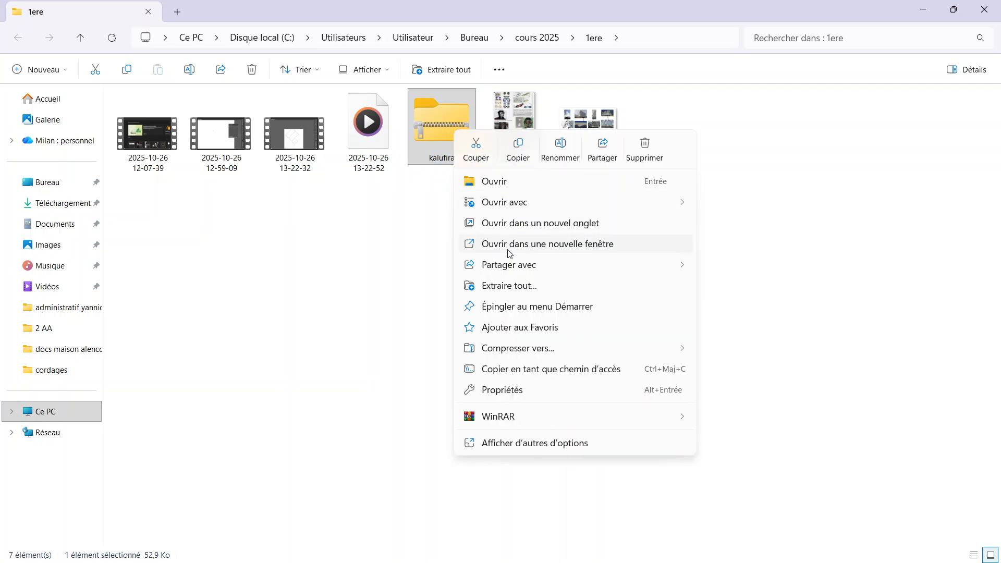
left_click(510, 286)
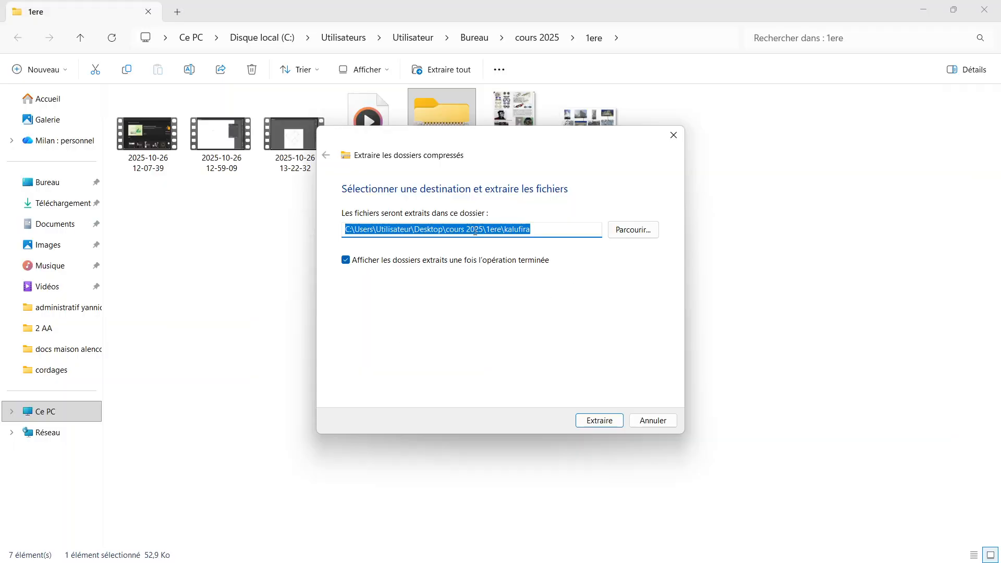
left_click(592, 424)
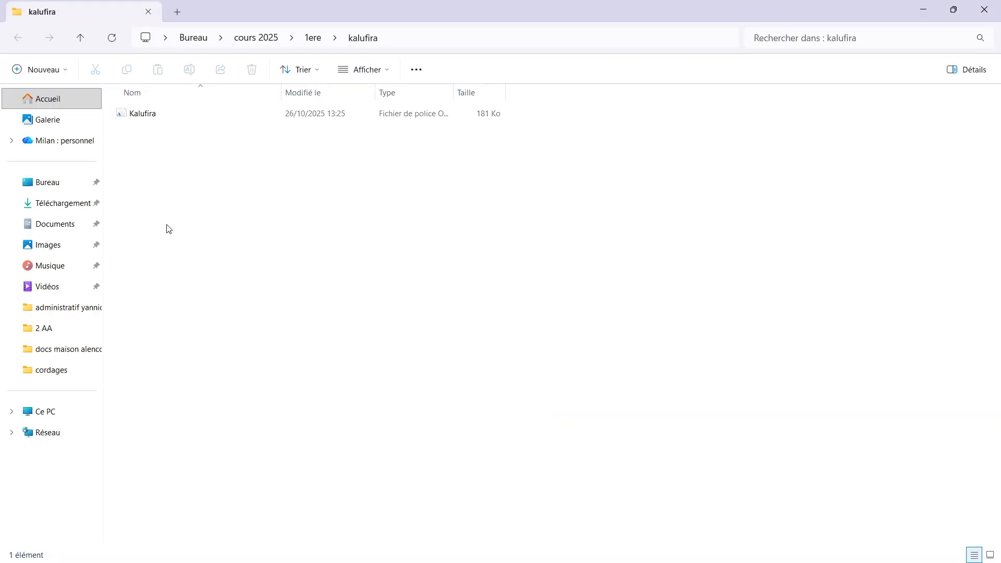
Open the Kalufira font file from the extracted kalufira folder and install the font
left_click(82, 40)
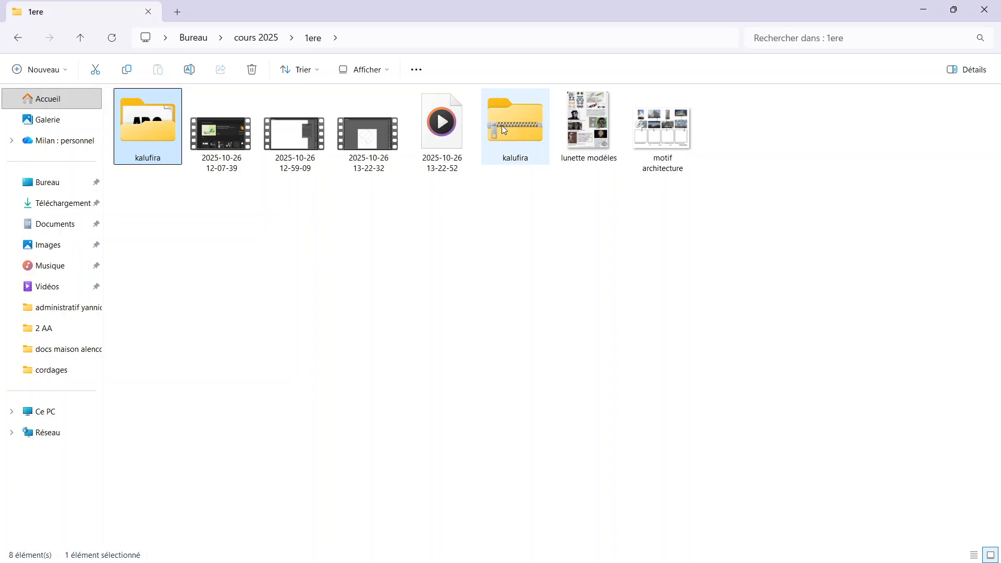
double_click(135, 122)
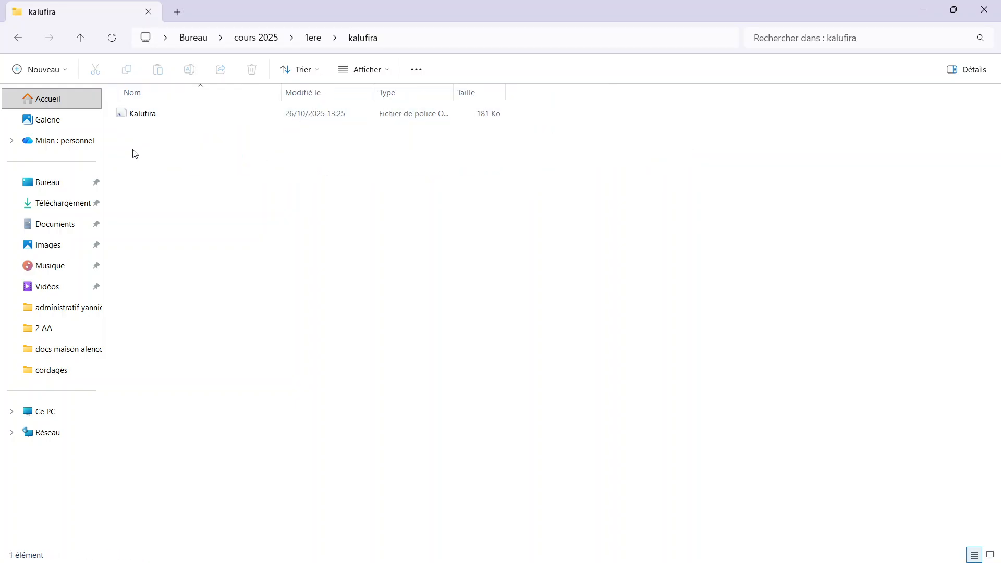
double_click(122, 114)
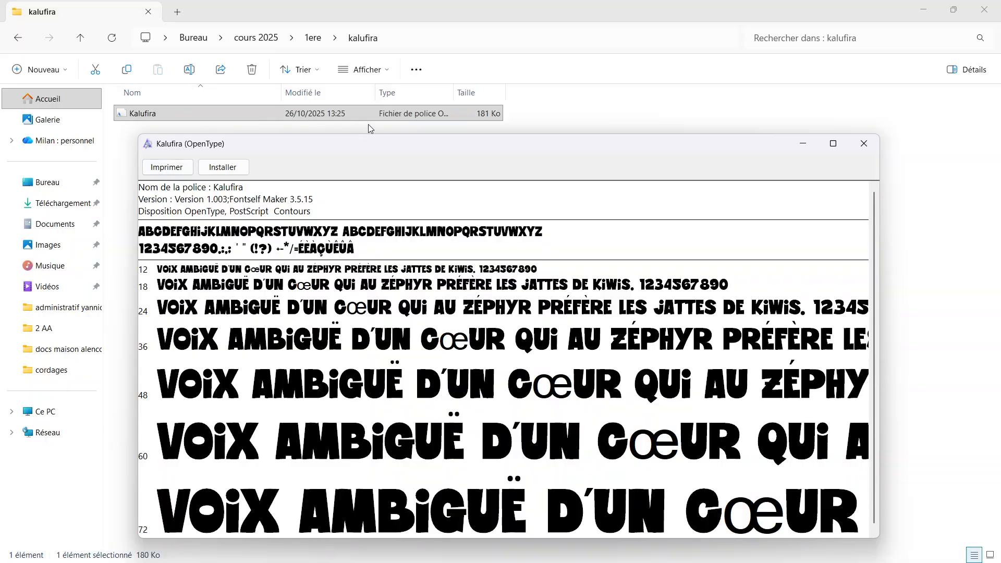
left_click_drag(372, 150, 348, 63)
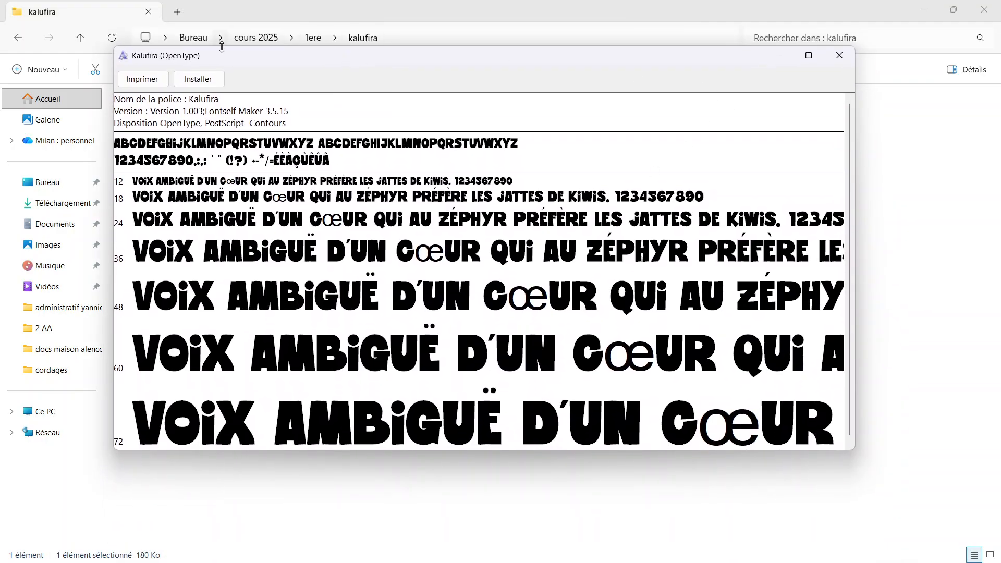
left_click(203, 79)
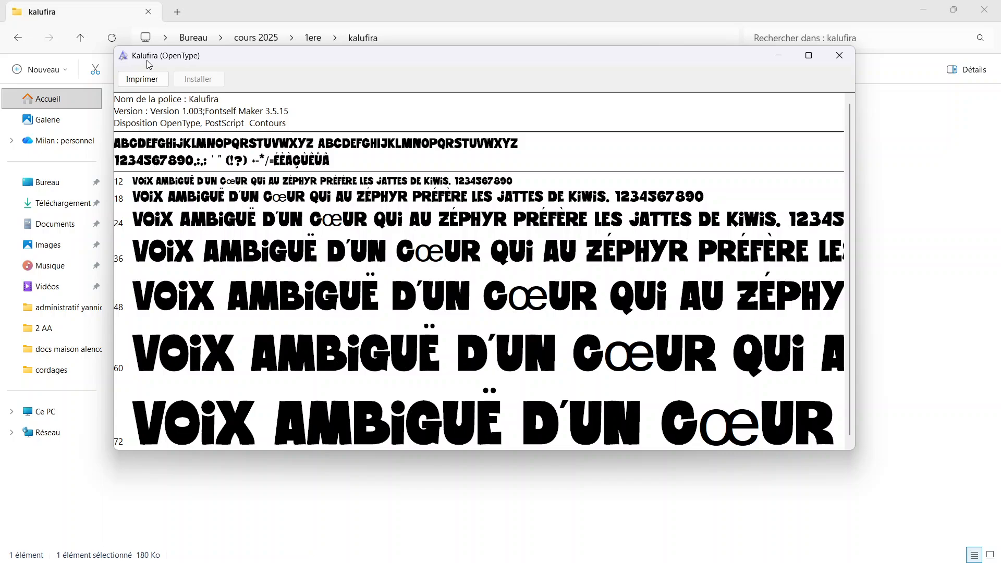
left_click(839, 56)
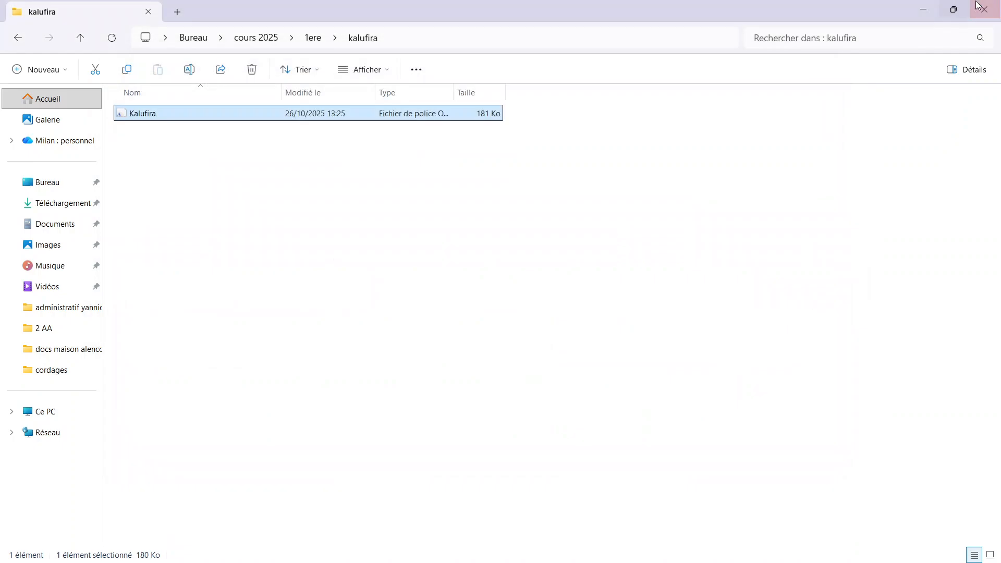
Close the file explorer windows, put the browser away and switch to the blank Illustrator document
left_click(984, 9)
left_click(990, 9)
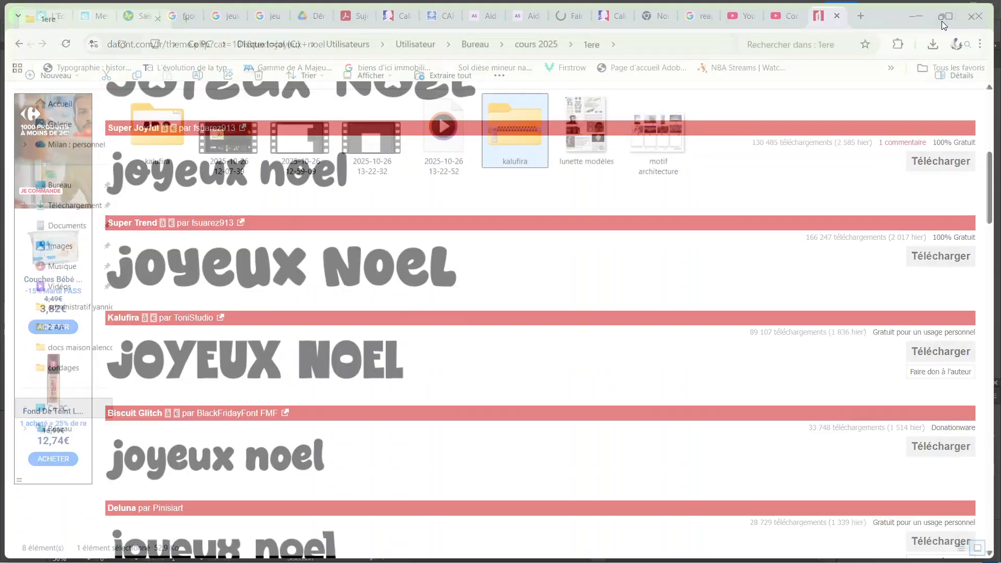
left_click(923, 14)
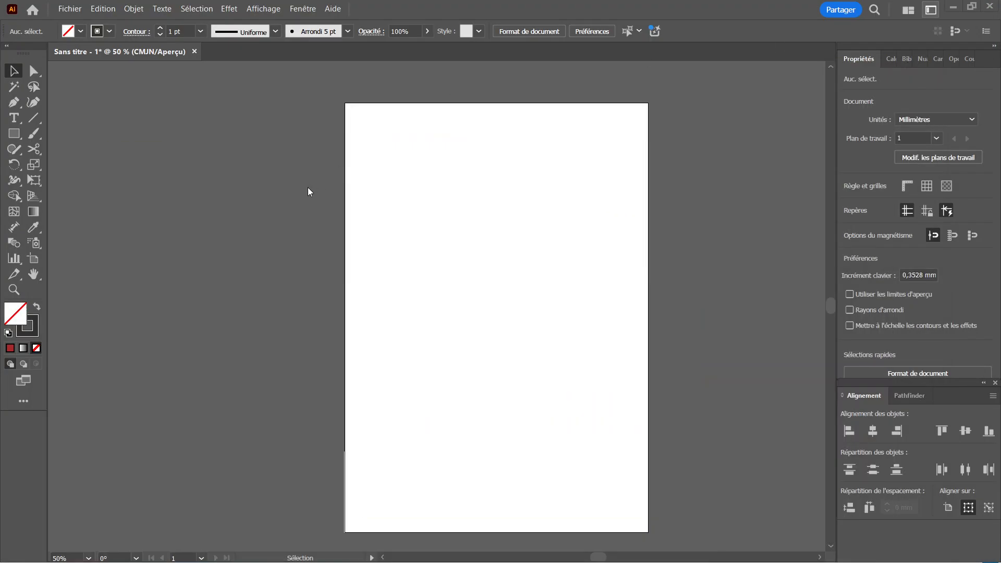
Add the point text "joyeux noel" in the upper part of the page, at about X 50 mm, Y 75 mm
left_click(13, 120)
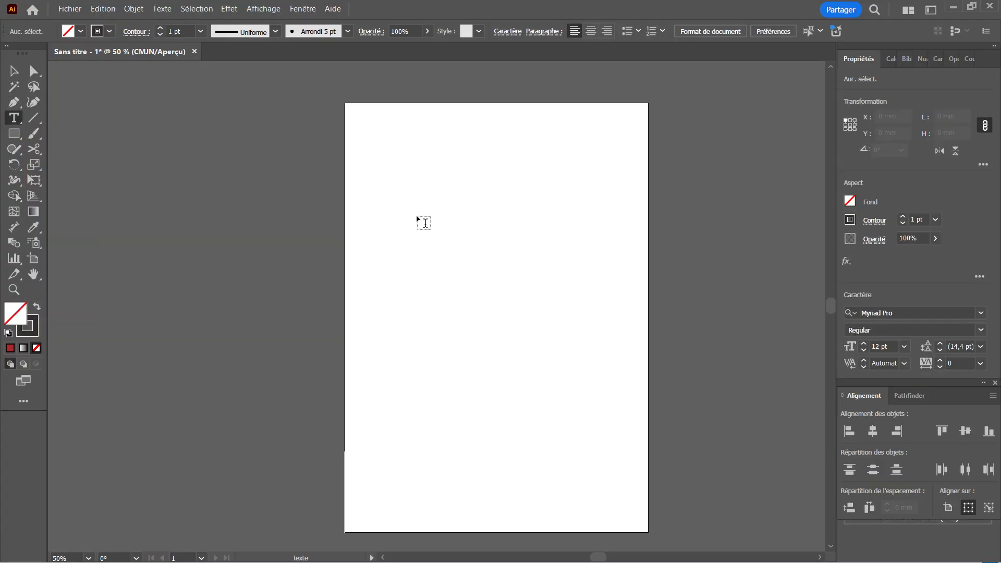
left_click(425, 222)
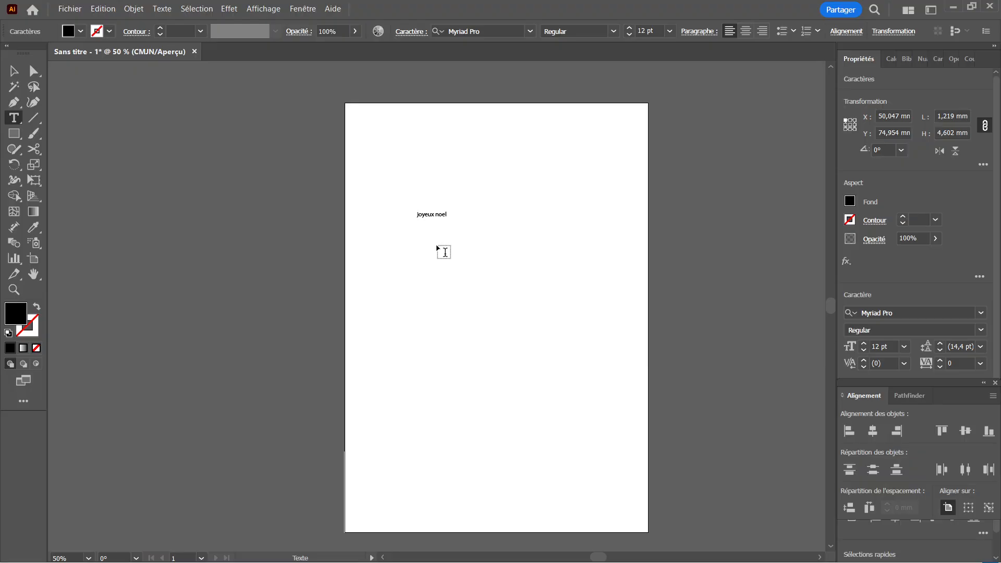
type("zzzz")
key("Escape")
left_click(448, 371, "ctrl")
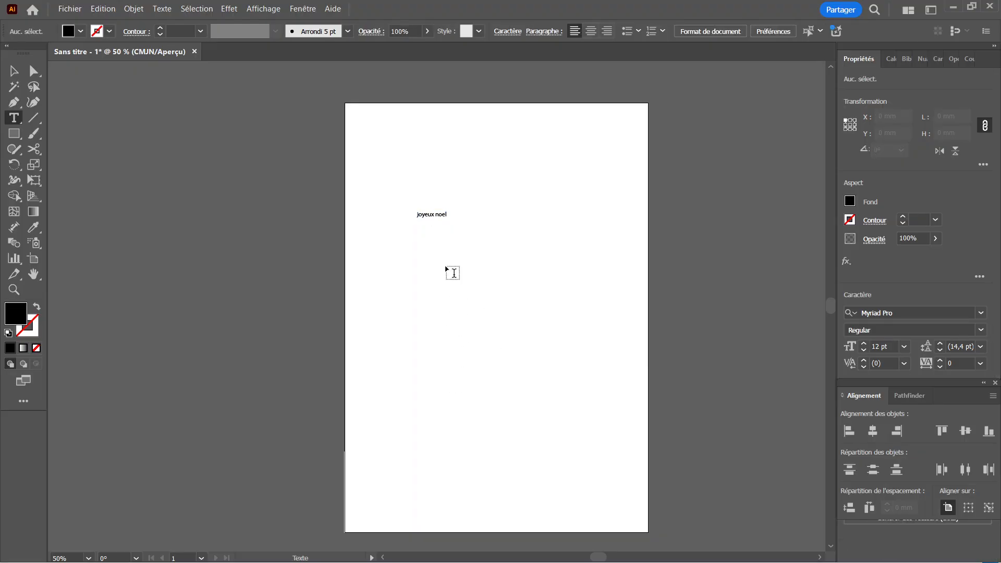
left_click(427, 214)
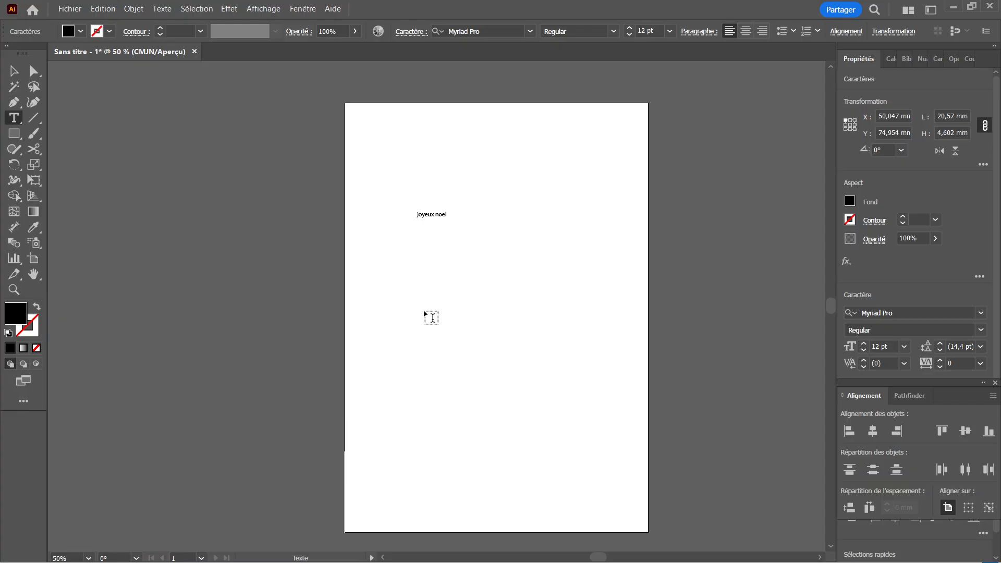
key("Escape")
left_click(454, 259)
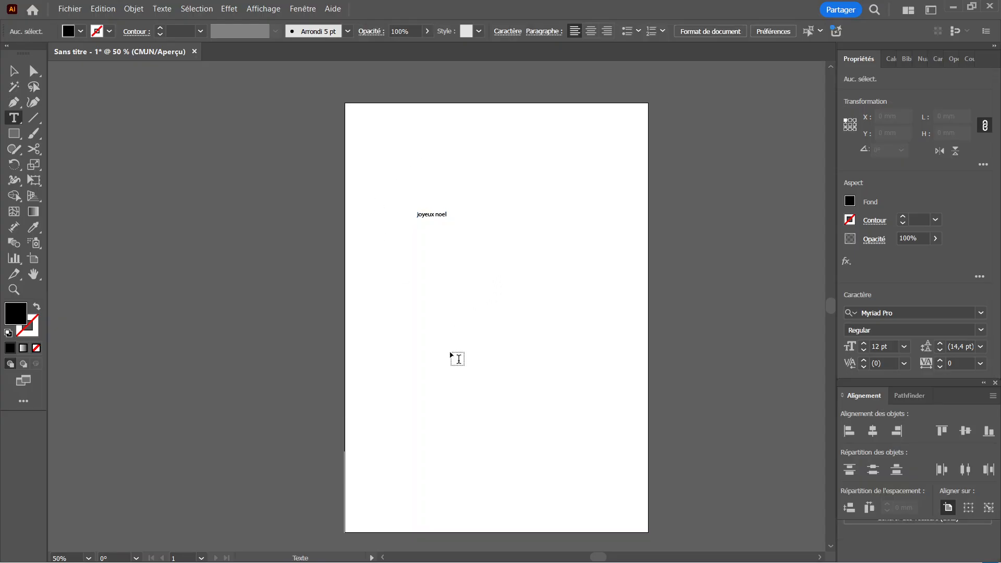
Set the font of the whole "joyeux noel" text to Kalufira
key("z")
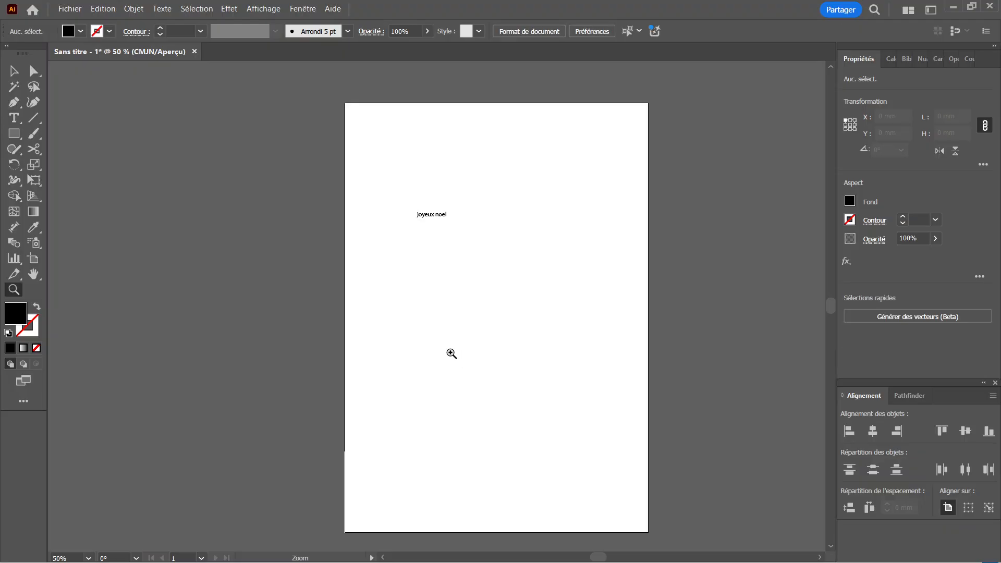
left_click(447, 217)
left_click(417, 325)
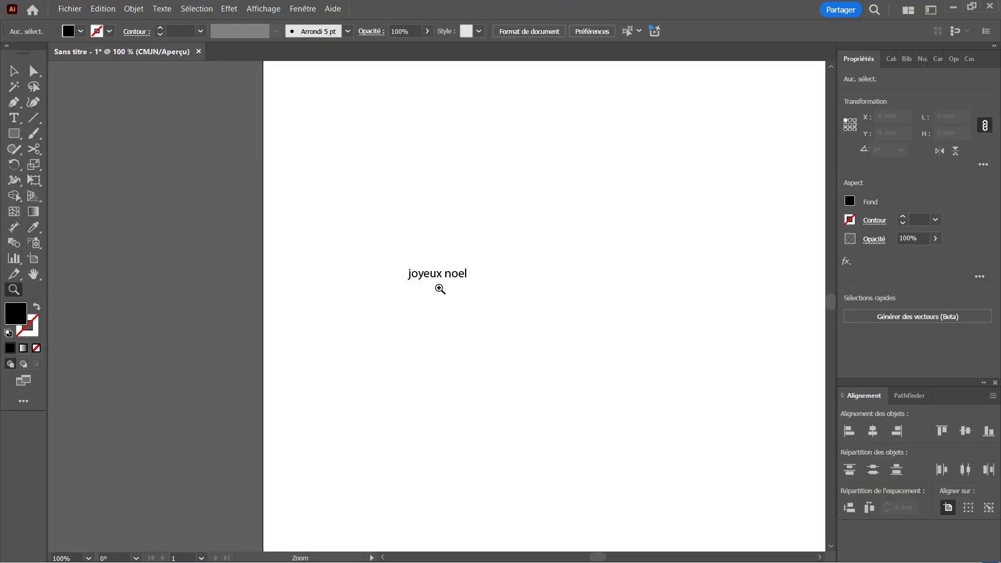
left_click(440, 288)
left_click(471, 291)
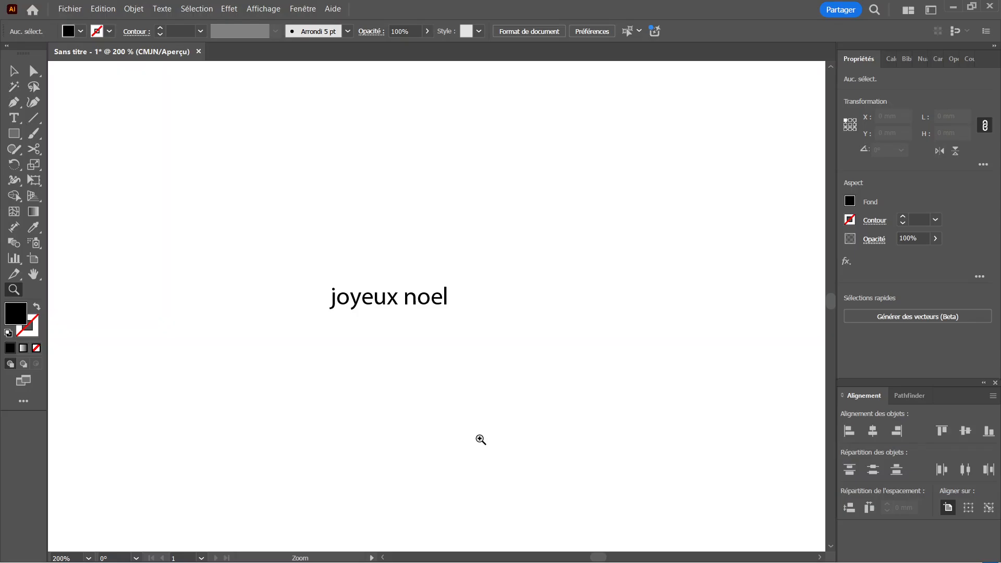
scroll(481, 440, "down", 2)
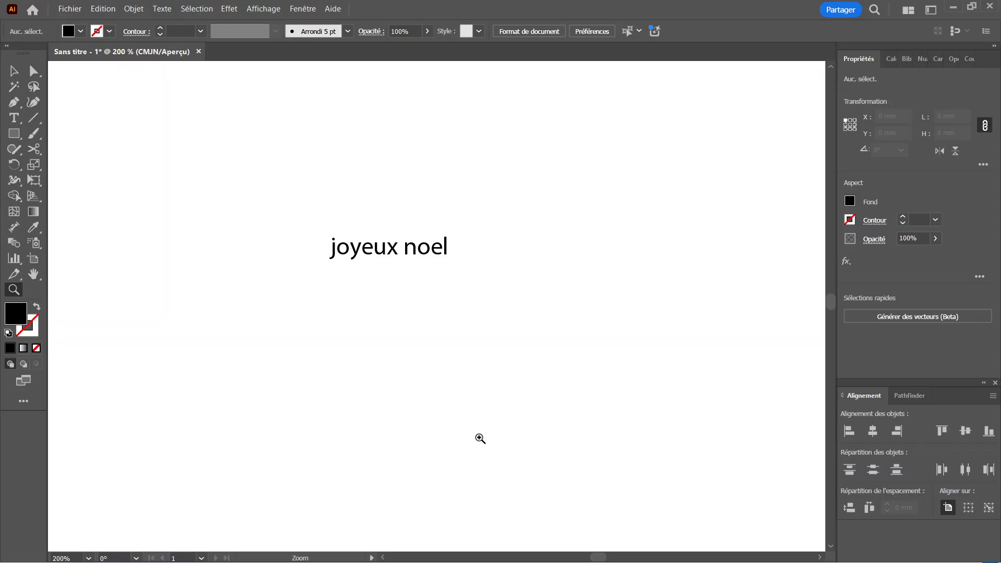
left_click(13, 118)
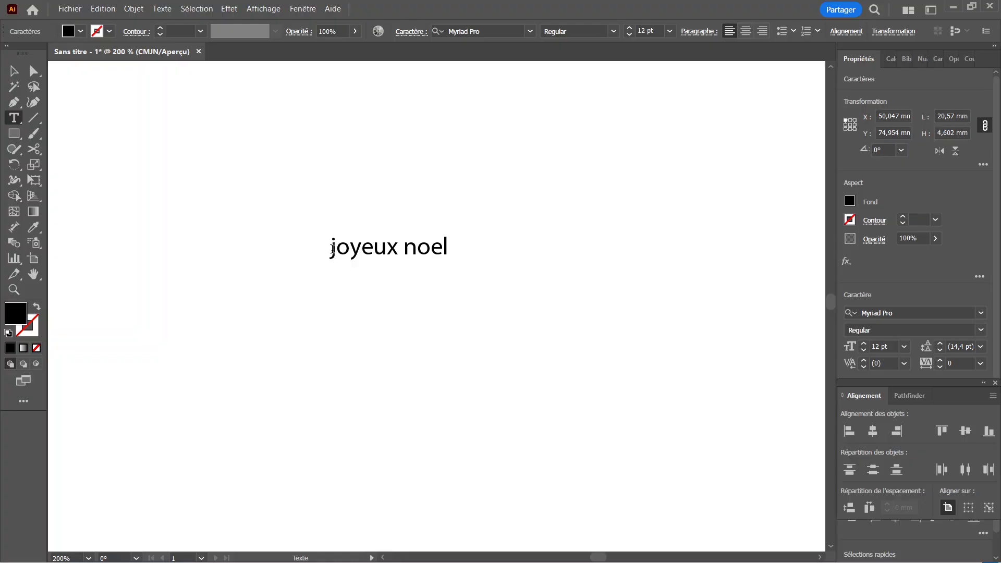
left_click_drag(332, 248, 470, 255)
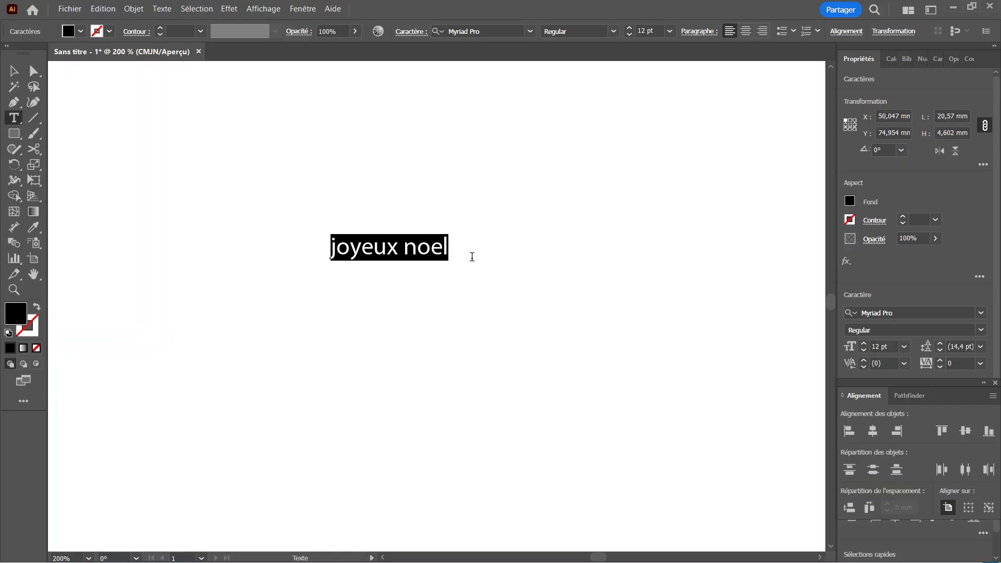
mouse_move(525, 559)
left_click(404, 247)
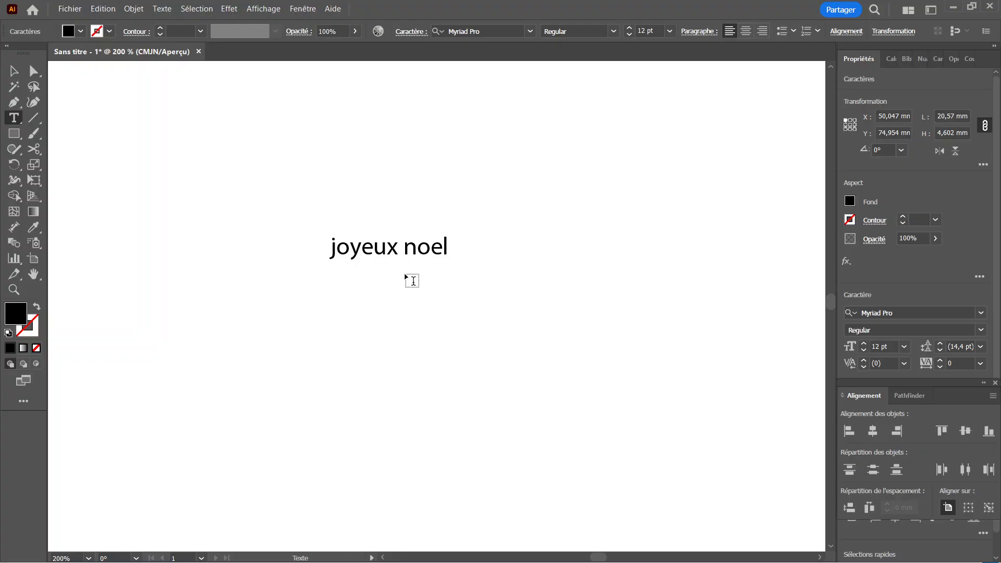
key("ctrl+a")
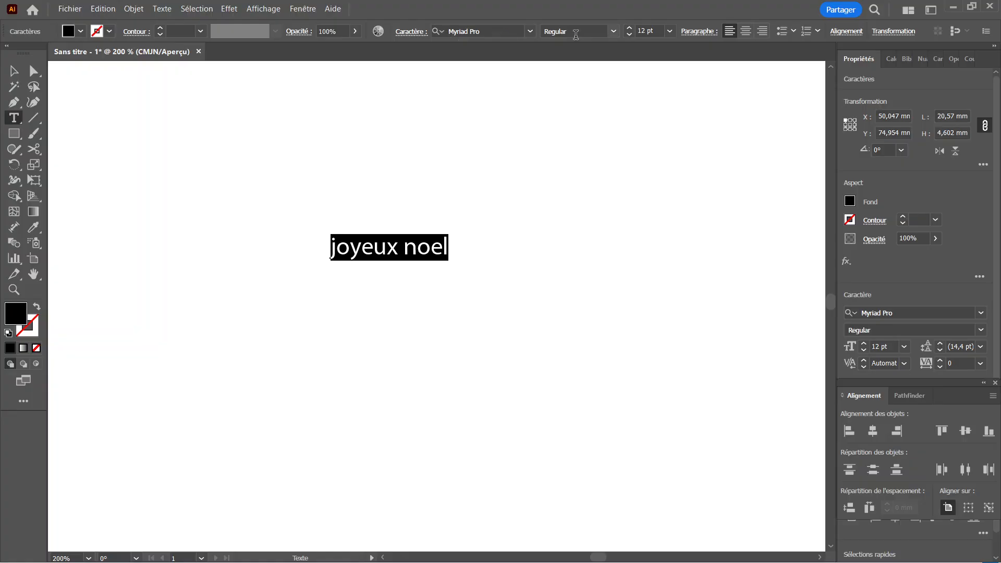
left_click(530, 32)
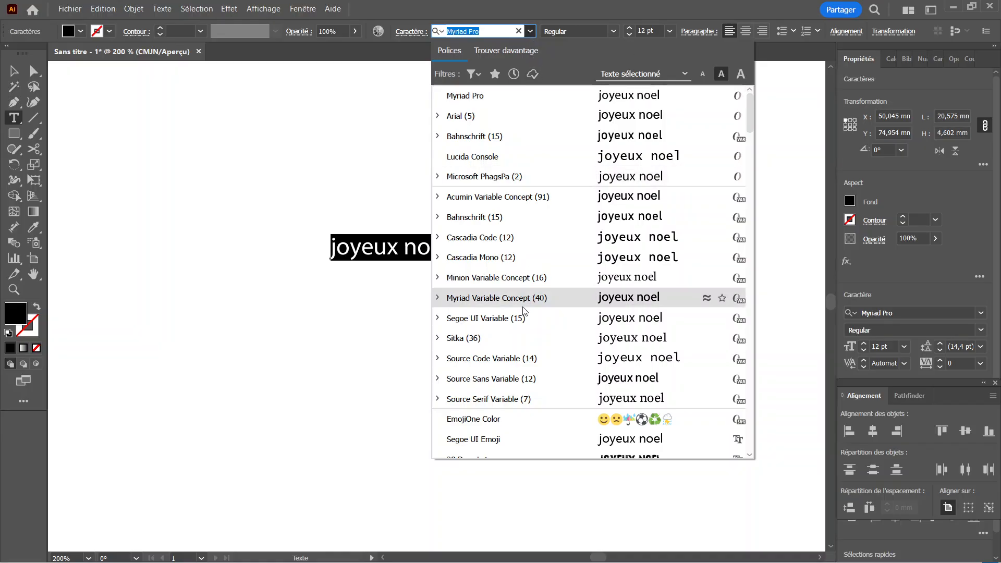
scroll(525, 311, "down", 1)
scroll(525, 311, "up", 1)
left_click_drag(749, 106, 742, 188)
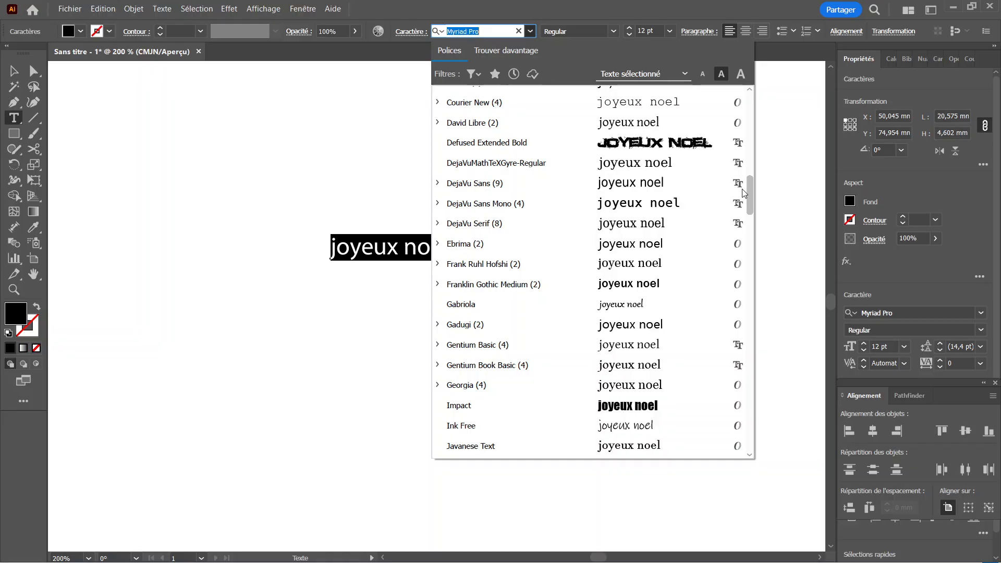
left_click_drag(742, 189, 742, 194)
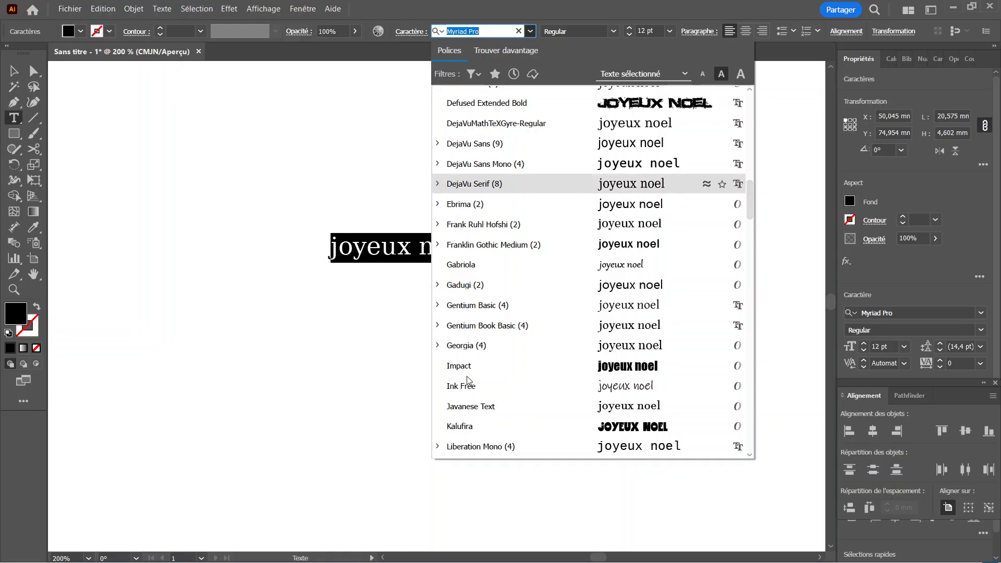
left_click(470, 432)
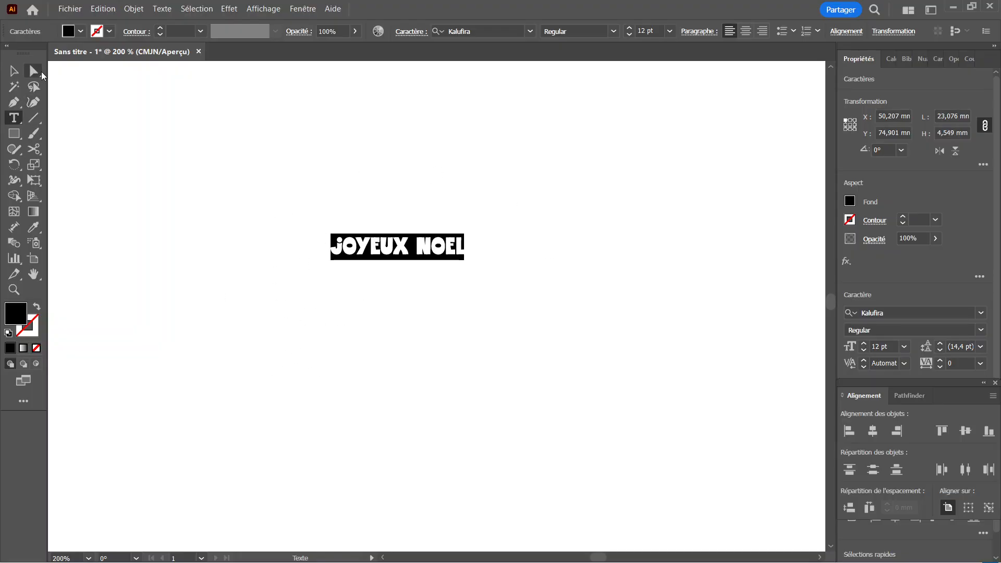
Move the "joyeux noel" text down the page to about X 39 mm, Y 89 mm and deselect it
left_click(17, 71)
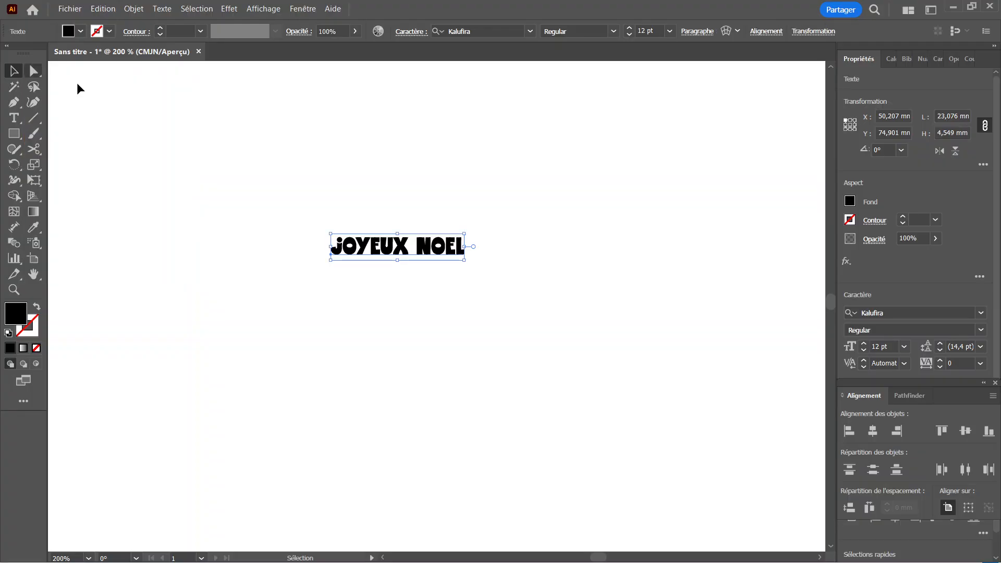
left_click(407, 257)
left_click_drag(407, 258, 345, 341)
left_click(263, 277)
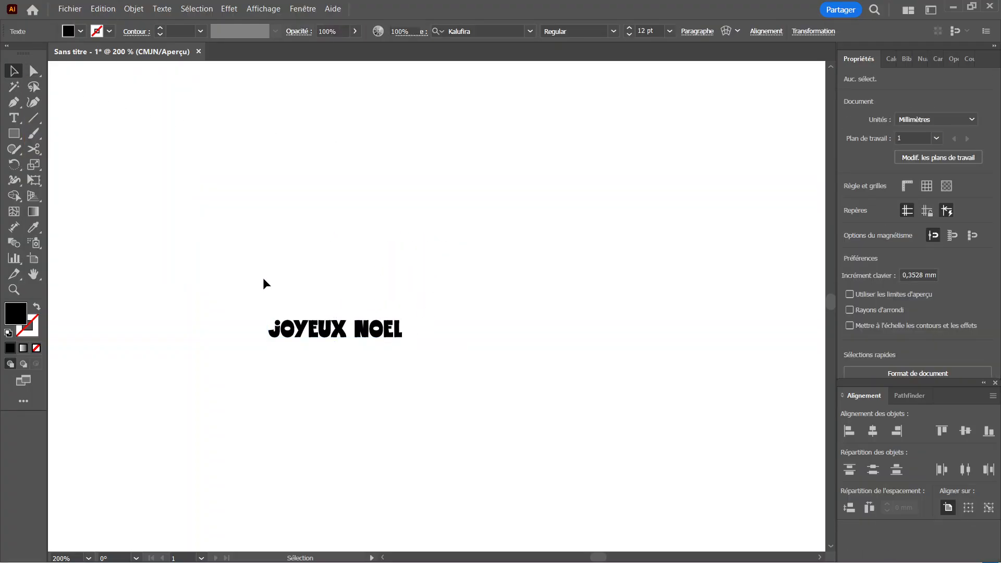
Fill only the letters "oy" of "joyeux" with the olive colour 918E31 and deselect the text
left_click(15, 120)
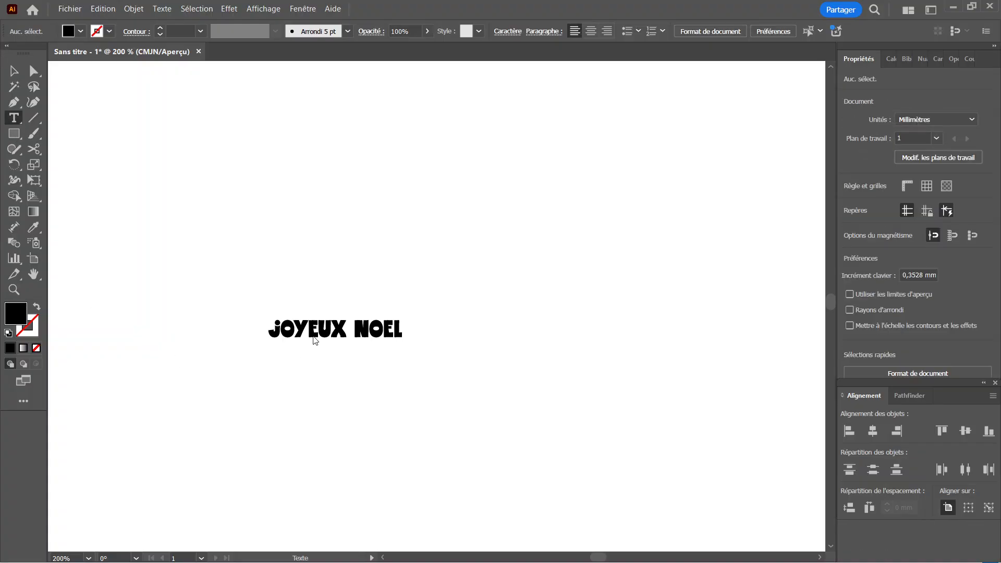
left_click(294, 323)
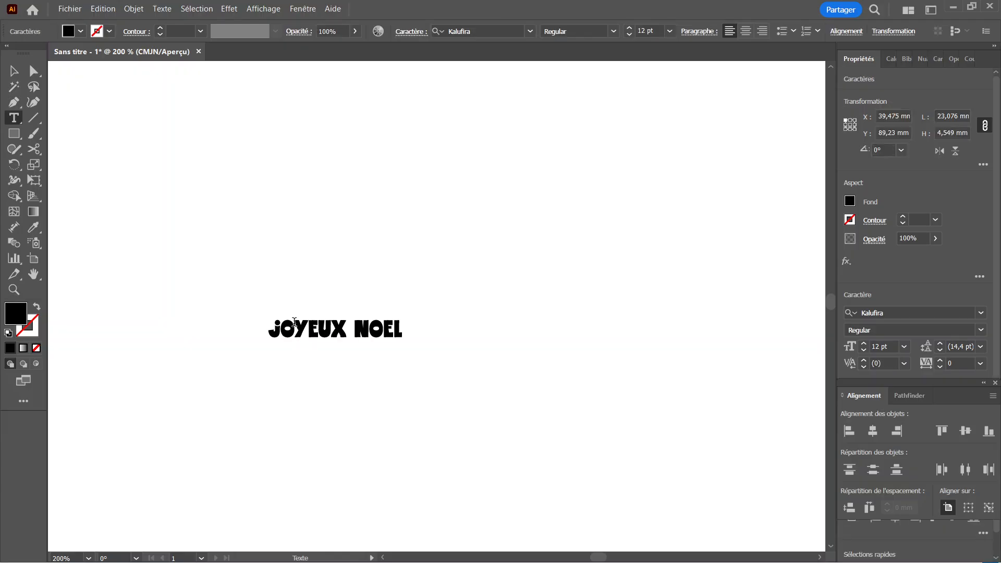
left_click_drag(295, 330, 344, 334)
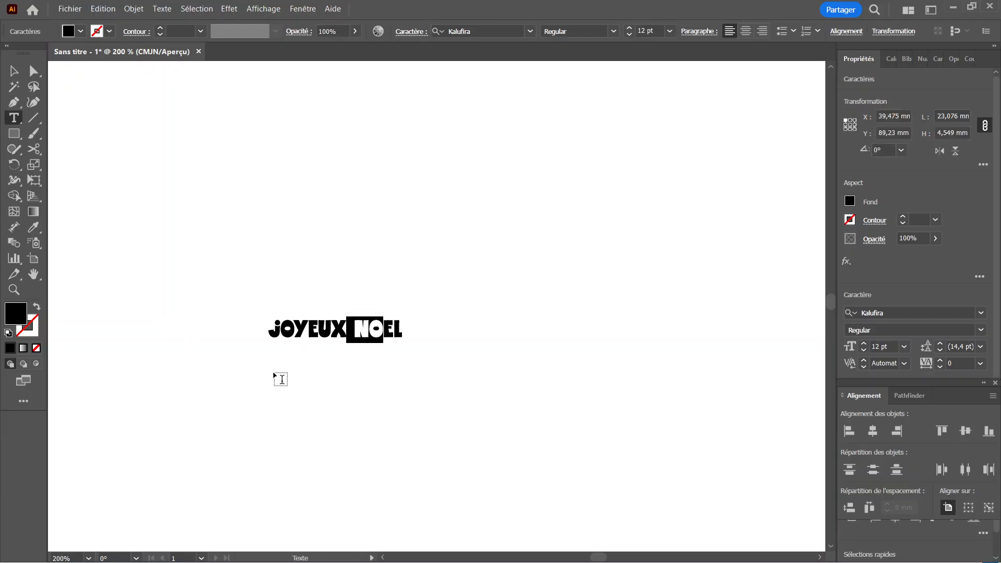
left_click_drag(281, 329, 308, 330)
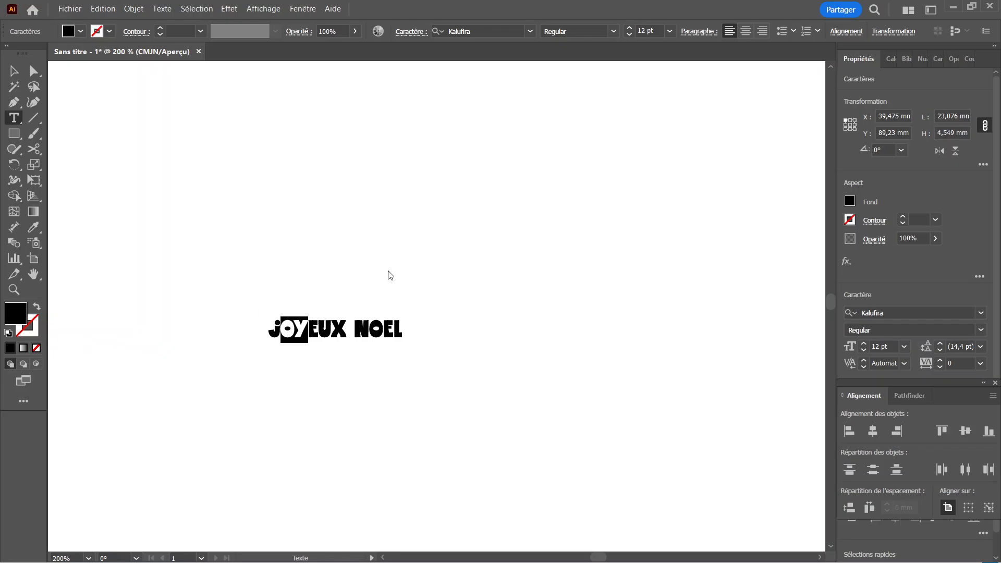
left_click(441, 262)
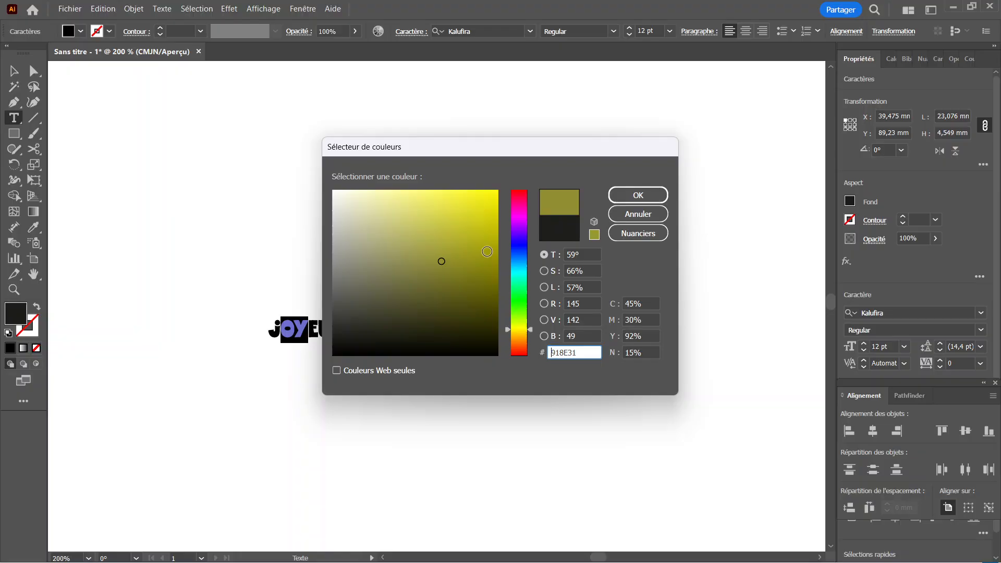
left_click(632, 197)
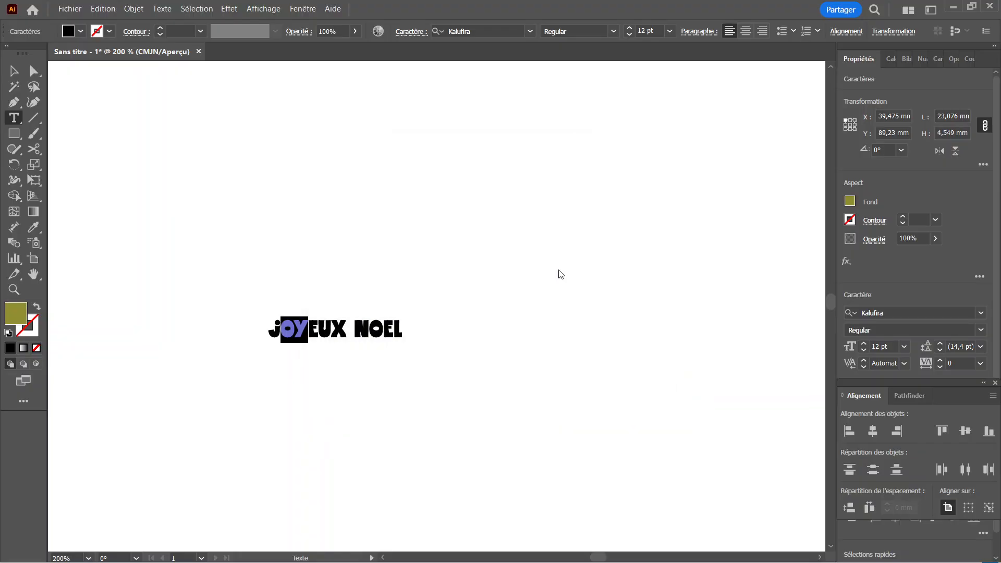
left_click(14, 70)
left_click(316, 381)
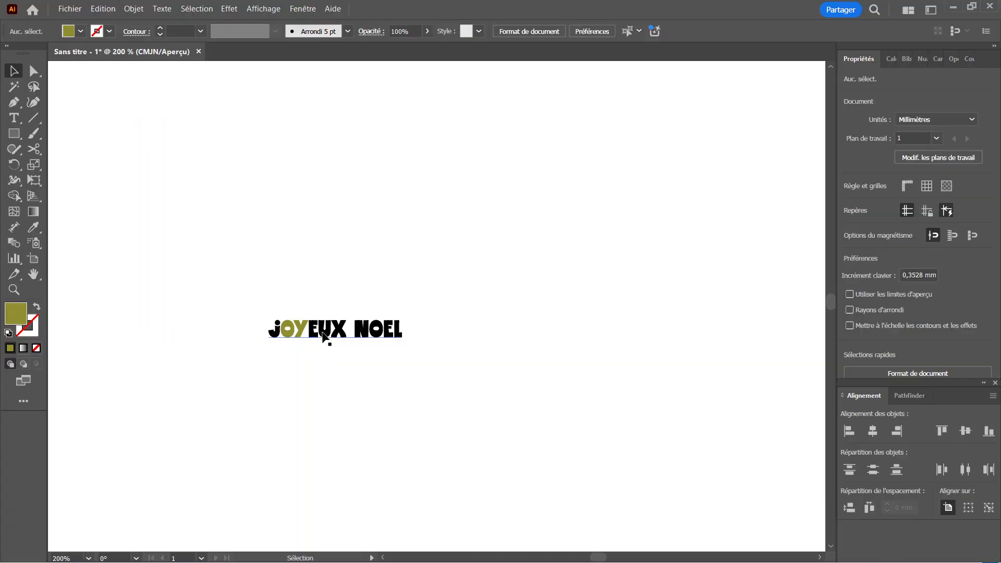
Stretch the "joyeux noel" text to about 75 × 42 mm and place it at about X 22 mm, Y 49 mm
left_click_drag(326, 338, 397, 200)
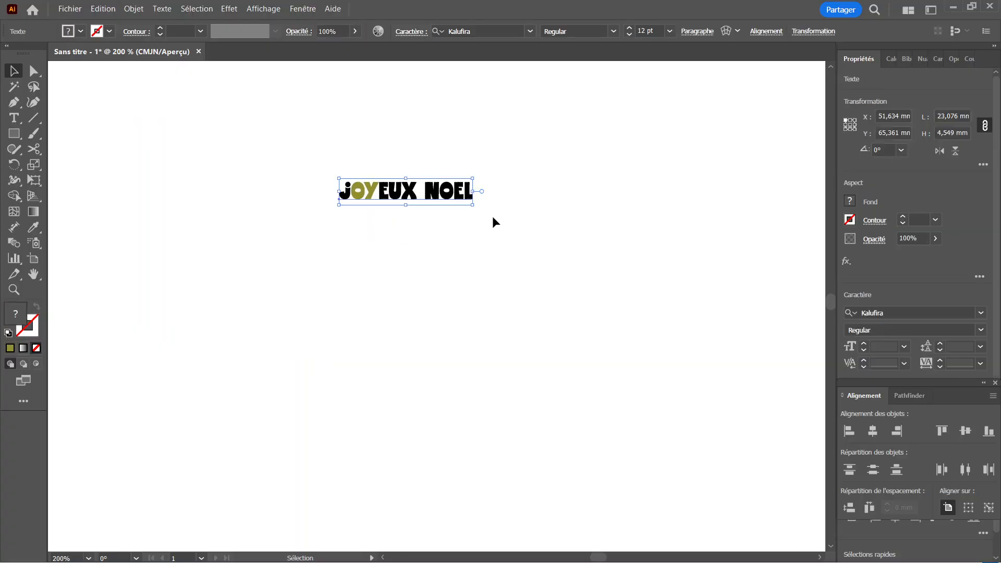
left_click_drag(473, 207, 773, 420)
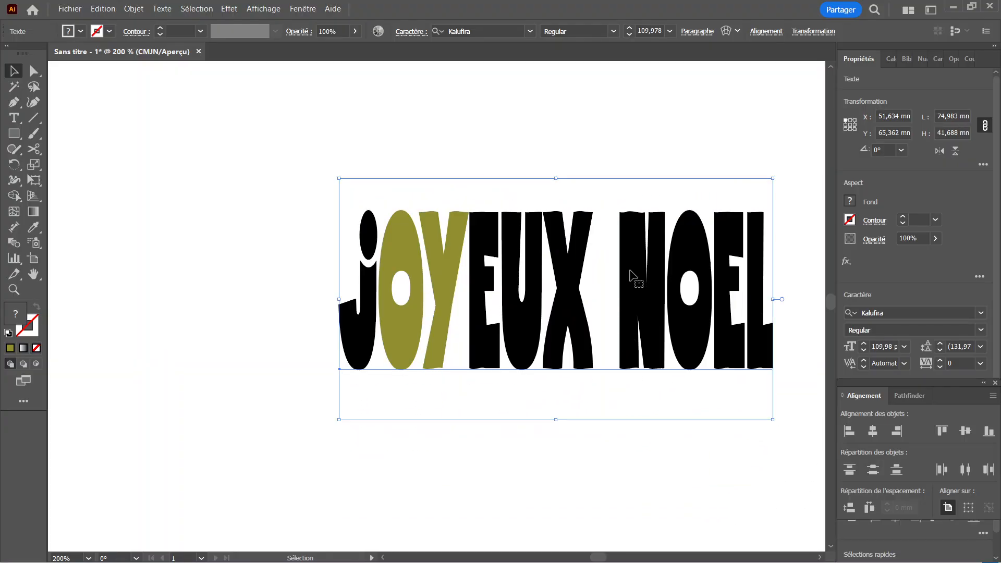
left_click_drag(630, 272, 430, 224)
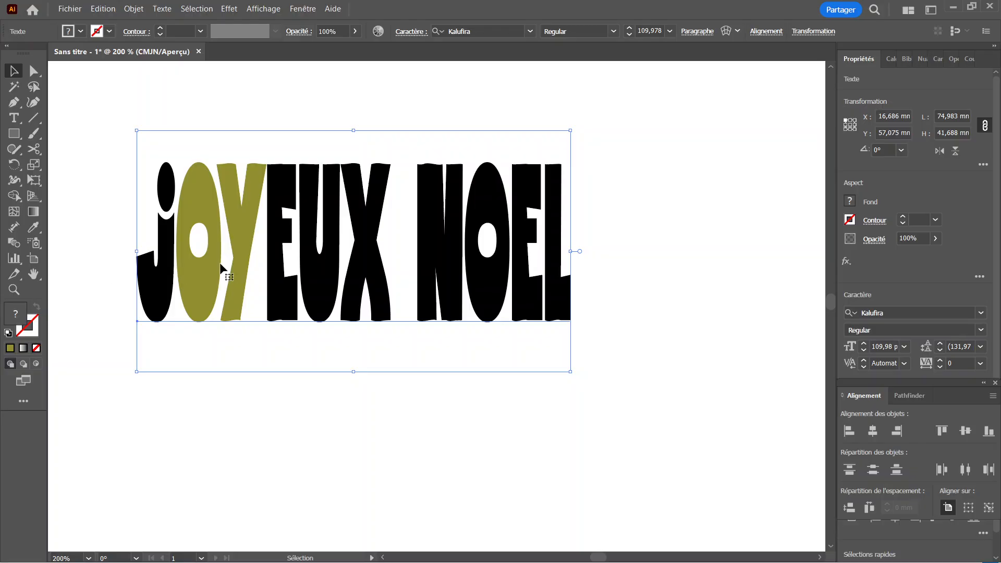
left_click_drag(223, 266, 252, 220)
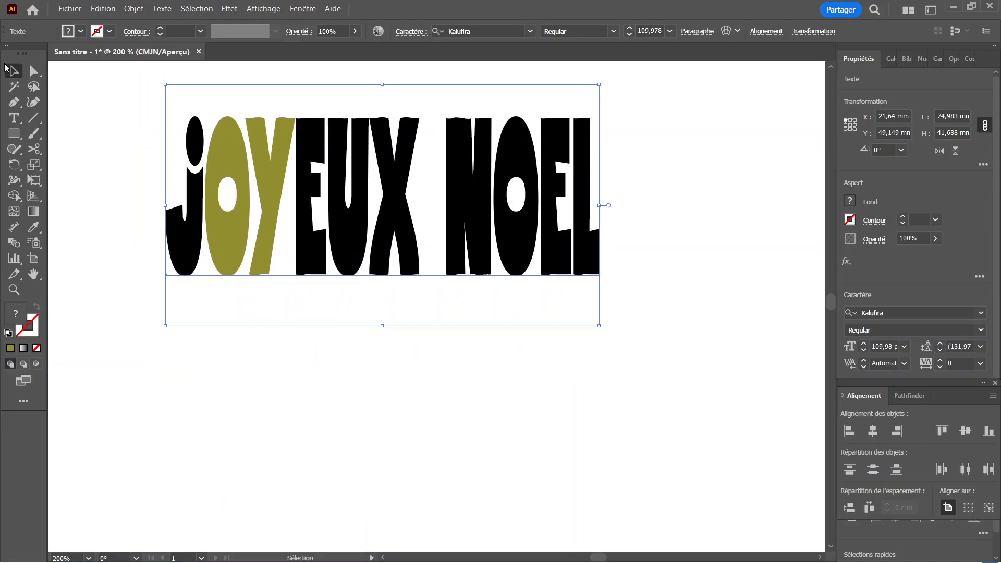
Add a separate 12 pt point text "j" below the large text and place it at about X 51 mm, Y 97 mm
left_click(14, 118)
left_click(310, 429)
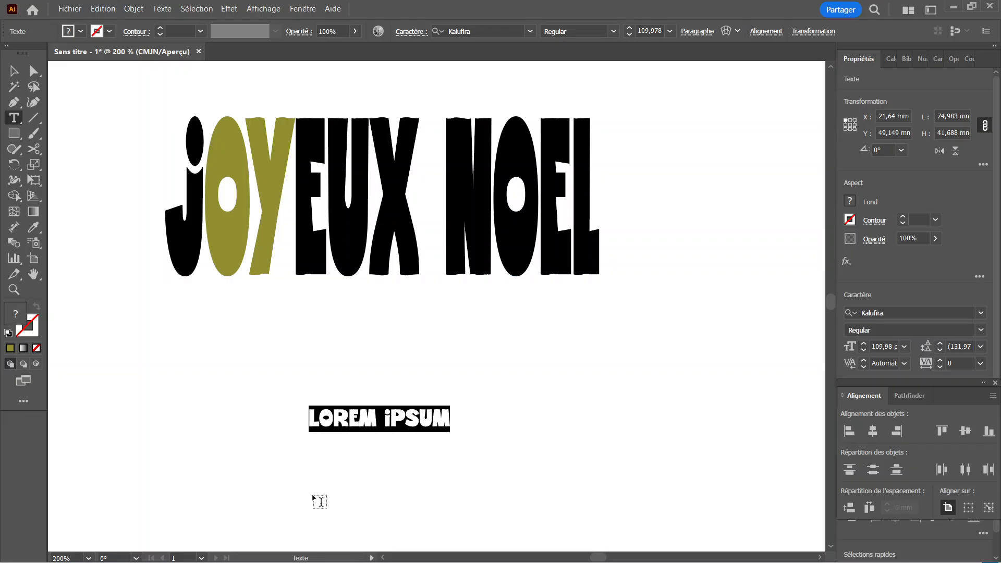
type("j")
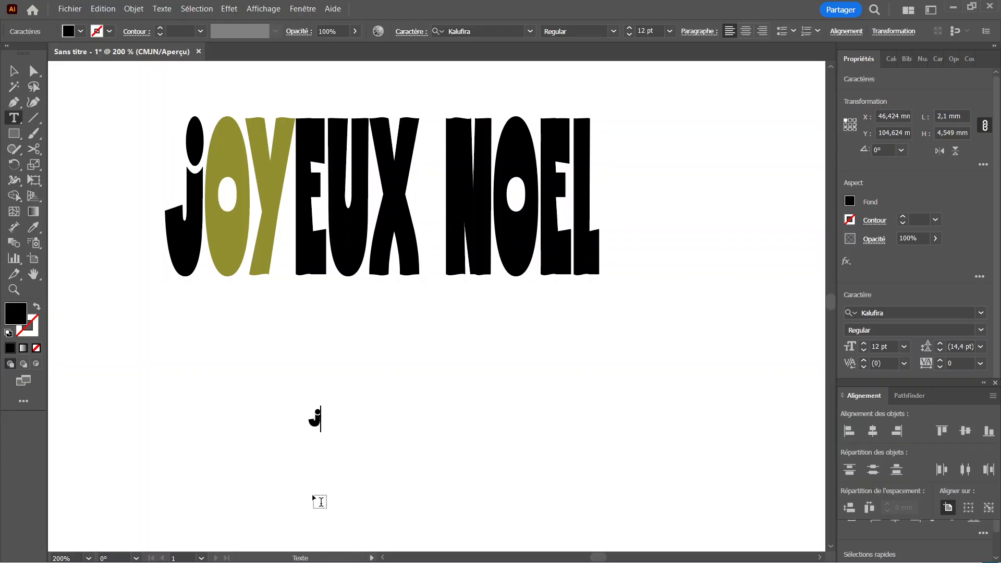
key("Escape")
left_click_drag(316, 423, 344, 380)
left_click(447, 398)
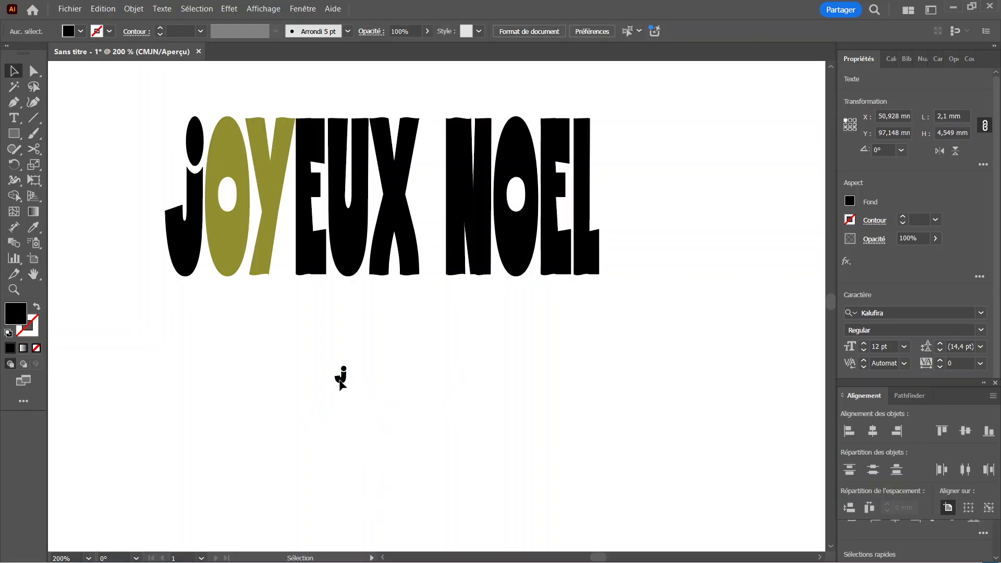
left_click(341, 382)
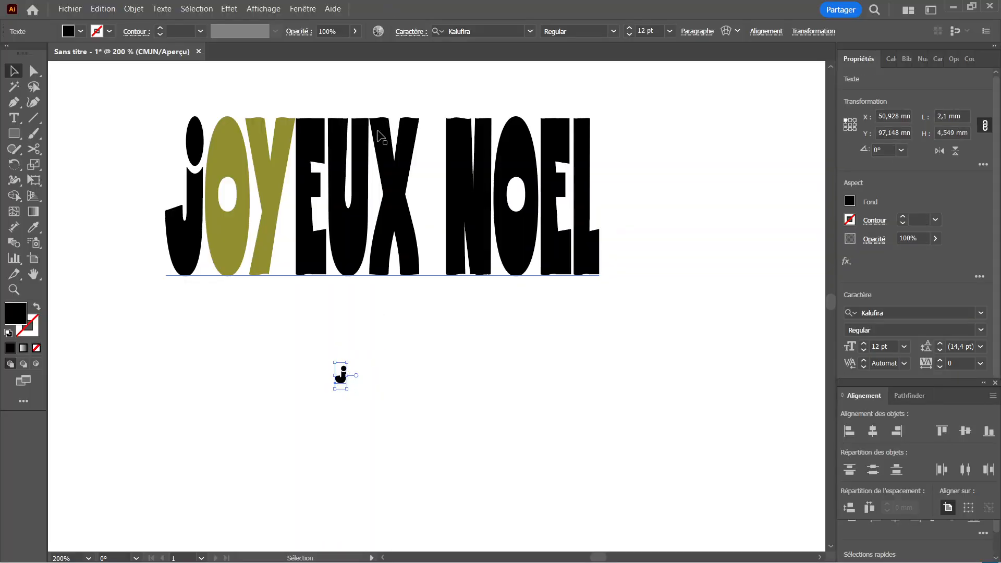
left_click(382, 482)
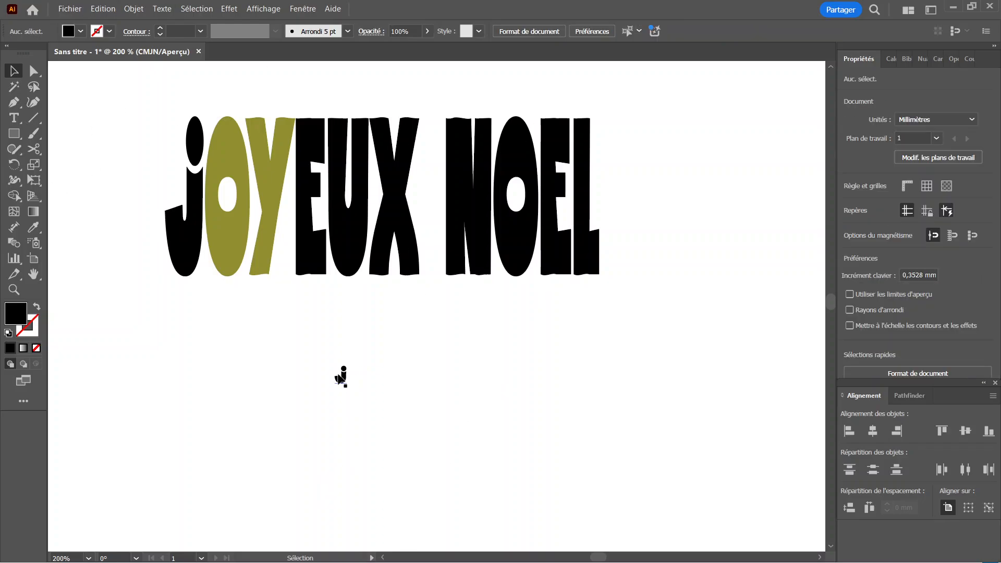
left_click_drag(341, 375, 340, 377)
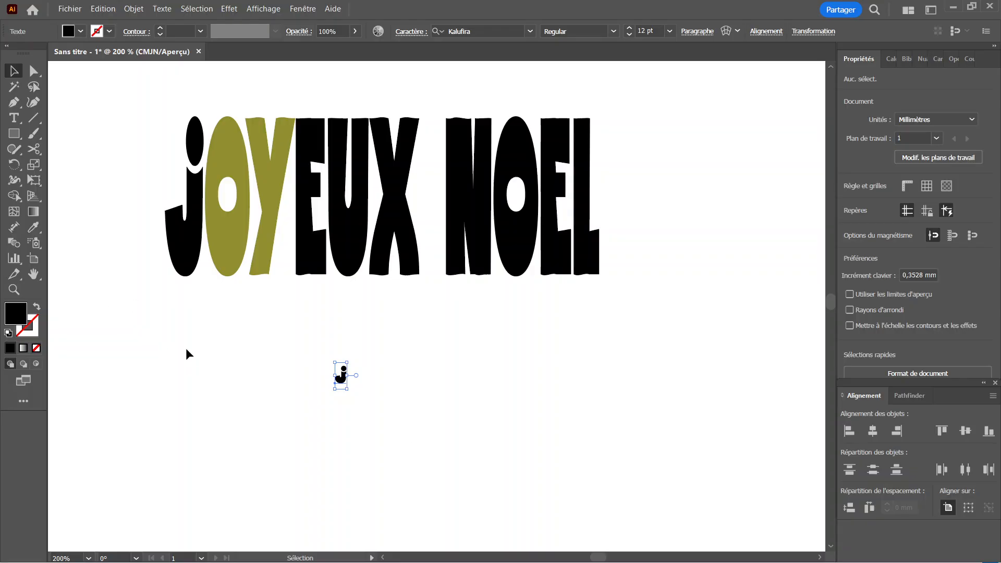
left_click(178, 411)
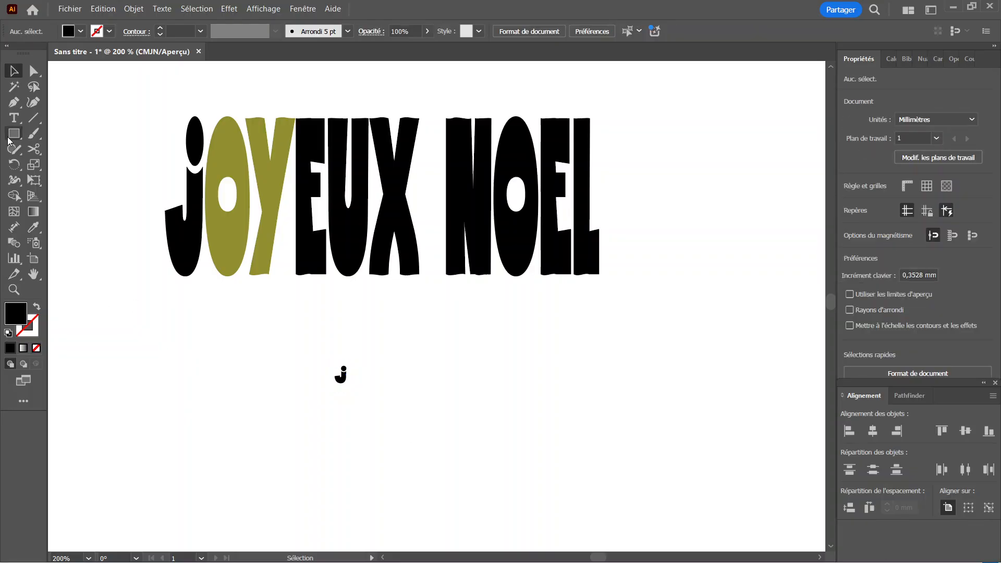
Move the large "joyeux noel" text as one object to about X 17 mm, Y 50 mm
left_click(14, 119)
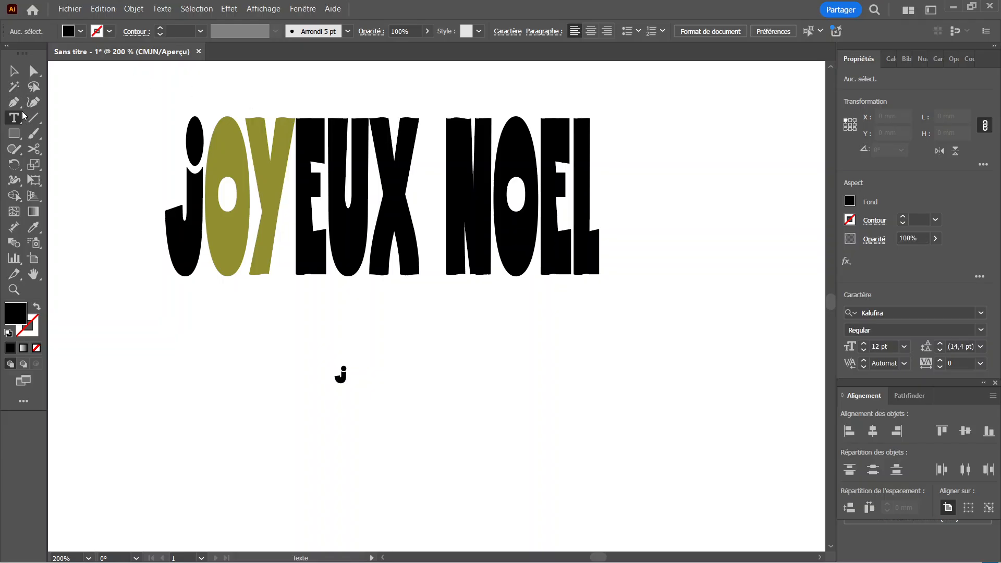
left_click(311, 194)
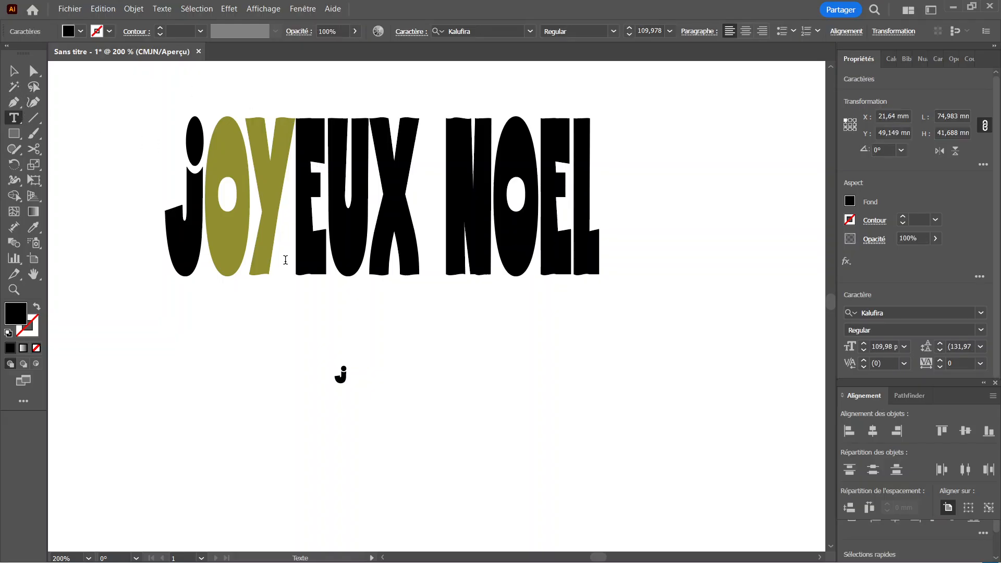
key("Escape")
left_click_drag(352, 178, 327, 181)
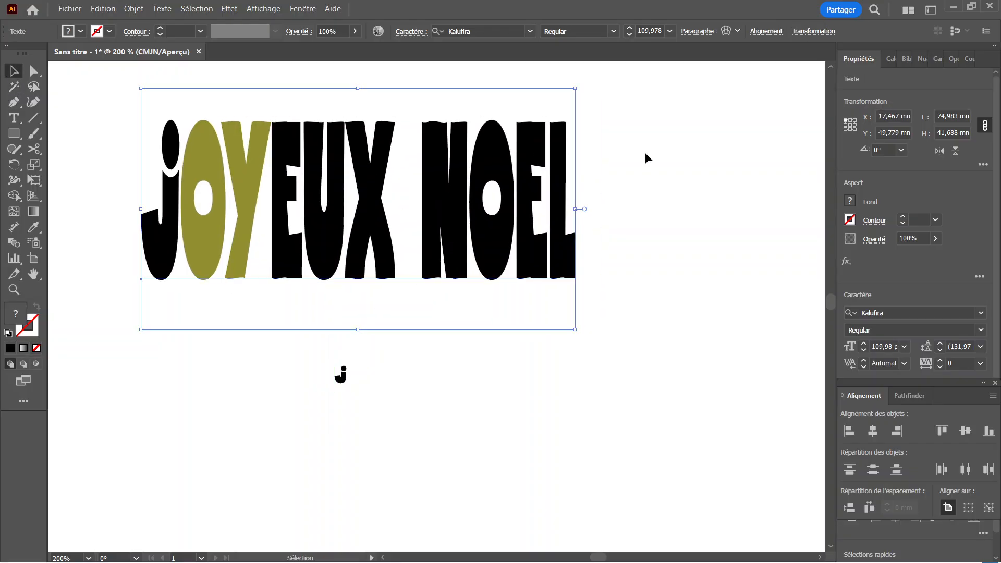
Select the small "j" and the large "joyeux noel" text in turn to examine them as separate text objects
left_click(646, 397)
left_click(340, 376)
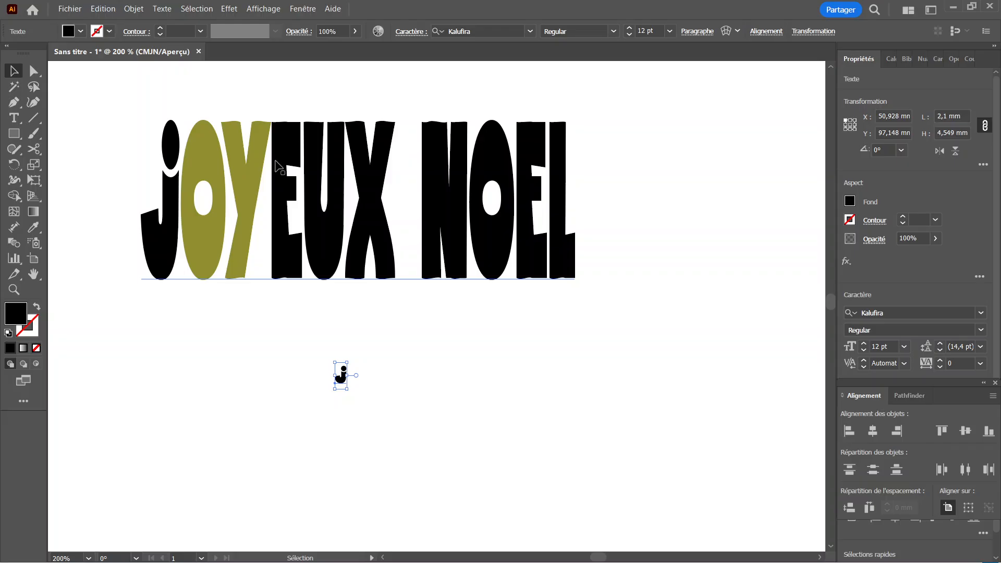
left_click(508, 389)
left_click(379, 199)
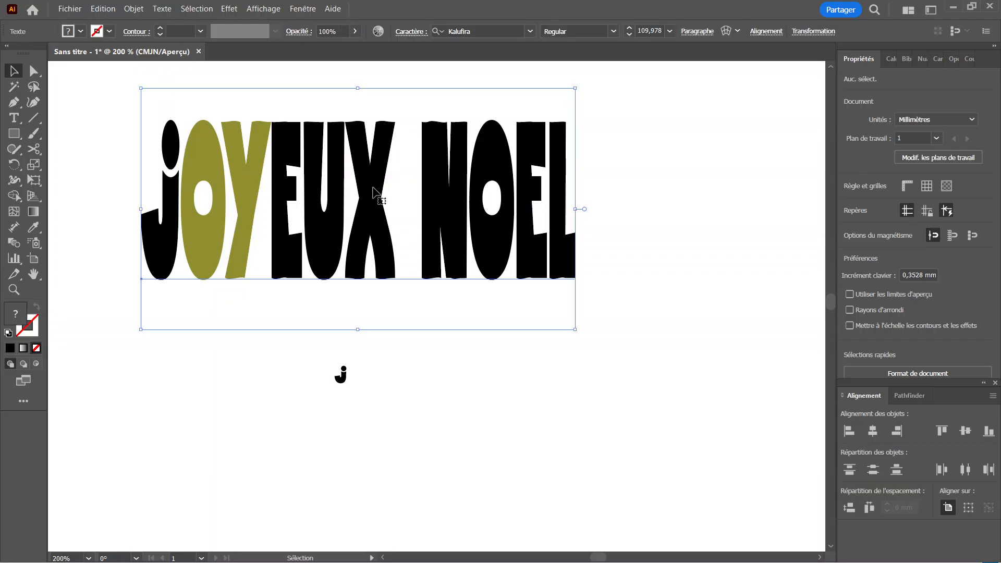
Copy only the letter "j" from the large "joyeux noel" text
left_click(15, 119)
left_click_drag(169, 173, 114, 221)
key("ctrl+c")
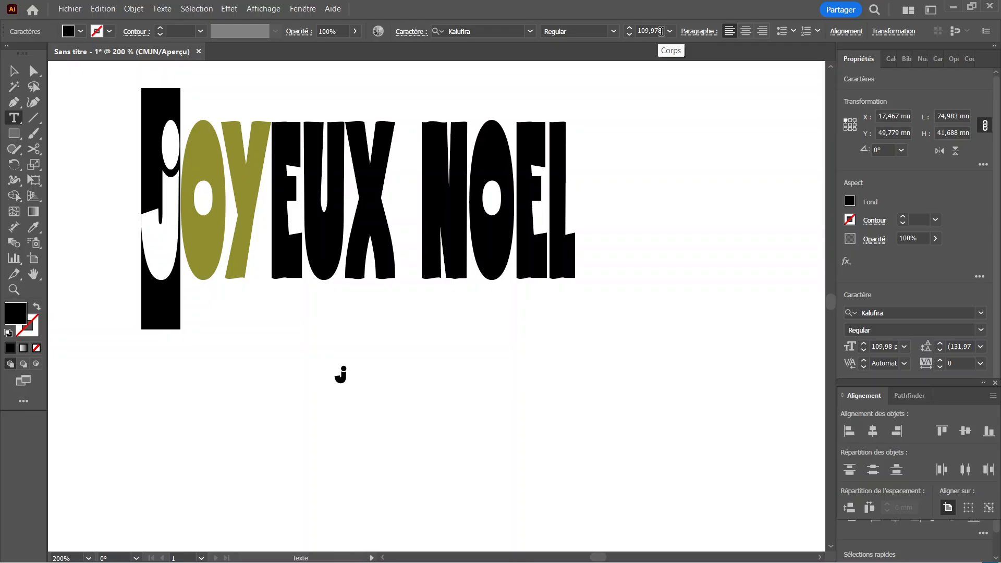
left_click_drag(661, 31, 637, 31)
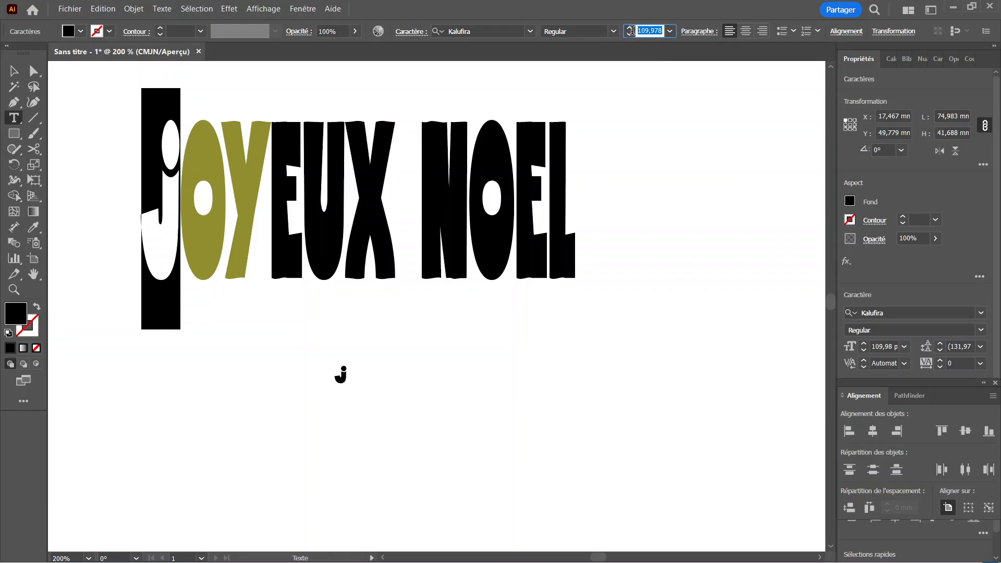
left_click(103, 9)
left_click(121, 72)
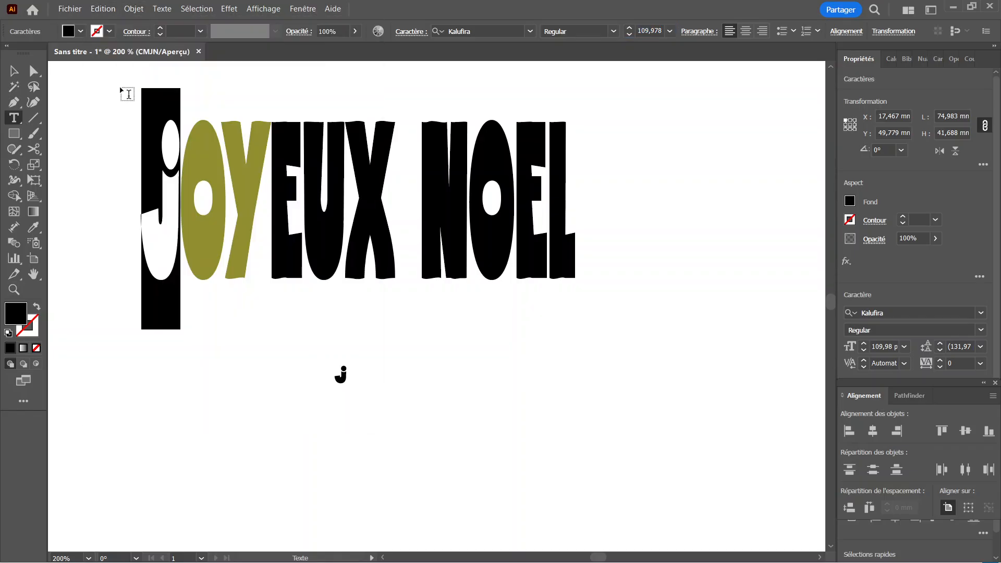
Replace the small "j" with the copied large "j" and move it to about X 32 mm, Y 82 mm
left_click(343, 374)
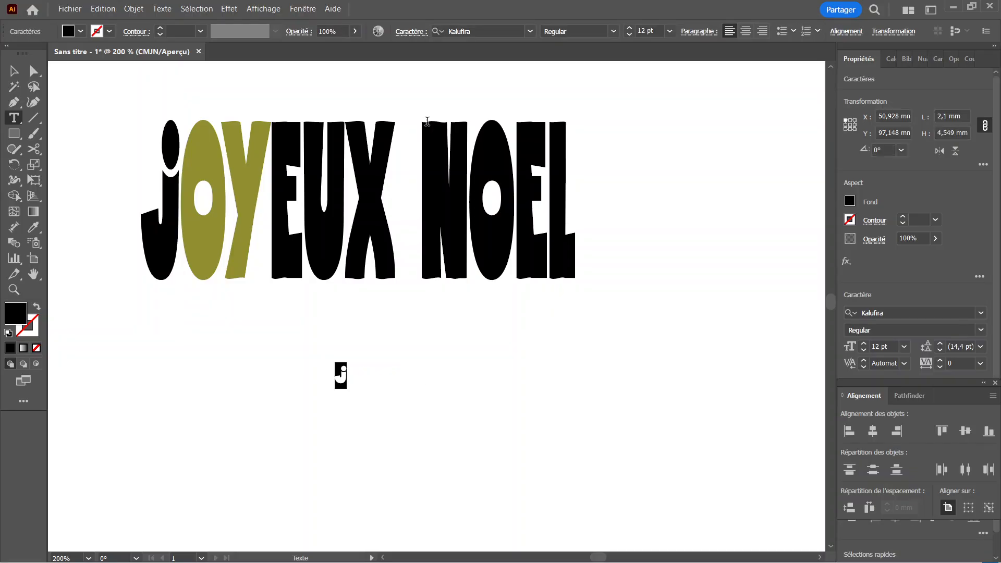
left_click(654, 32)
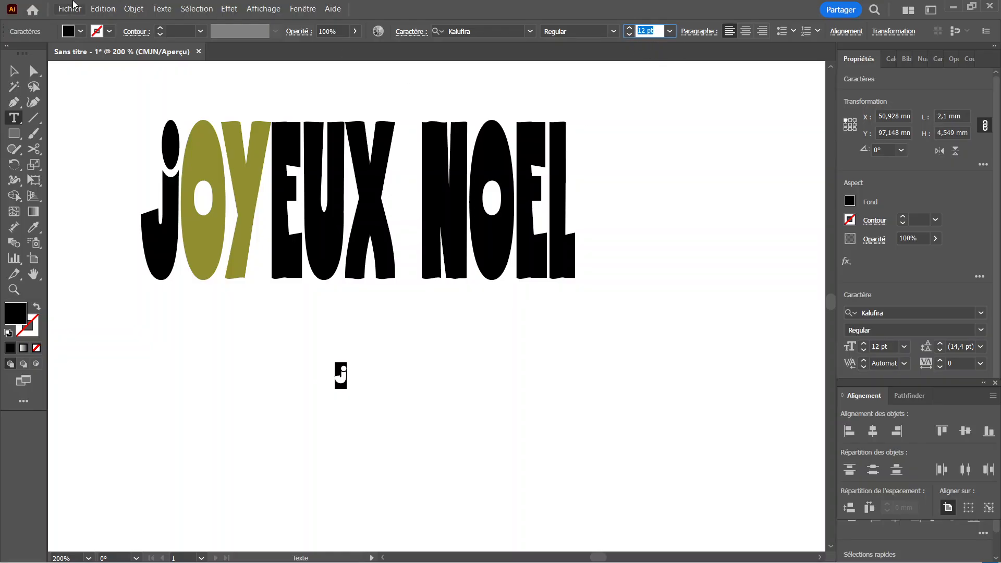
left_click(103, 8)
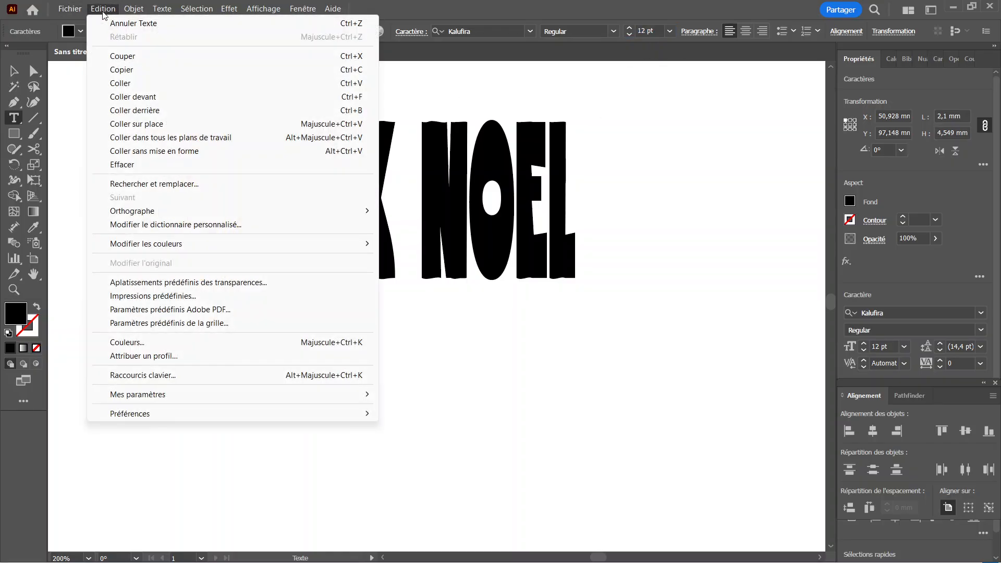
left_click(141, 84)
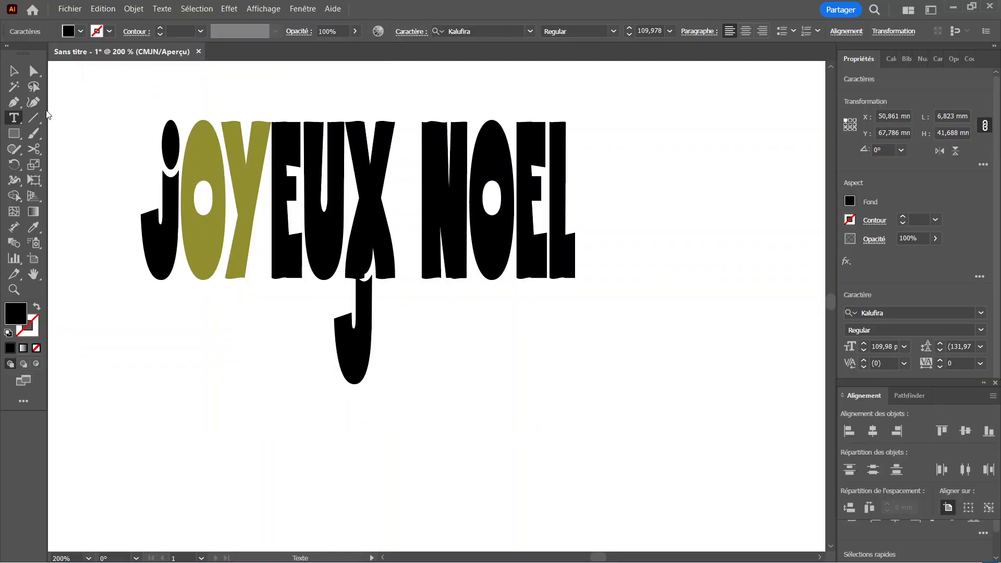
left_click(14, 71)
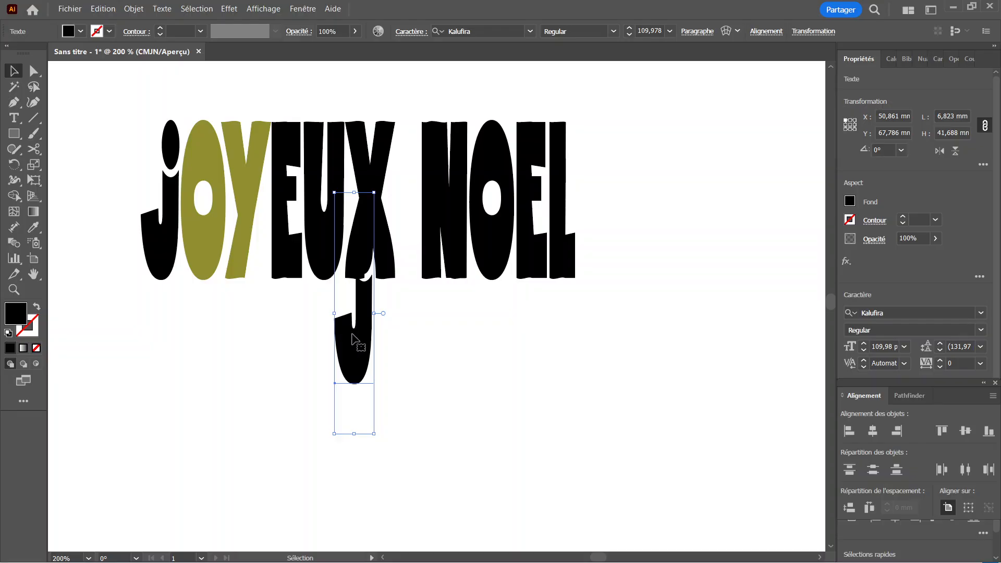
left_click_drag(357, 364, 249, 467)
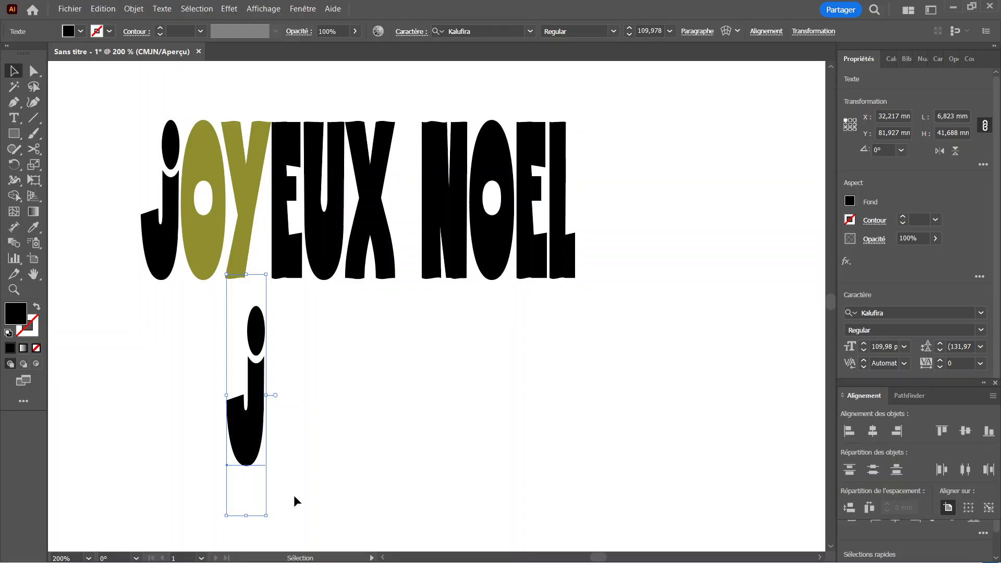
Undo the move and the pasting of the large "j", and deselect the text
key("ctrl+z")
key("ctrl+z")
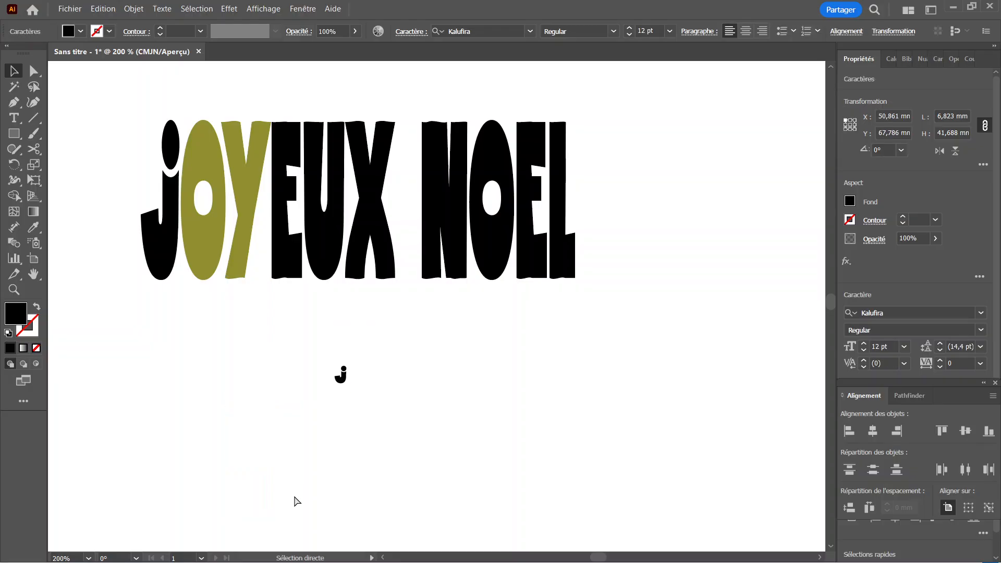
key("v")
left_click(401, 345)
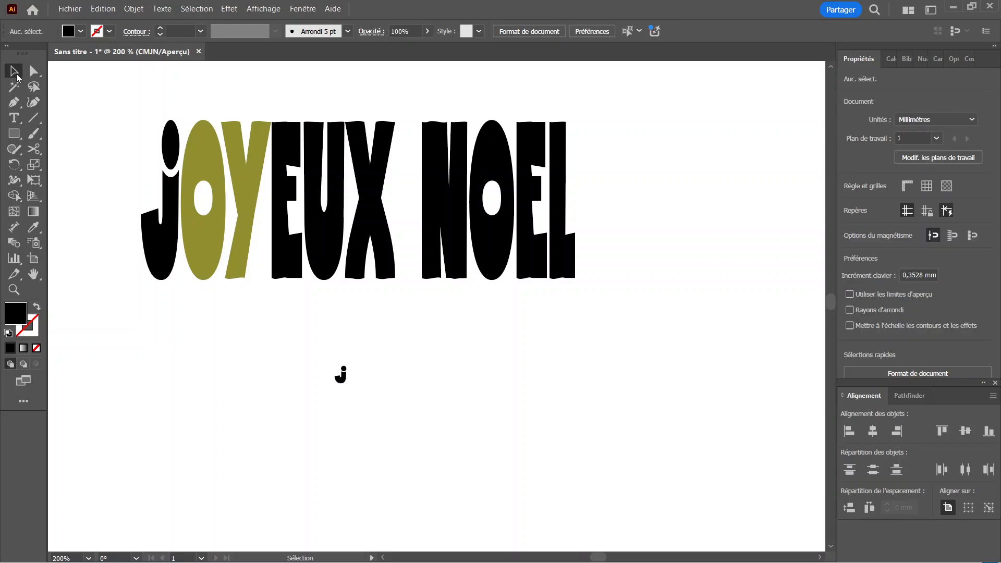
Apply the large text's 109.98 pt size and olive fill to the small "j" with the Eyedropper
left_click(343, 375)
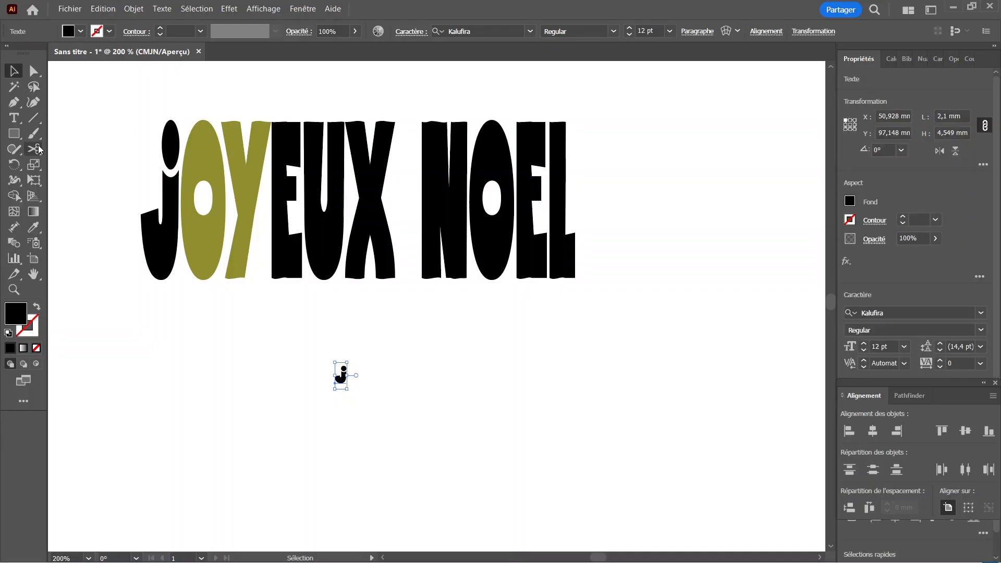
left_click(33, 229)
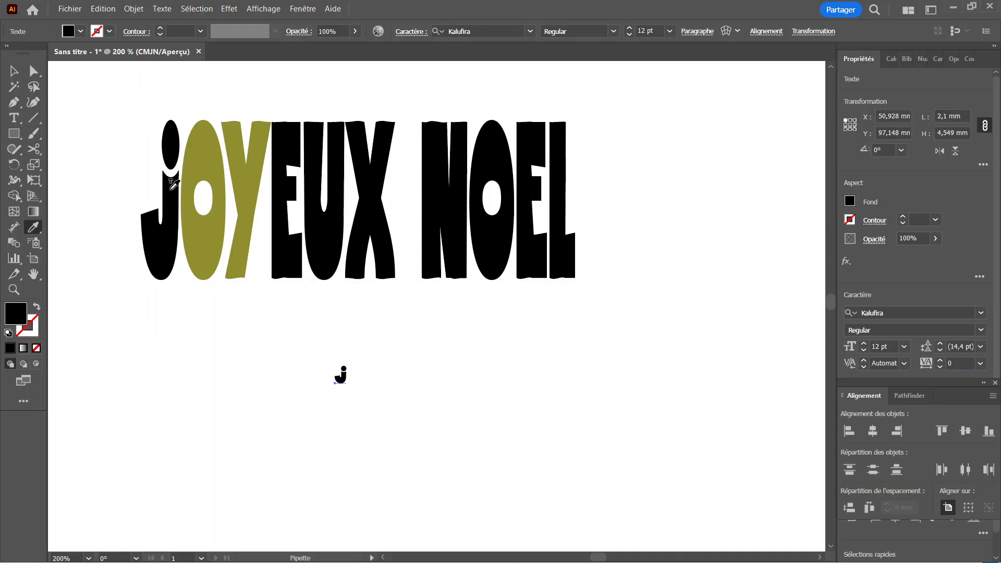
left_click(171, 187)
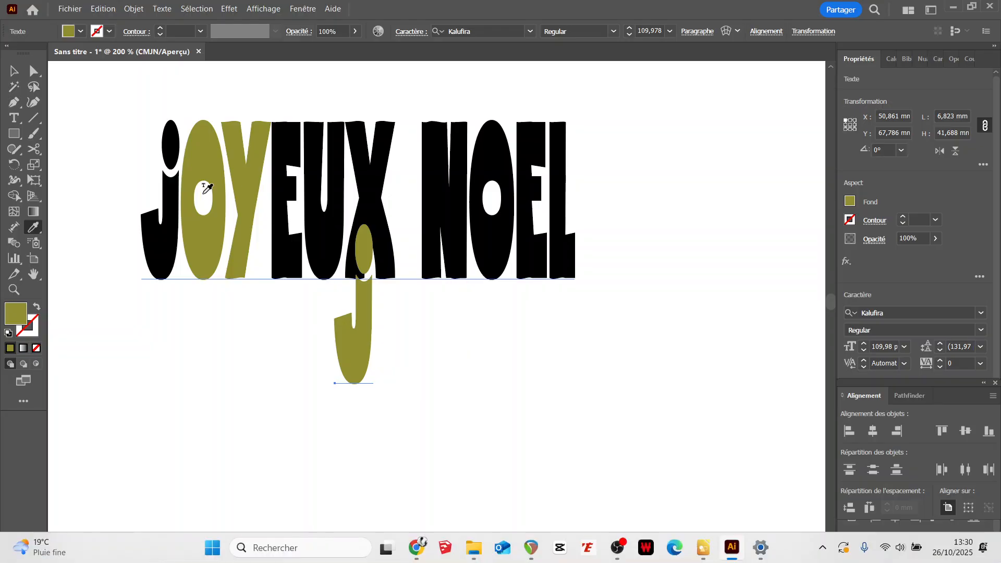
Move the olive "j" below "joyeux noel" to about X 54 mm, Y 85 mm
left_click(14, 71)
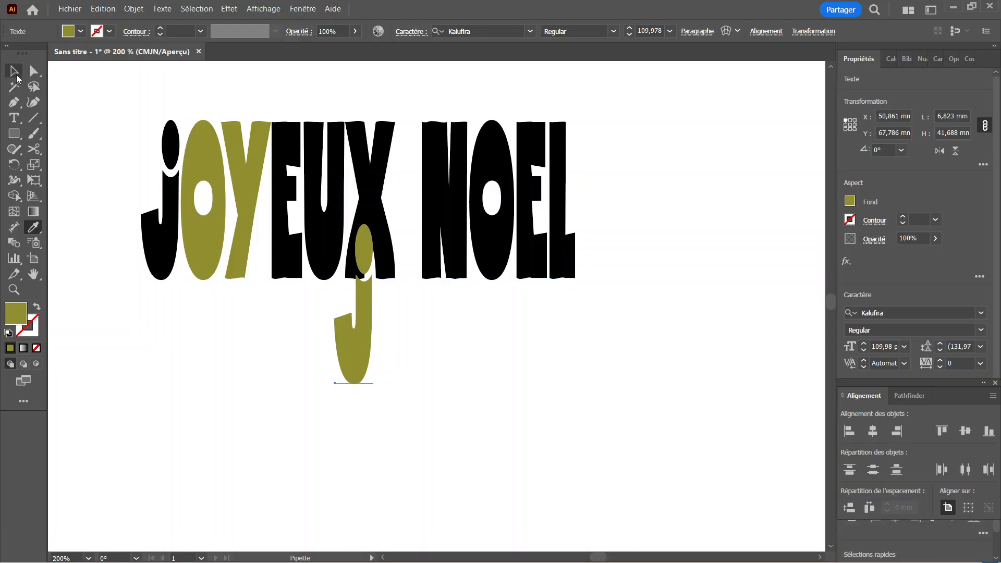
left_click_drag(359, 354, 324, 412)
left_click_drag(327, 362, 324, 402)
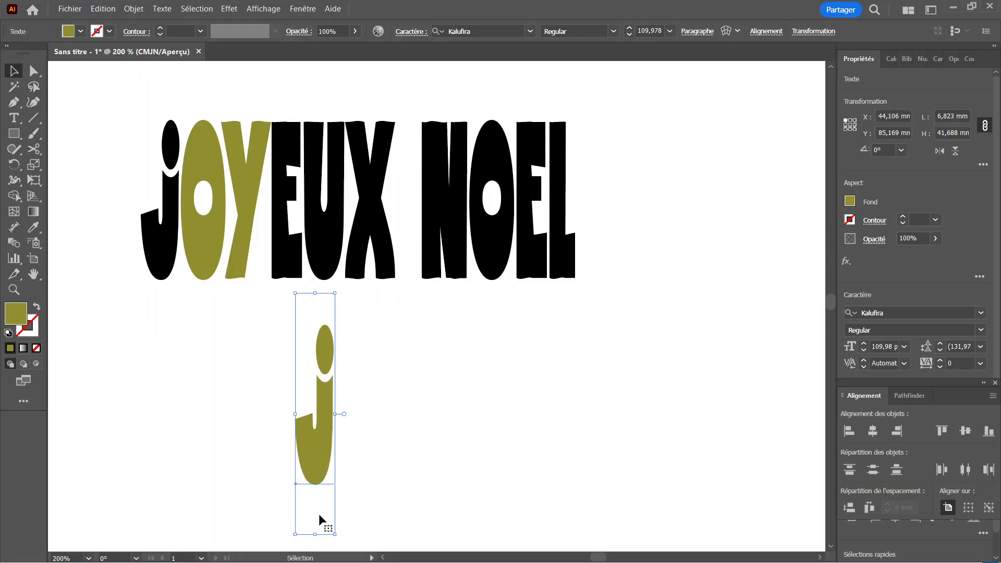
left_click_drag(308, 455, 363, 452)
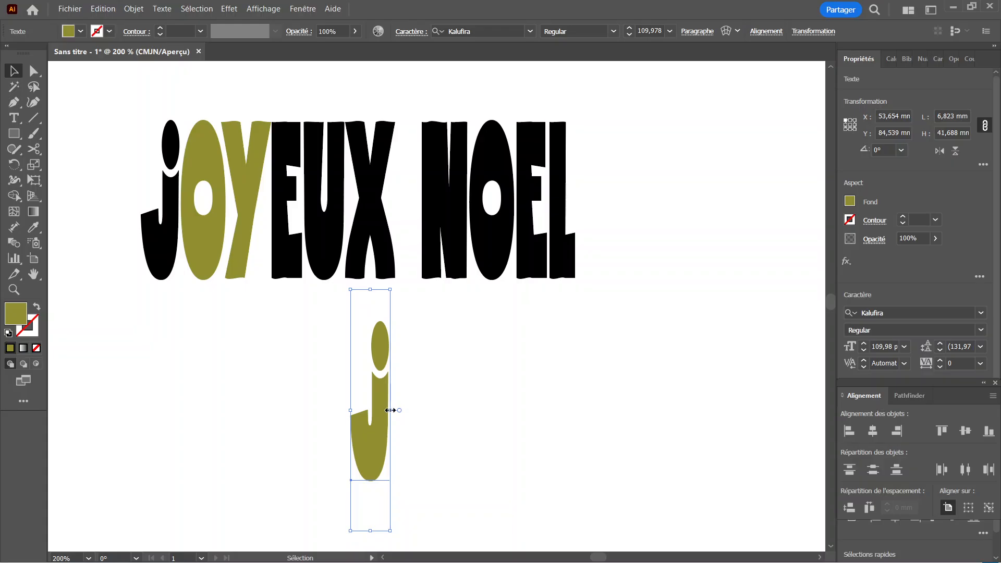
Stretch the olive "j" to about 68 × 86 mm and place it at about X 30 mm, Y 52 mm, overlapping "noel"
left_click_drag(390, 410, 612, 412)
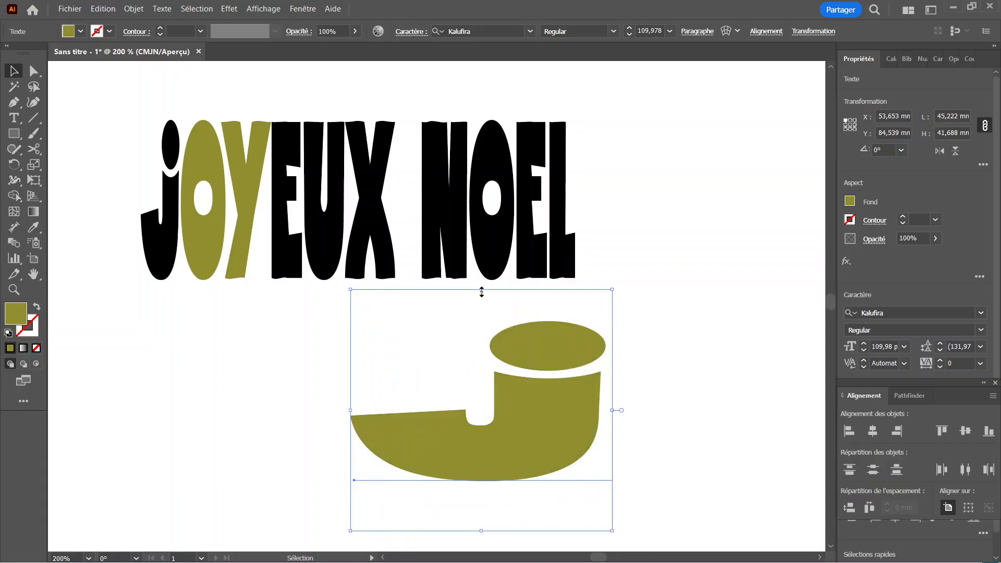
left_click_drag(482, 289, 481, 174)
left_click_drag(441, 377, 262, 326)
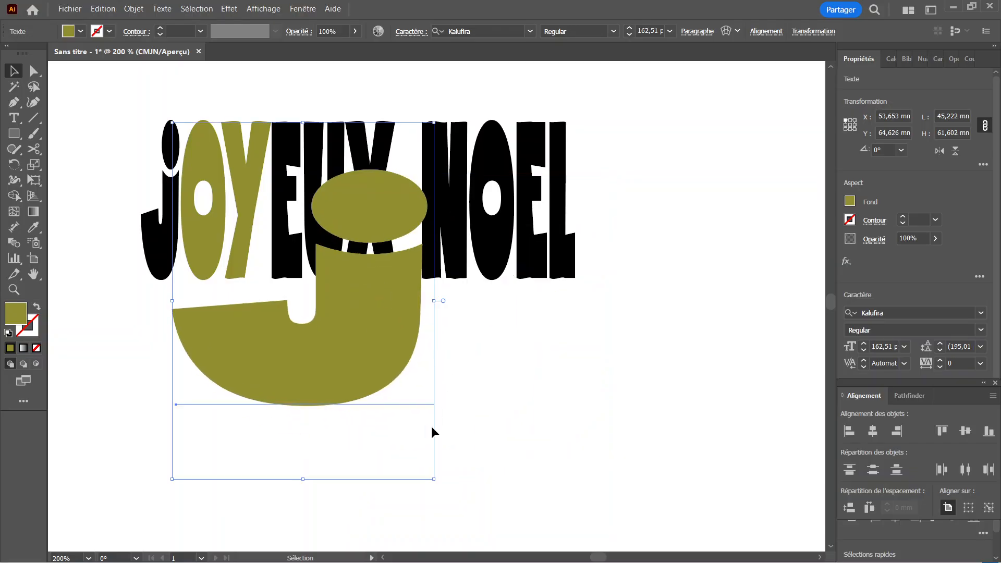
left_click_drag(434, 479, 534, 533)
left_click_drag(444, 319, 535, 231)
left_click_drag(429, 344, 503, 217)
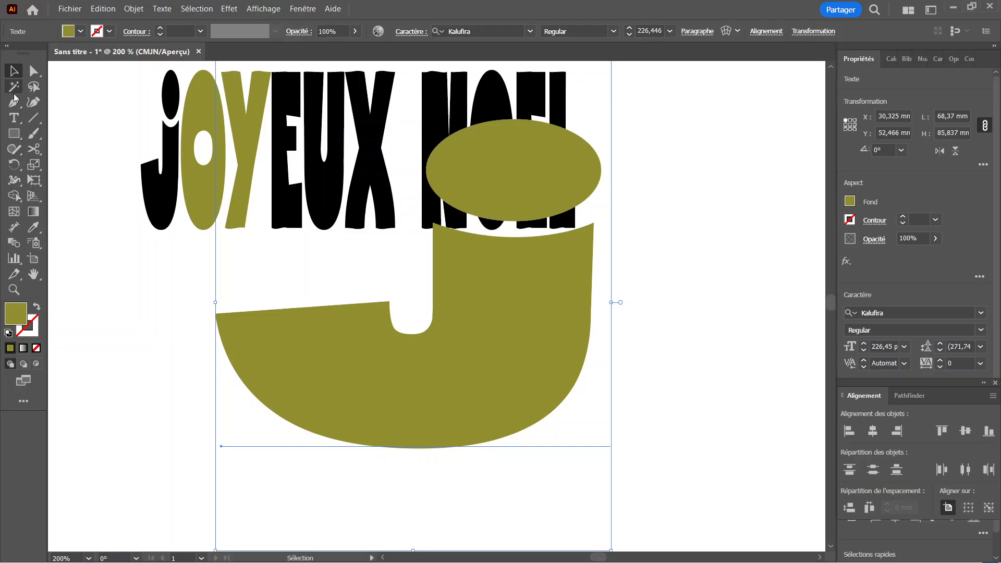
Add a separate black 109.98 pt point text "o" beside the enlarged olive "j"
key("t")
left_click(673, 280)
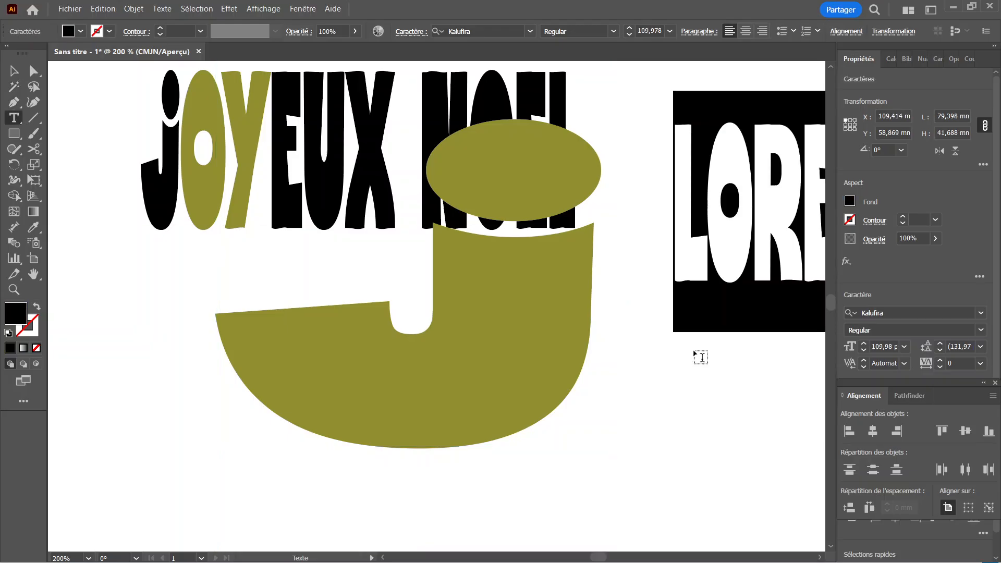
type("o")
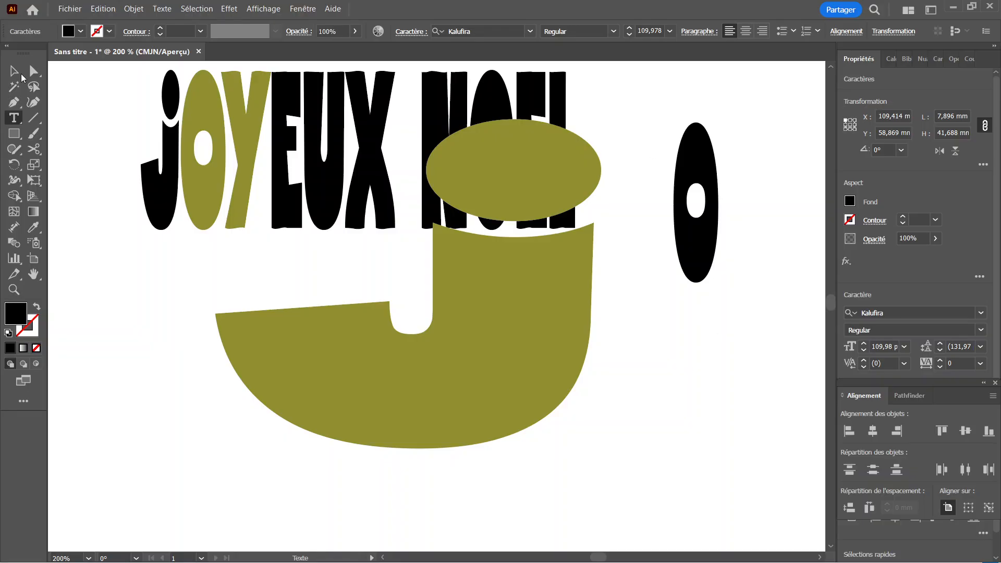
key("Escape")
Move the separate "o" over the lower part of the olive "j", to about X 84 mm, Y 96 mm
left_click_drag(705, 159, 563, 325)
scroll(604, 326, "down", 1)
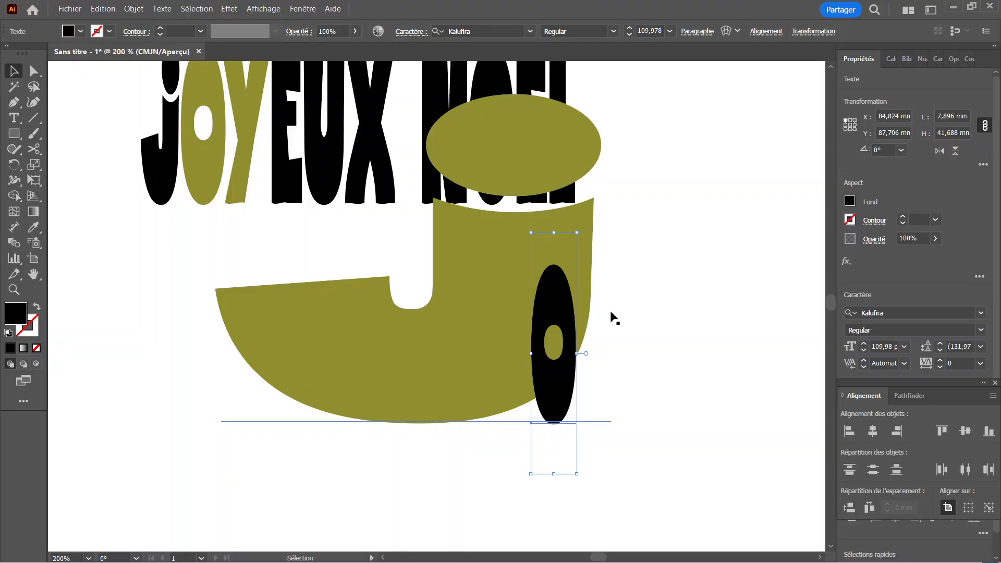
key("ctrl+minus")
key("ctrl+minus")
key("ctrl+minus")
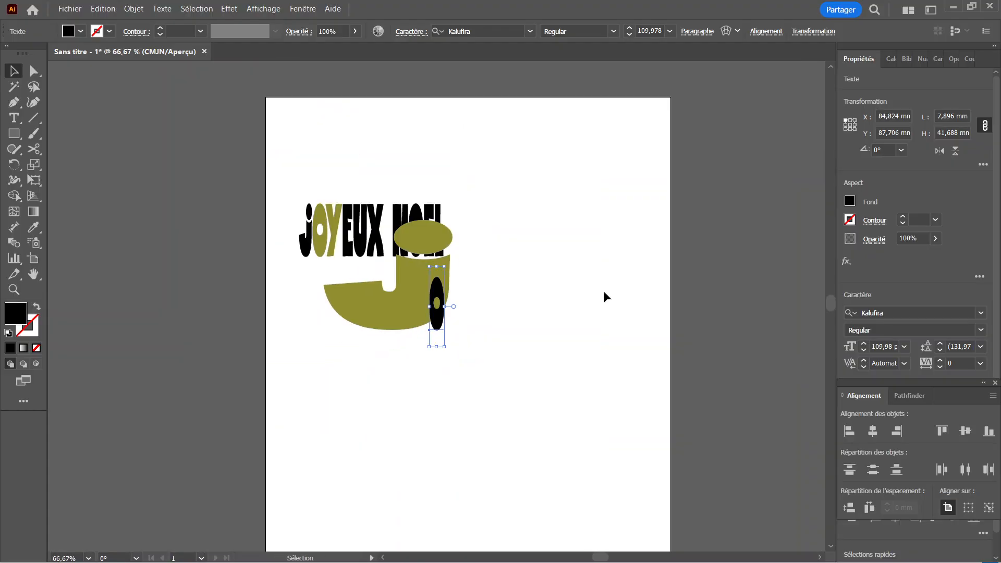
left_click_drag(437, 313, 435, 330)
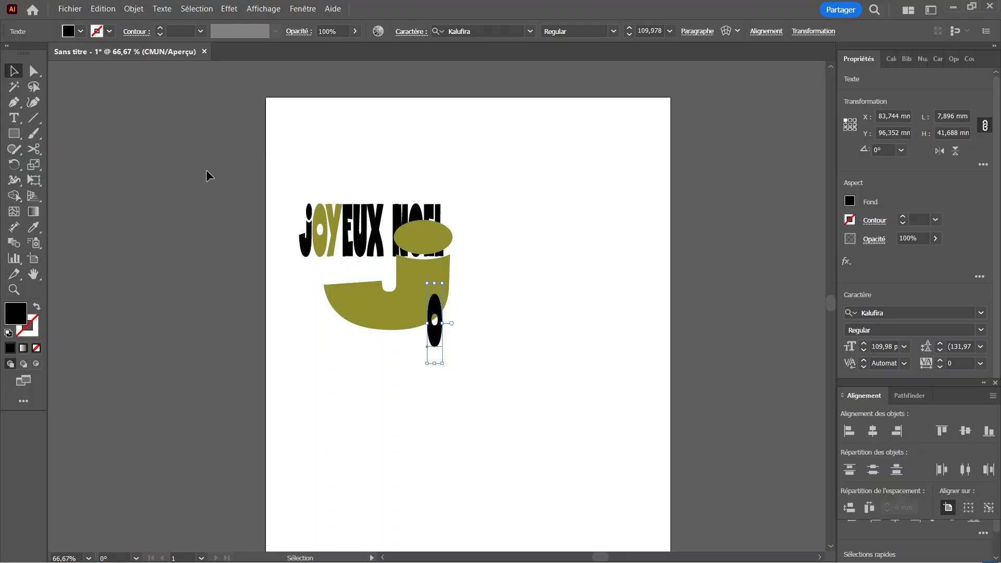
Hide and show the layer Calque 1, expand it, and examine its "joyeux noel" and "o" text objects
left_click(888, 55)
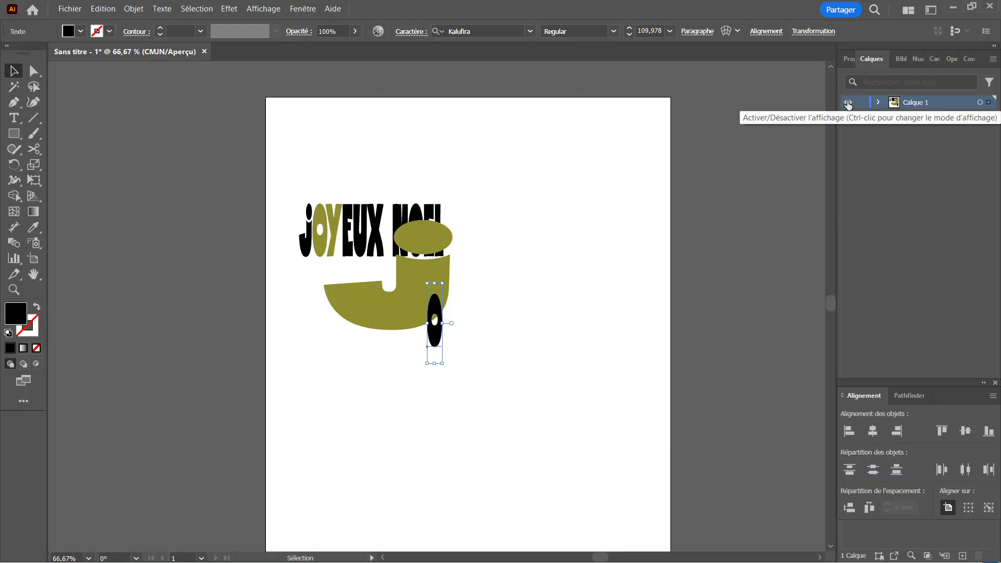
left_click(848, 104)
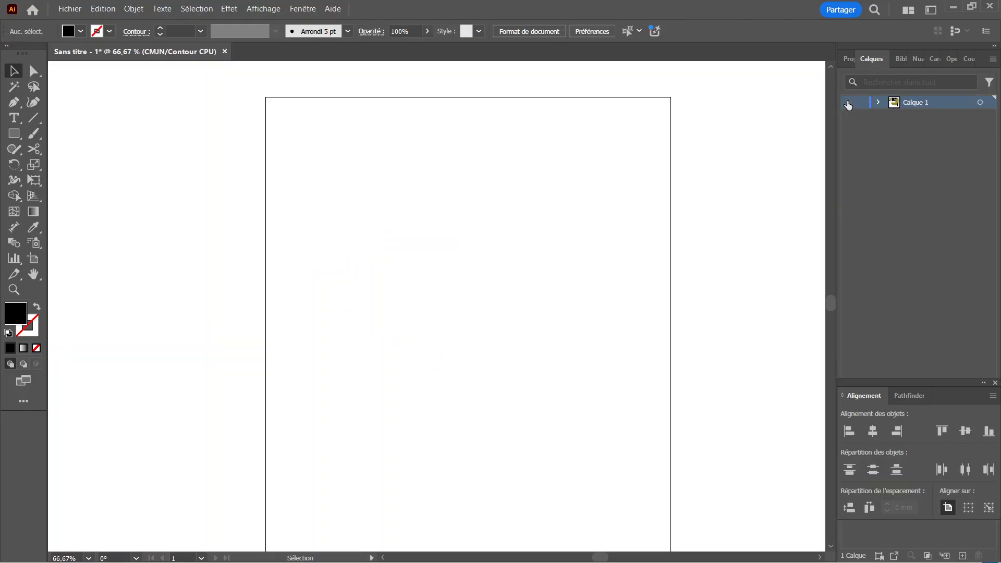
left_click(848, 104)
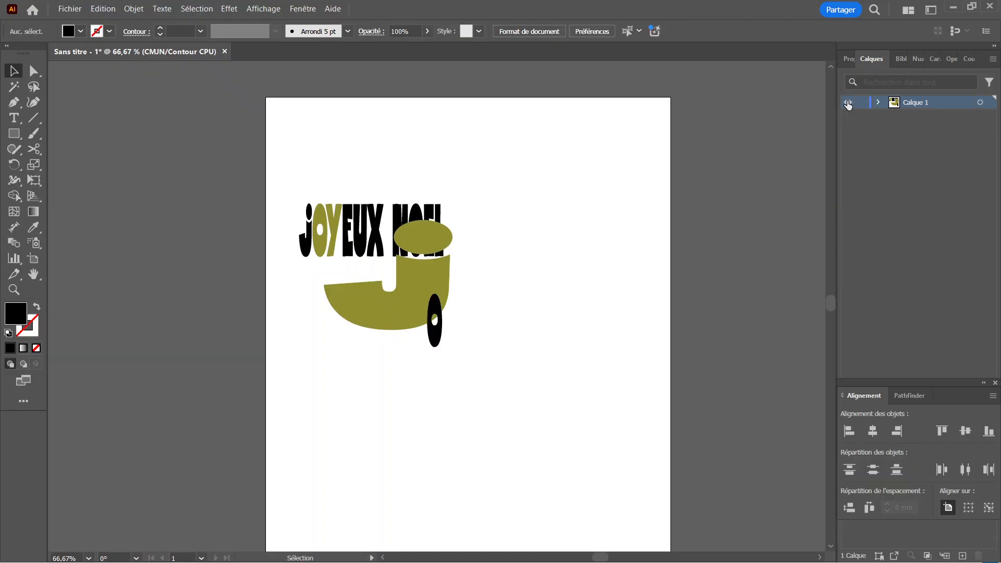
left_click(878, 102)
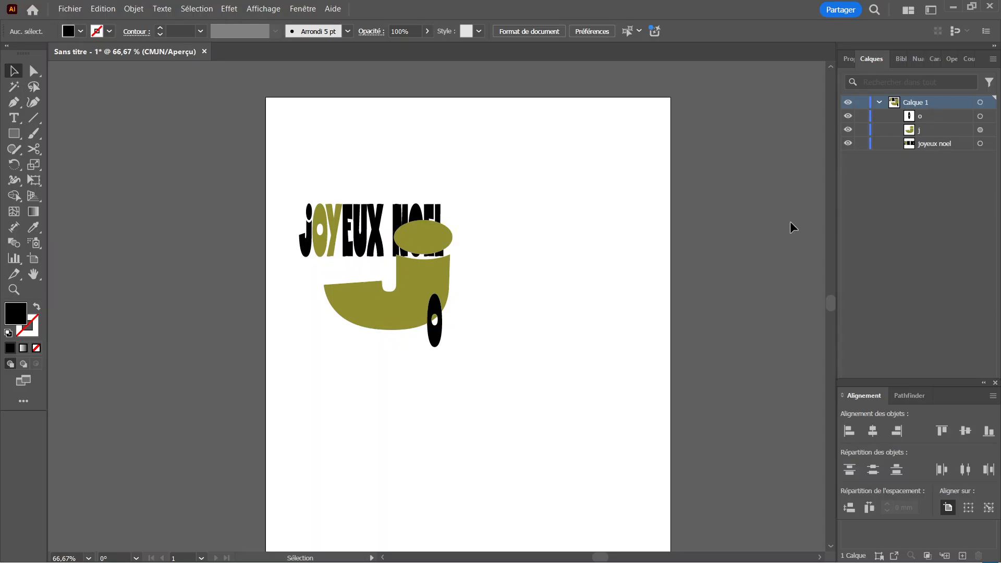
left_click(936, 146)
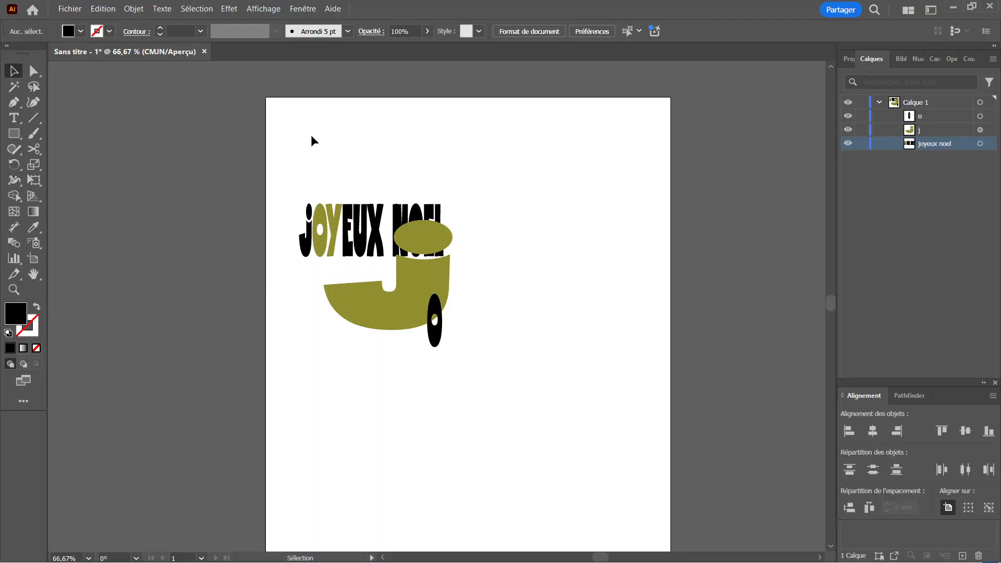
left_click(937, 116)
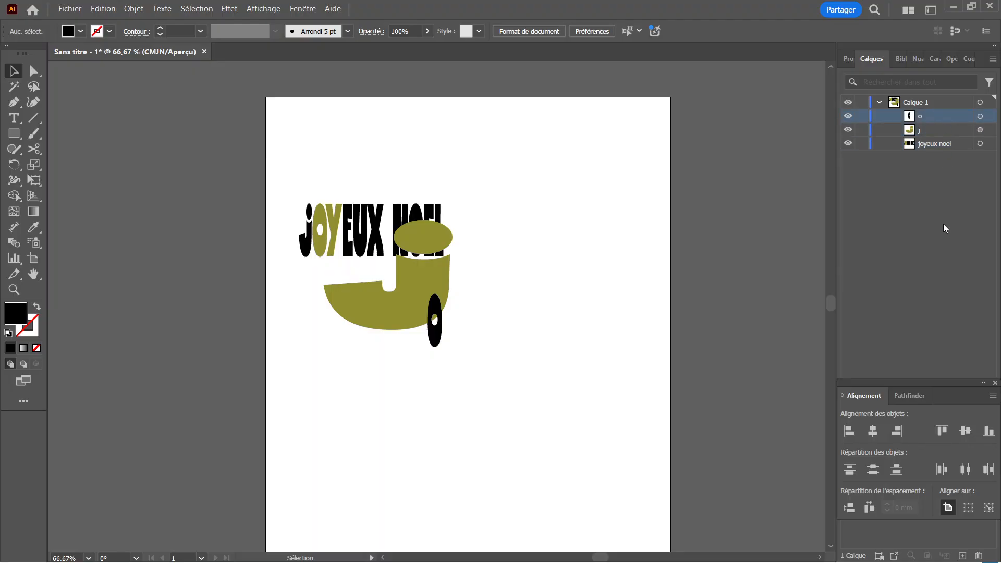
Move the olive "j" about 74 mm right and 45 mm up, clear of "joyeux noel", and shift the "o" slightly down and left
left_click_drag(413, 276, 555, 189)
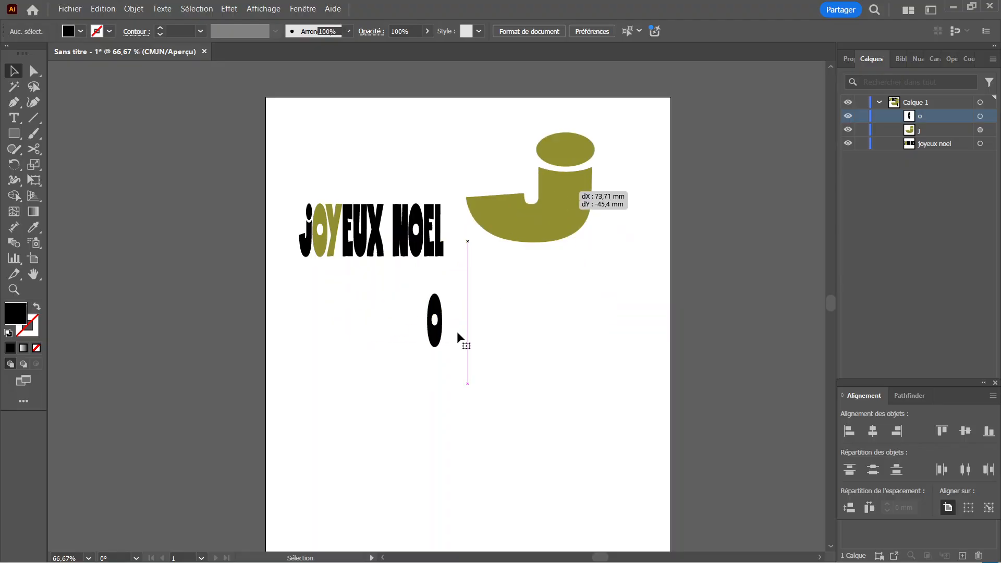
left_click_drag(433, 306, 408, 327)
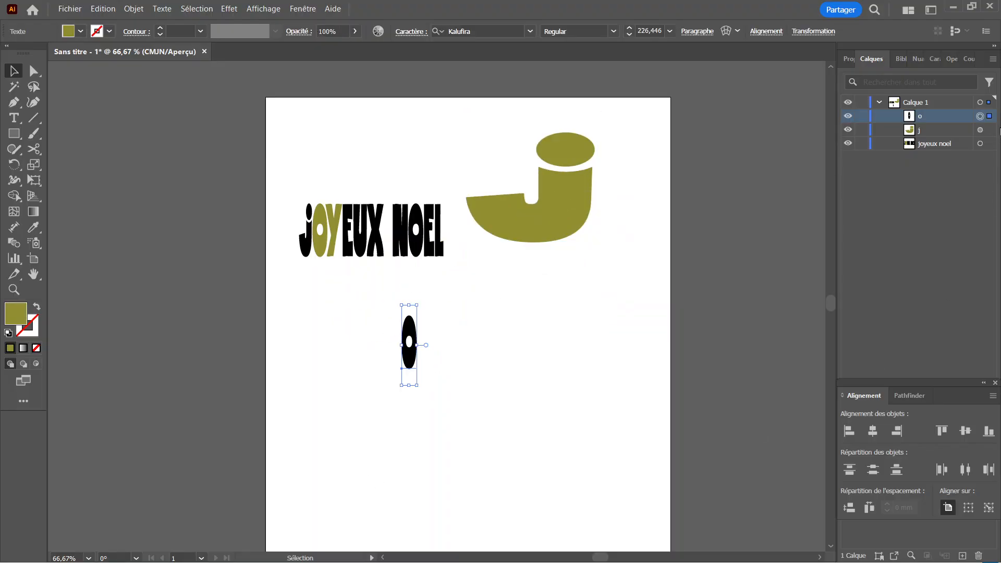
Select the separate "o" and "j" text objects in turn through their entries in the layer Calque 1
left_click(981, 116)
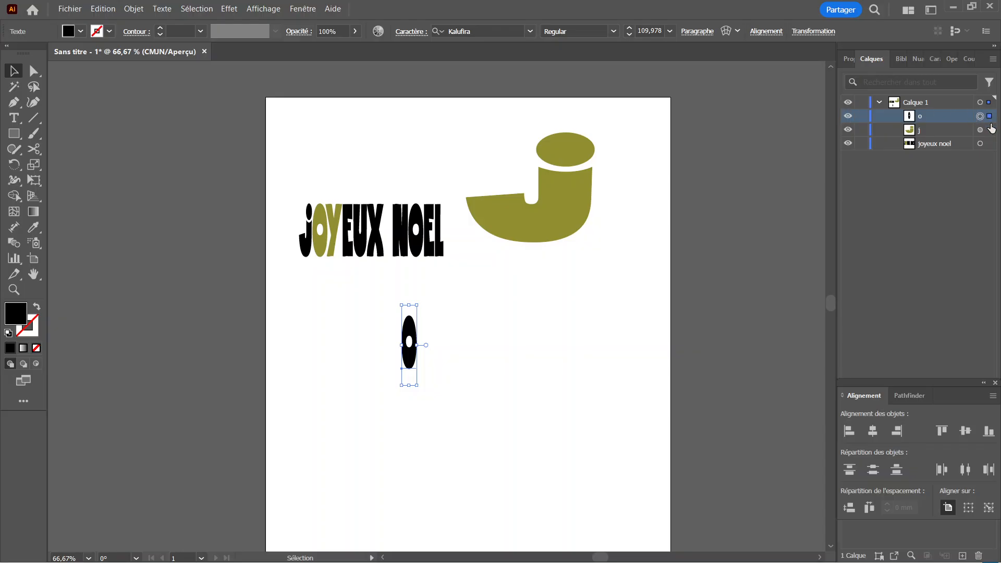
left_click(990, 135)
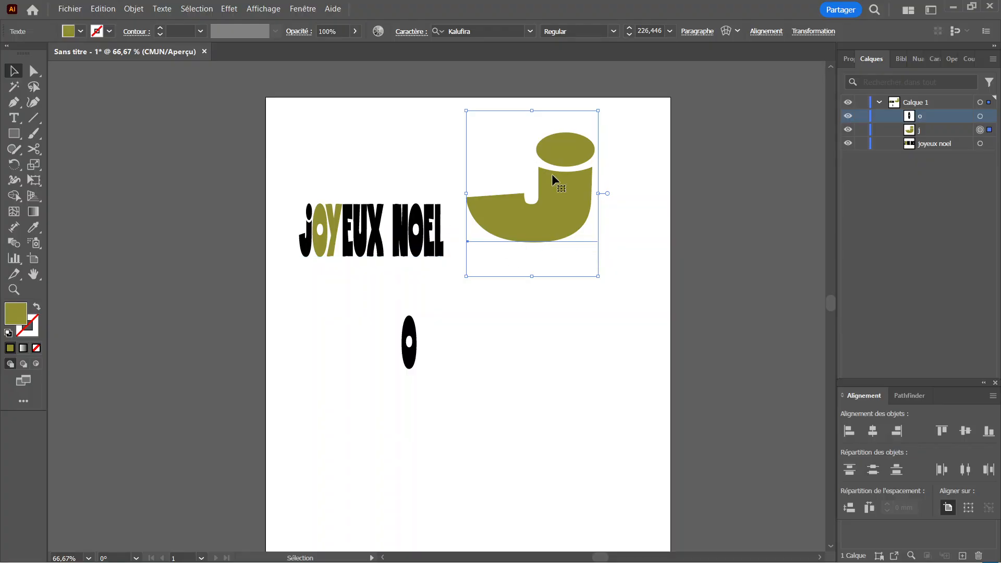
left_click(990, 118)
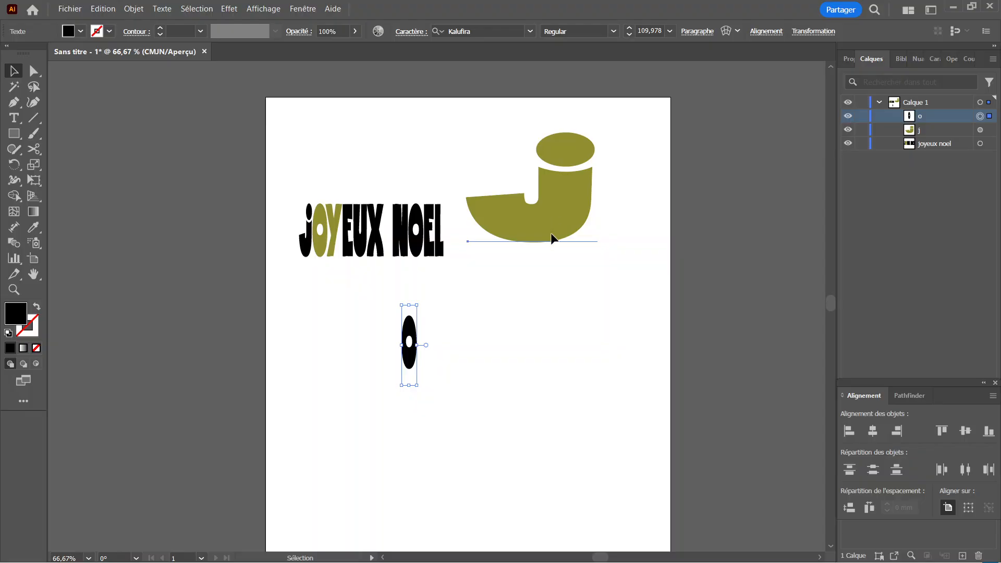
Move the olive "j" below "joyeux noel" and the separate "o" to the upper right part of the artboard
left_click_drag(551, 235, 534, 308)
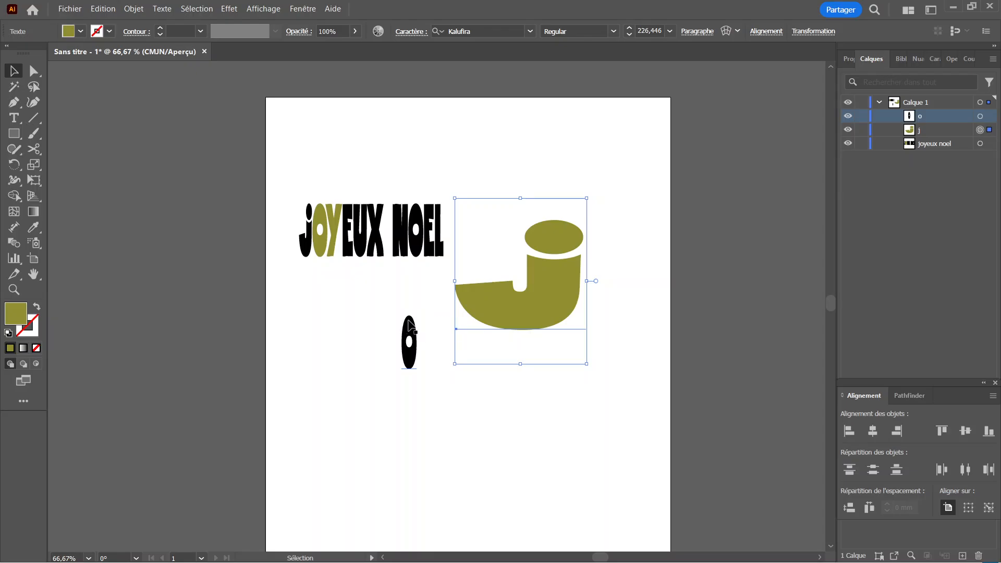
left_click_drag(411, 324, 381, 323)
left_click_drag(576, 289, 504, 406)
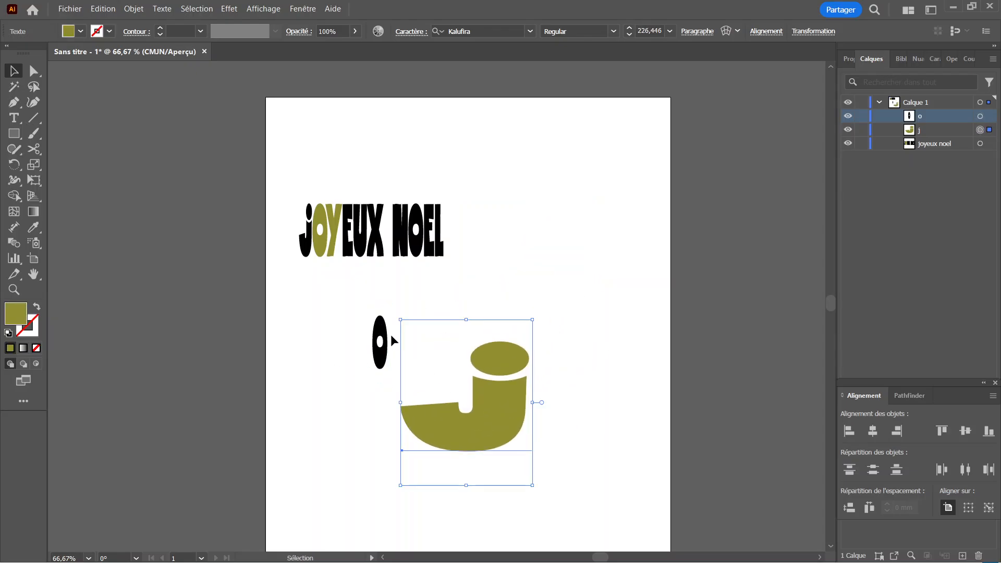
left_click_drag(383, 337, 580, 174)
left_click_drag(498, 369, 451, 371)
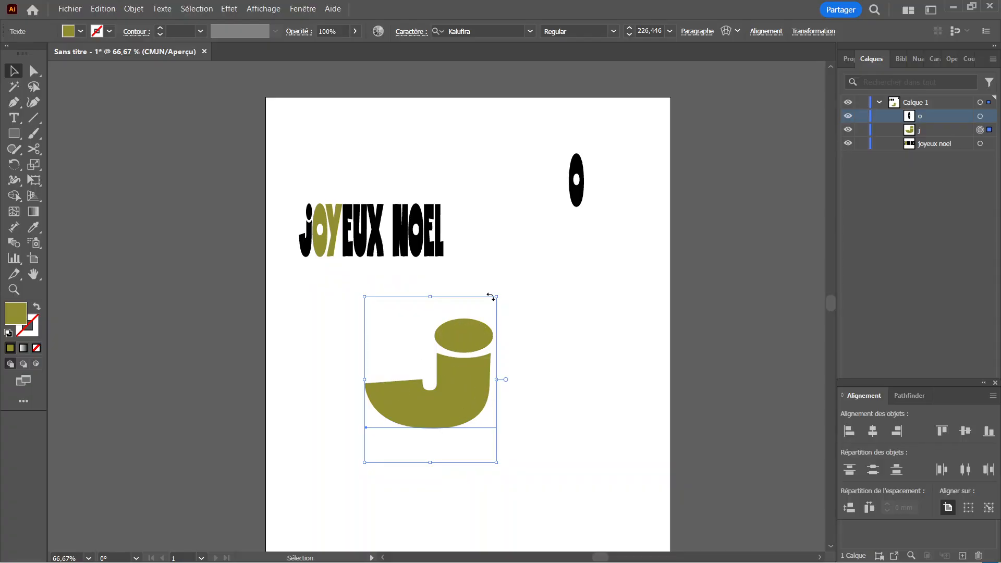
Scale the "j" down to about 198.88 pt and change its fill to a brighter olive yellow
left_click_drag(496, 296, 481, 317)
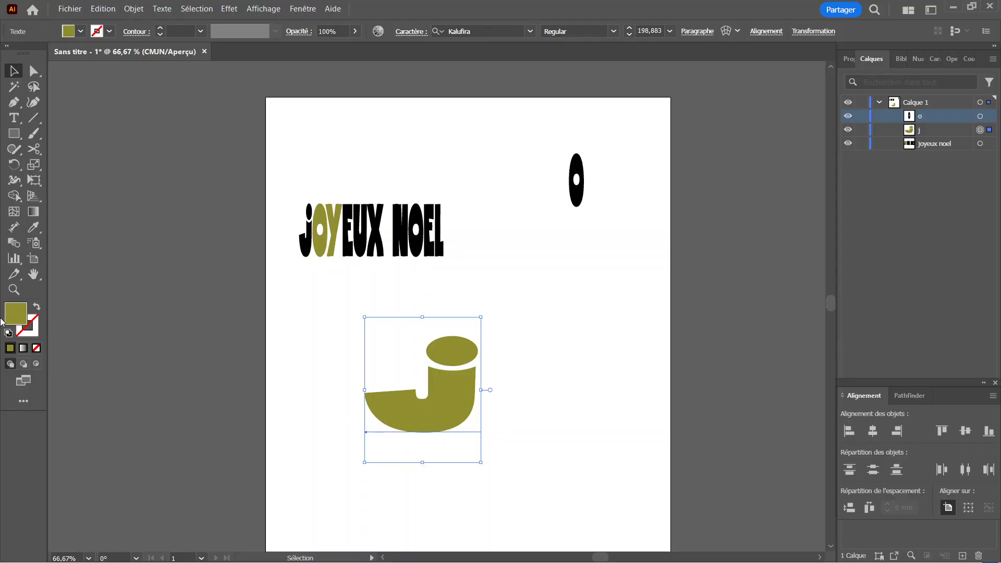
double_click(16, 313)
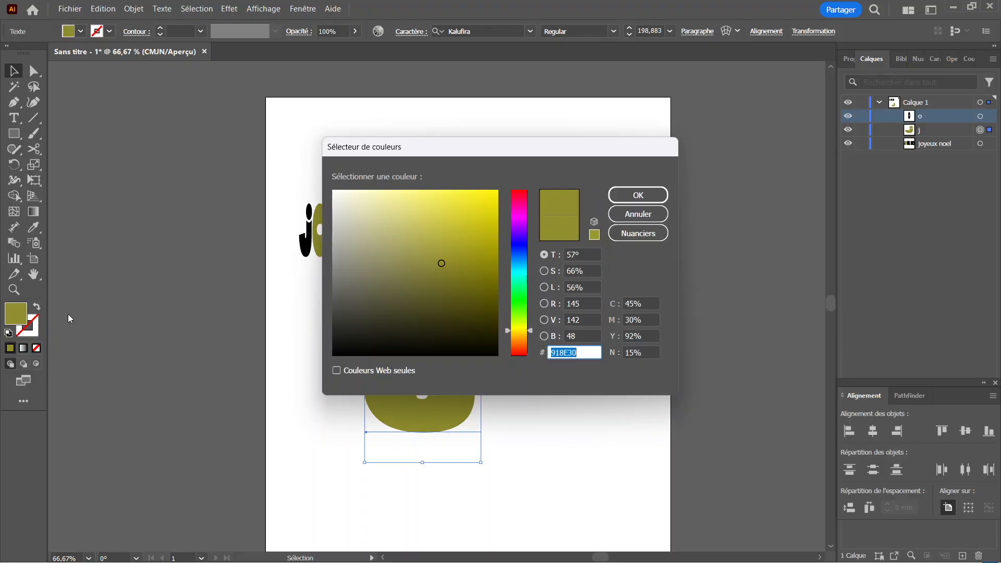
left_click(478, 237)
left_click(631, 196)
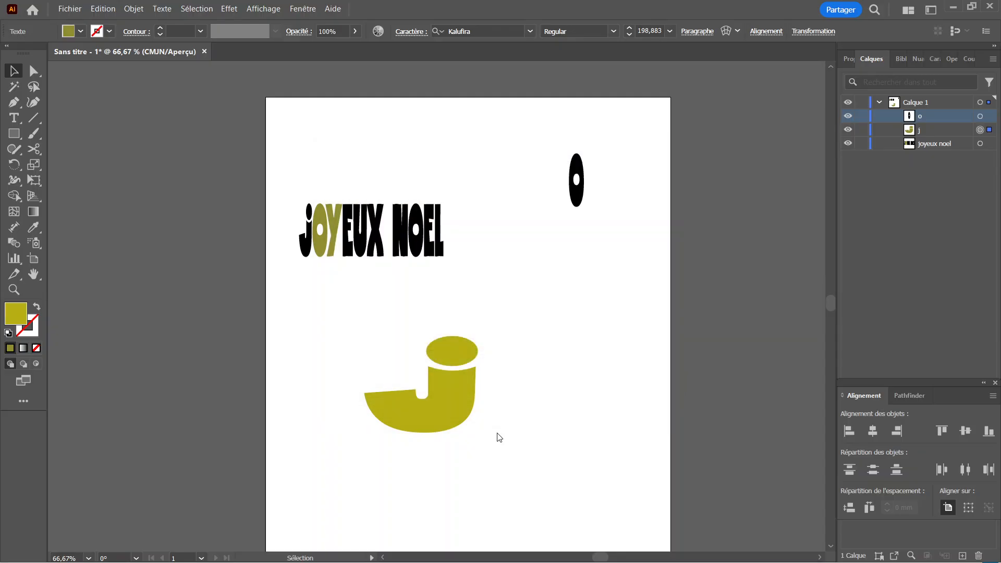
Add a dark outline to the "j" and raise its stroke weight to 12 pt
left_click(32, 323)
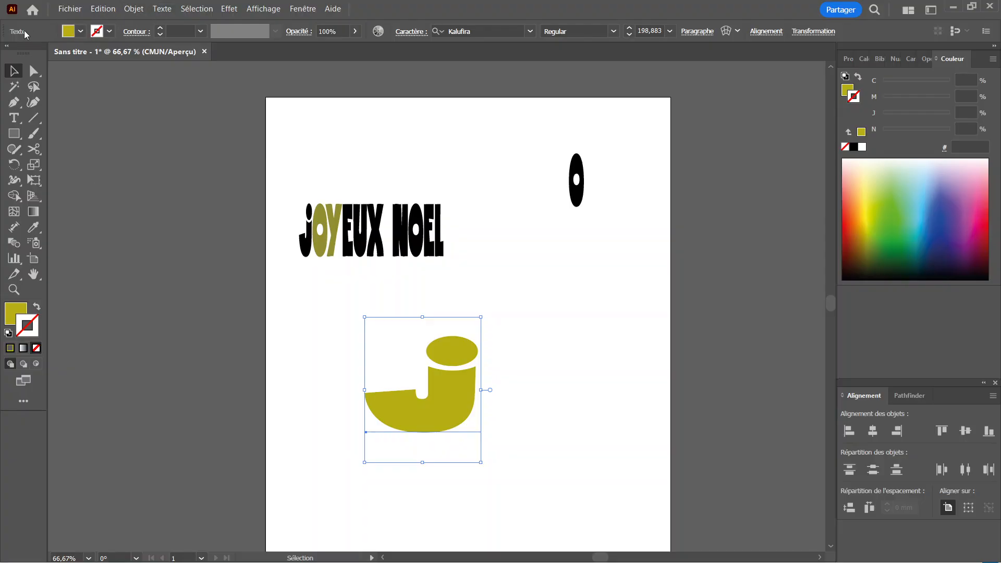
left_click(158, 30)
left_click(158, 29)
left_click(158, 29)
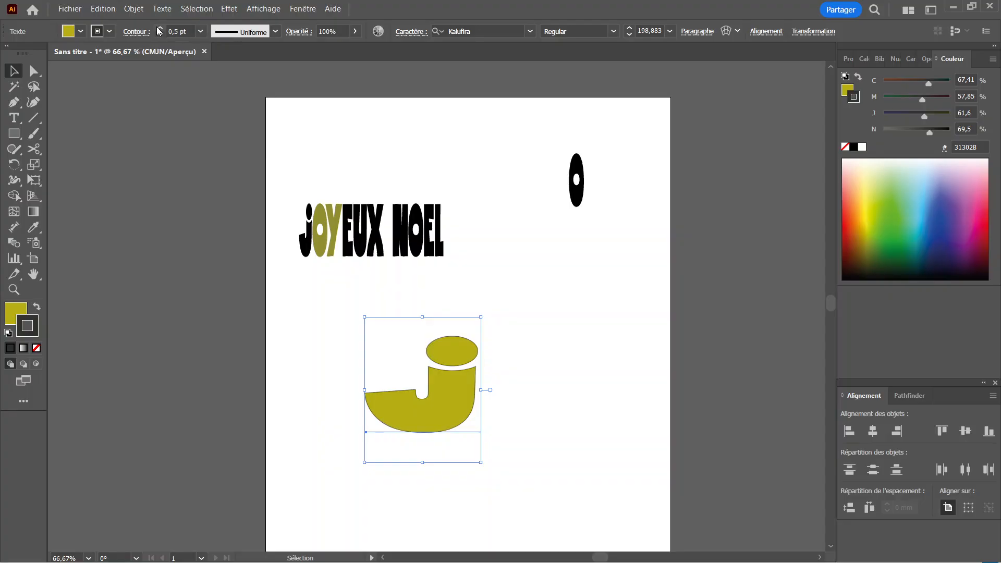
left_click(158, 30)
left_click(158, 29)
left_click(158, 29)
left_click(158, 29)
left_click(158, 29)
left_click(158, 29)
left_click(158, 29)
left_click(158, 29)
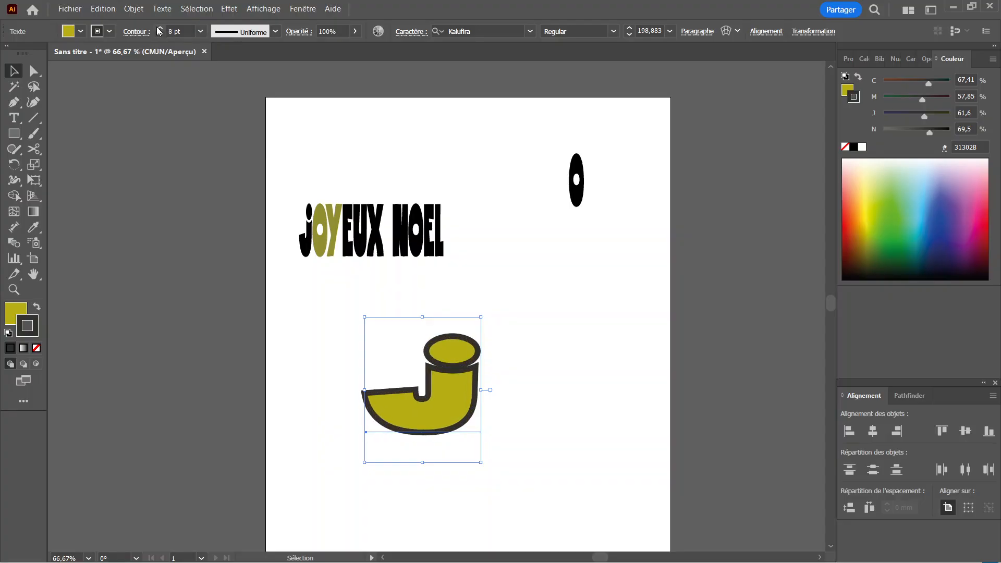
left_click(159, 29)
left_click(159, 29)
left_click(158, 29)
left_click(159, 29)
left_click(512, 292)
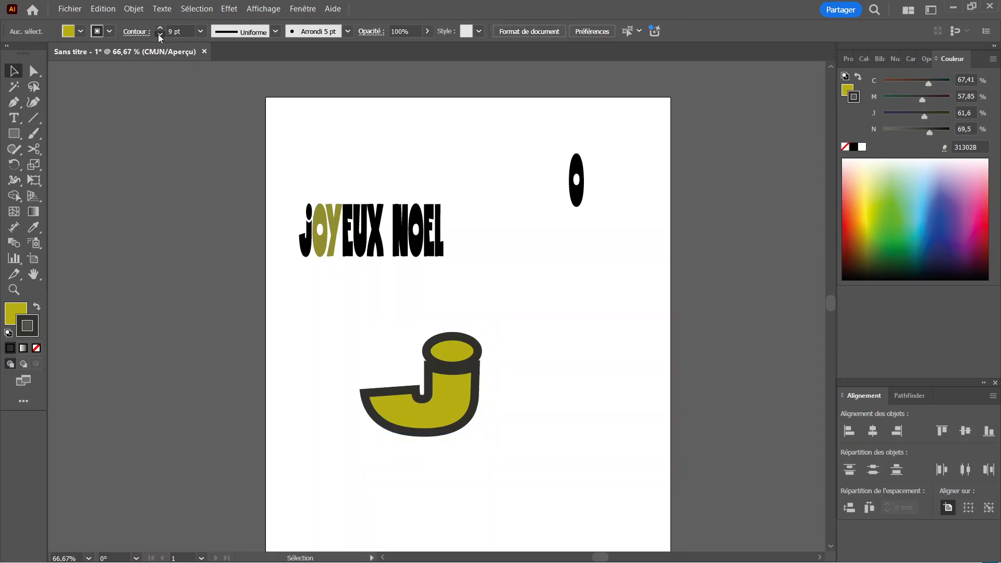
Try to set the outline colour to AF9838
double_click(32, 323)
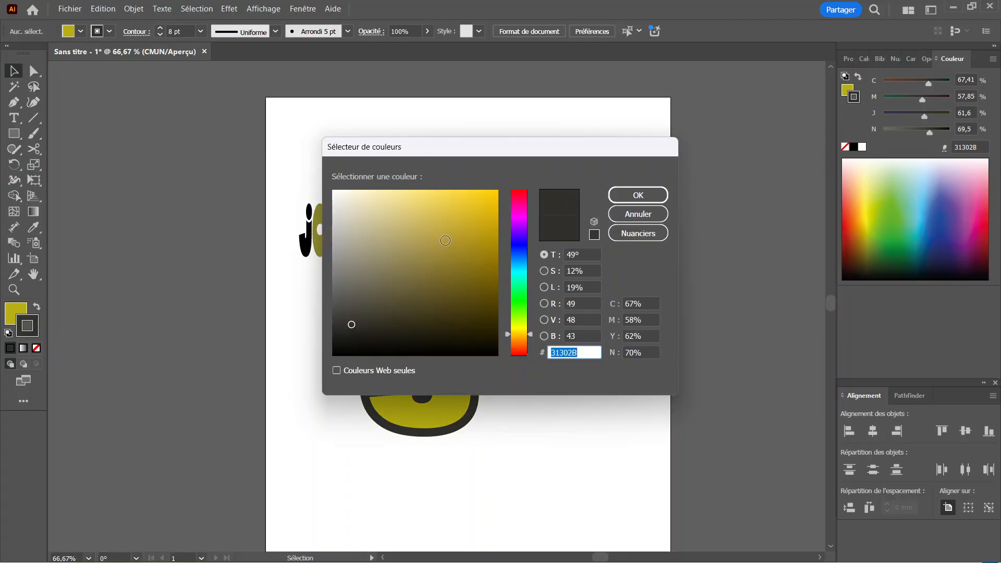
type("AF9838")
left_click(635, 195)
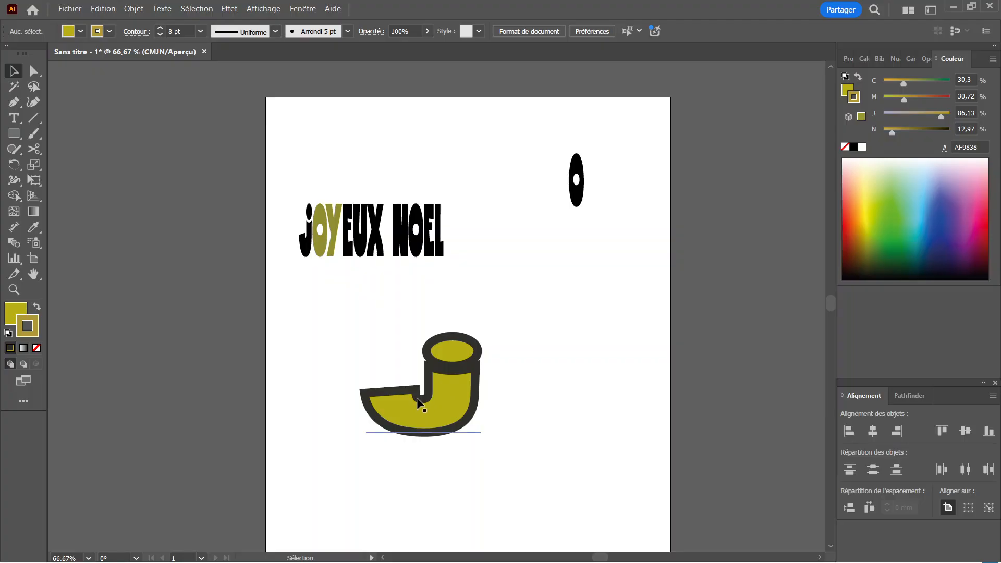
Select the "j" and set its outline colour to the yellow EAC734
left_click(408, 449)
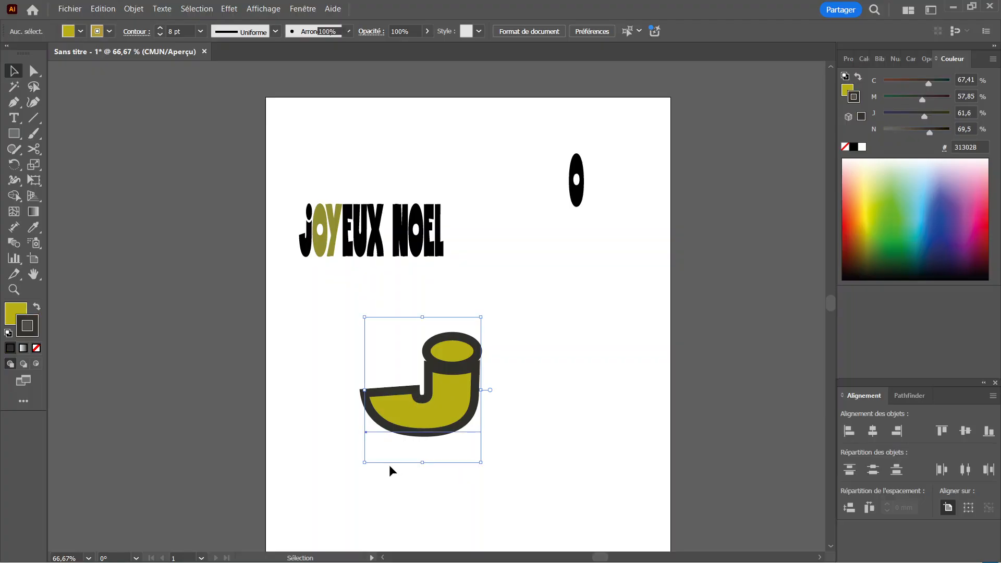
double_click(27, 326)
type("EAC734")
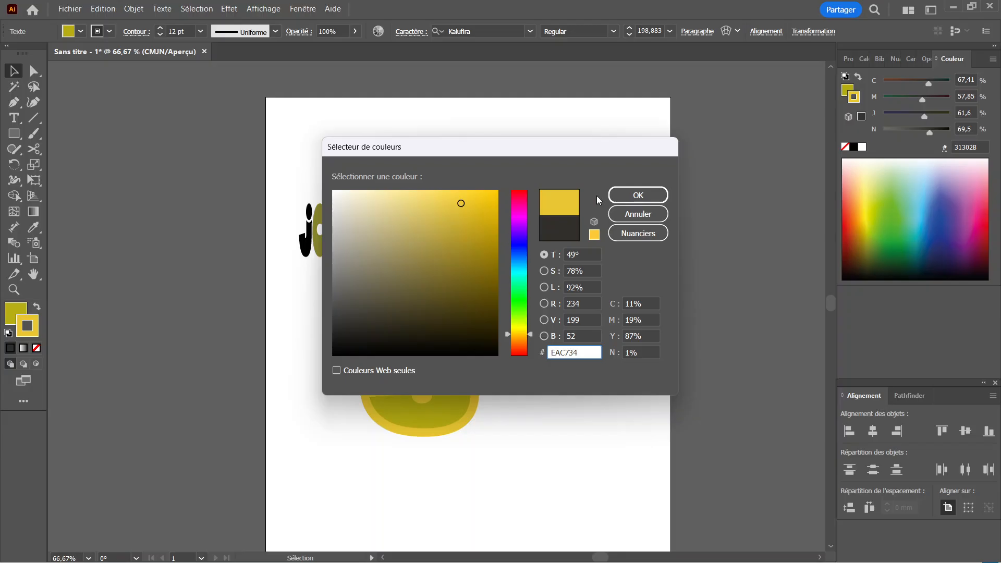
left_click(623, 196)
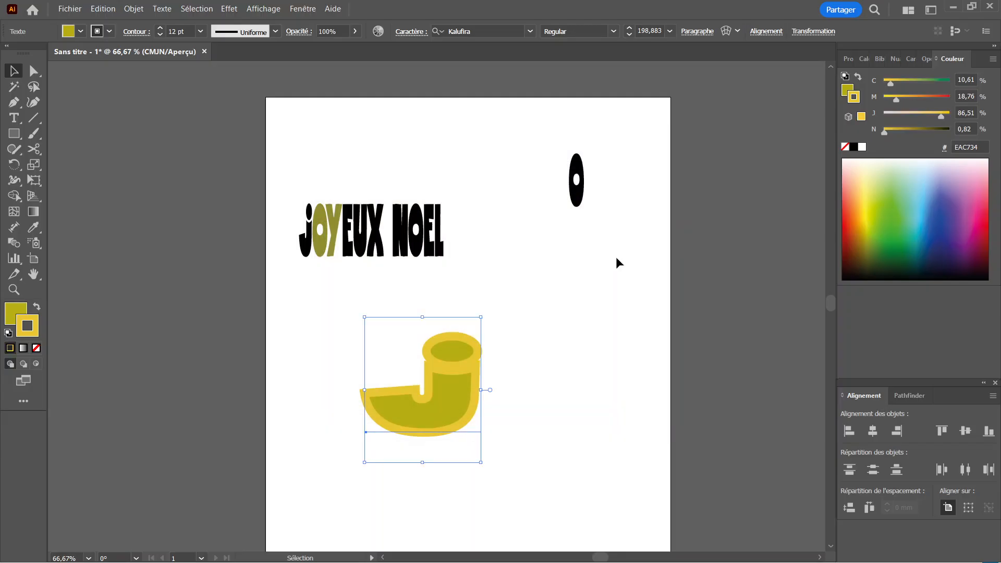
Reduce the yellow outline of the "j" to 5 pt
left_click(160, 38)
left_click(160, 38)
left_click(160, 38)
left_click(160, 38)
left_click(160, 38)
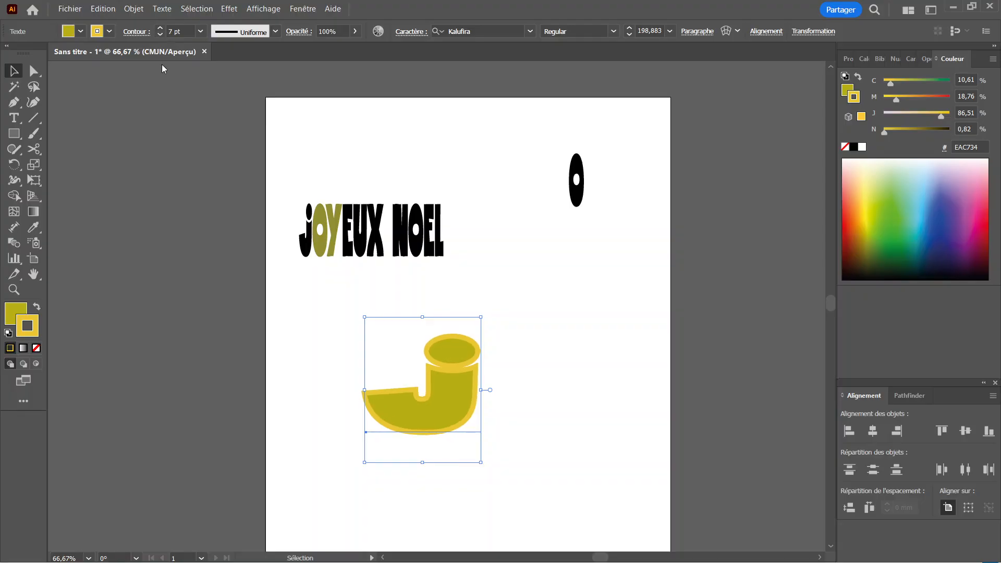
left_click(160, 37)
left_click(160, 36)
left_click(574, 296)
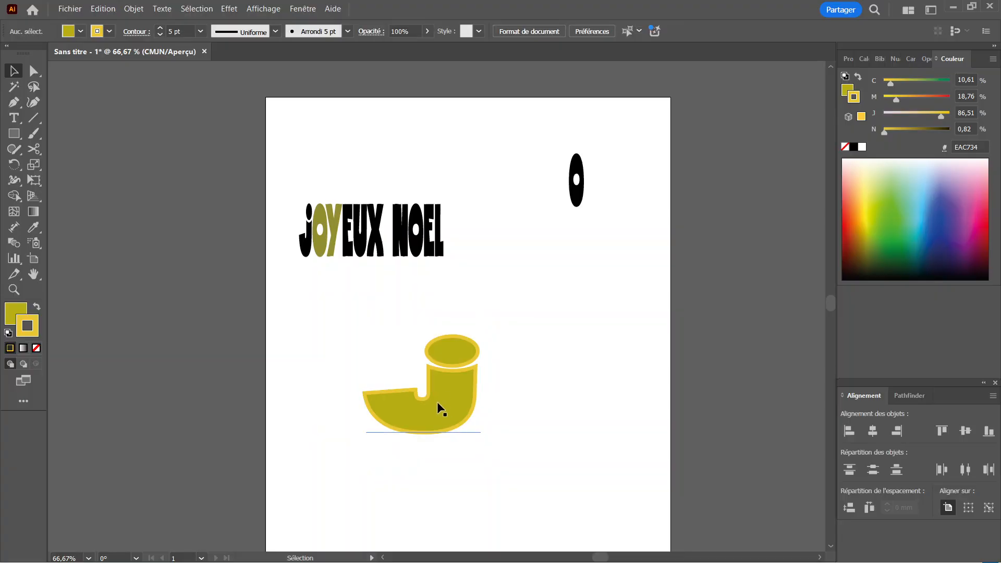
Bring the "j" and "o" side by side under "joyeux noel" and copy the "j" formatting onto the "o" with the Eyedropper
left_click_drag(448, 388, 400, 340)
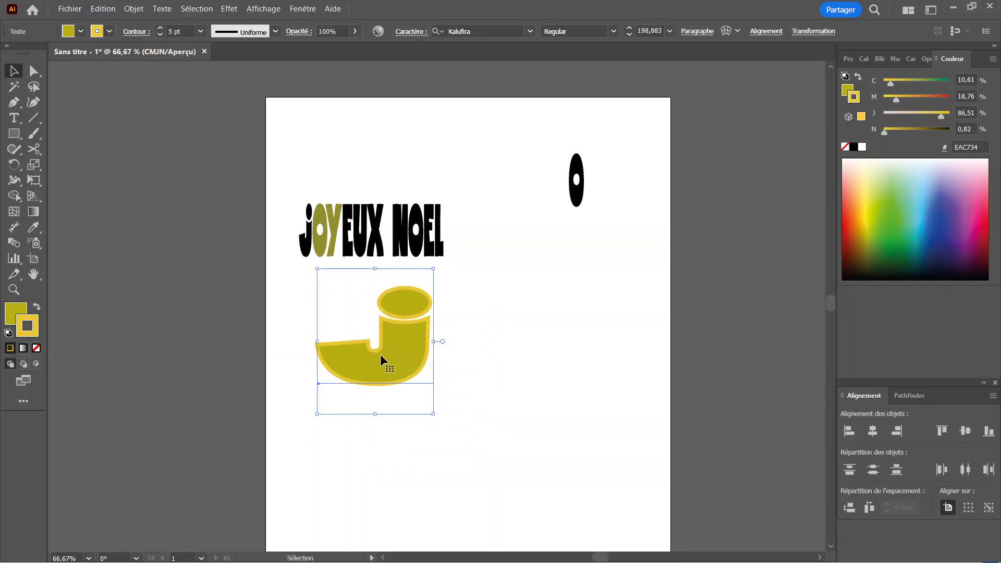
left_click_drag(576, 183, 488, 332)
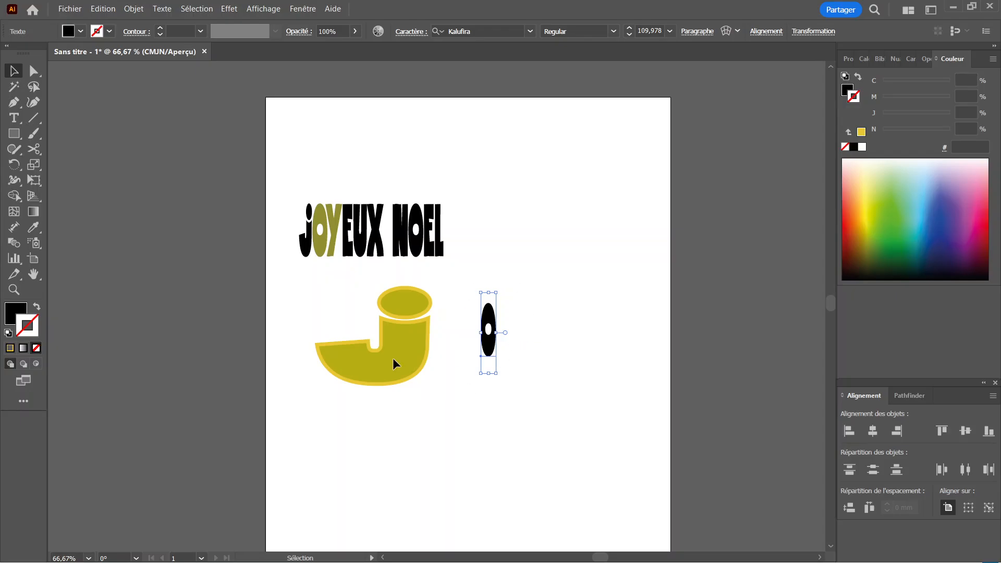
left_click(34, 227)
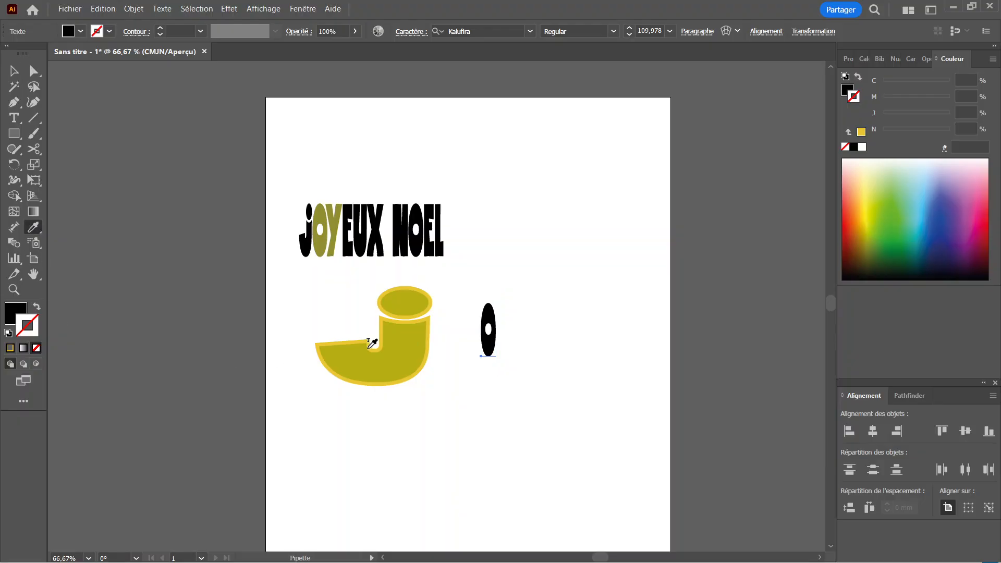
left_click(409, 335)
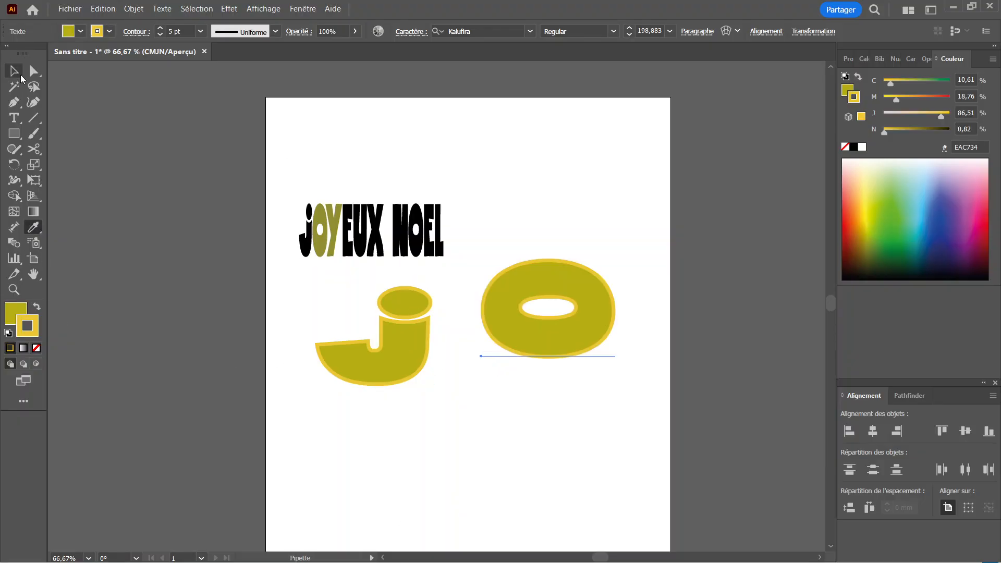
left_click(21, 77)
left_click_drag(562, 339, 518, 368)
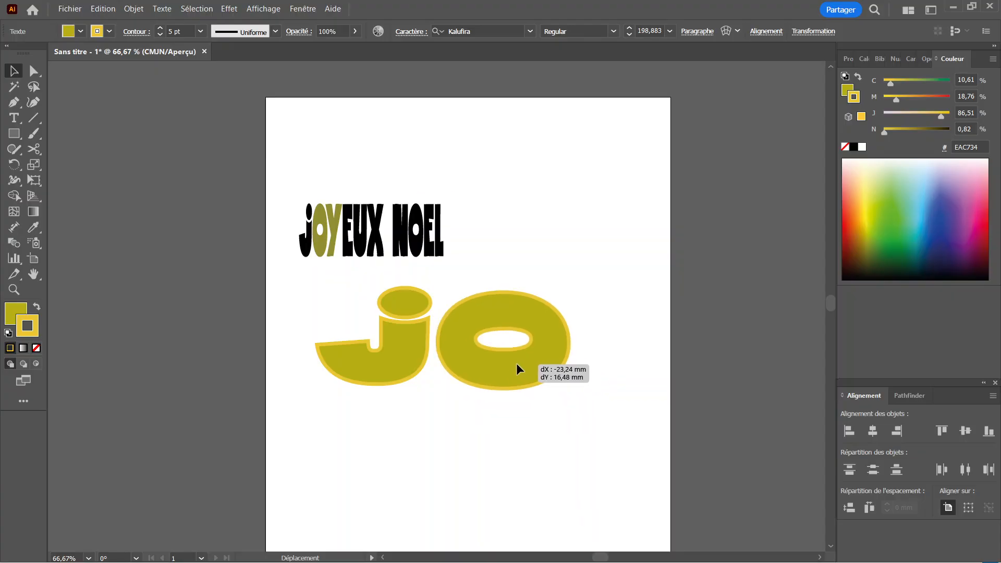
Move the letters apart, with the "o" right of and above "joyeux noel" and the "j" below the text
mouse_move(540, 559)
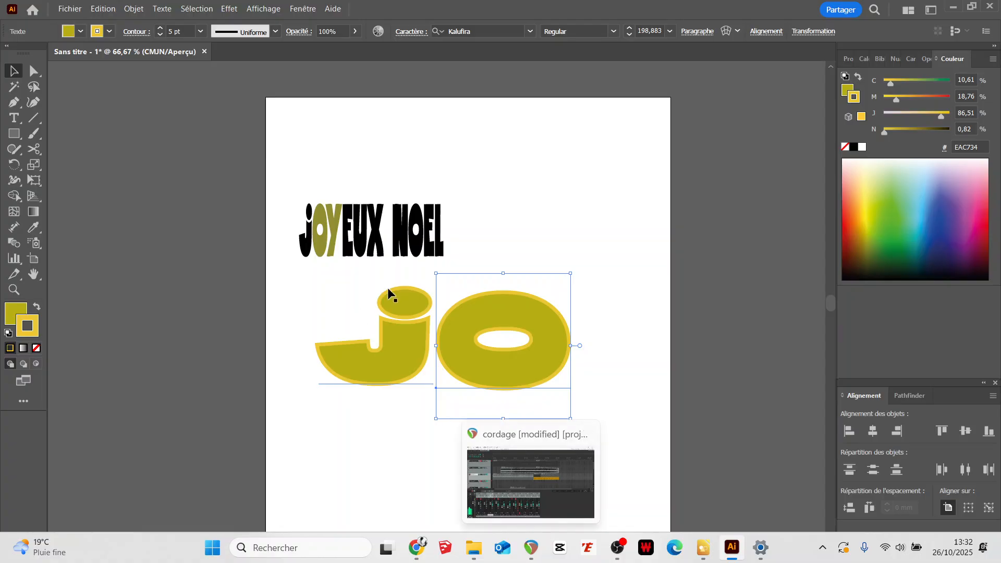
left_click_drag(530, 318, 588, 207)
left_click_drag(414, 349, 569, 382)
left_click_drag(599, 214, 576, 171)
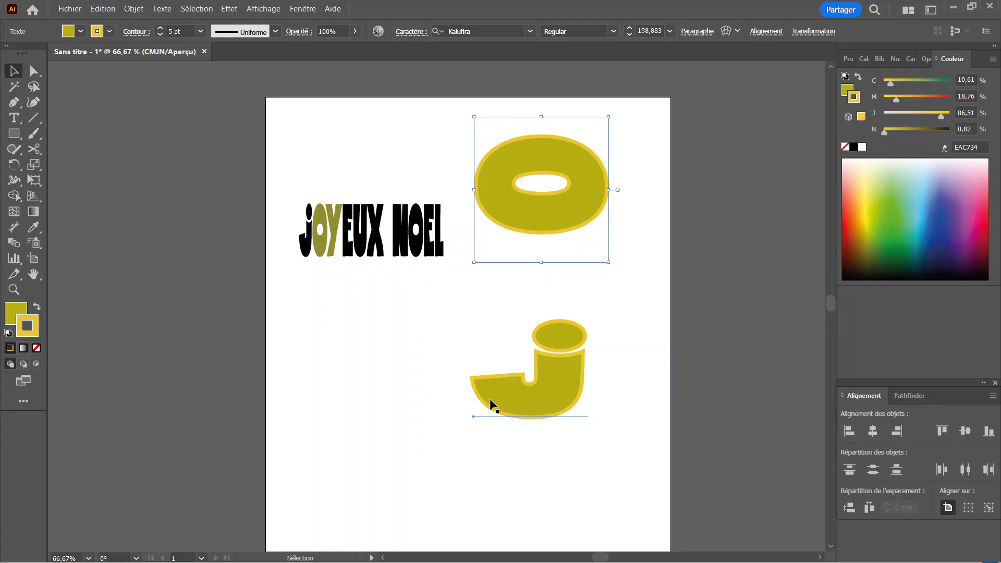
left_click_drag(492, 405, 351, 390)
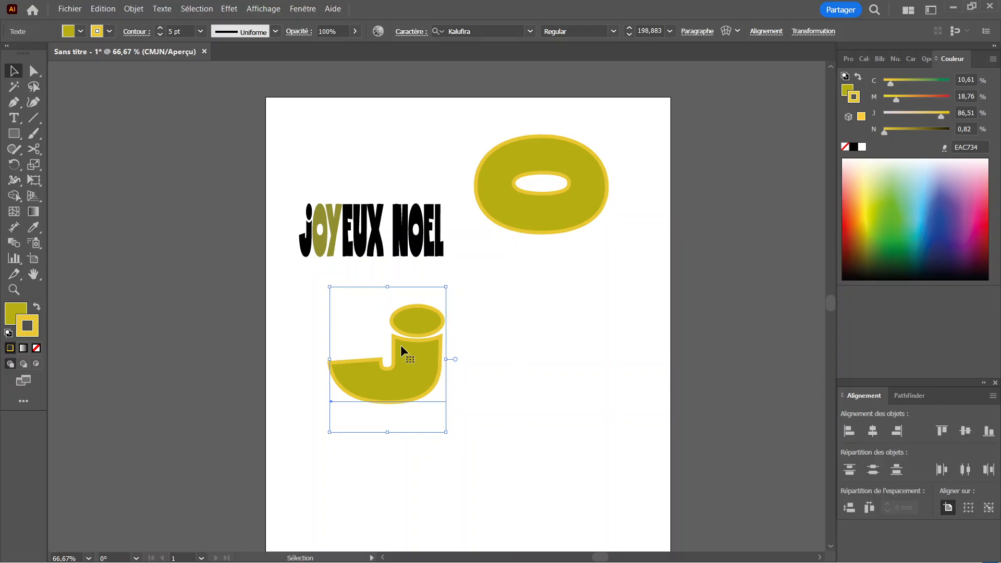
Open the "j" for text editing, select its character, and leave text editing without changing it
key("t")
left_click(403, 360)
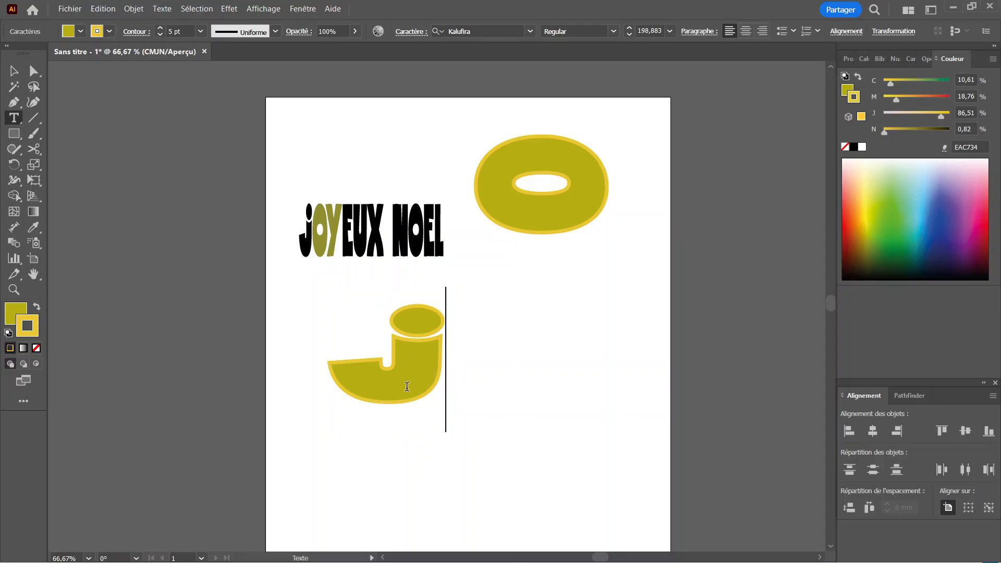
left_click(16, 69)
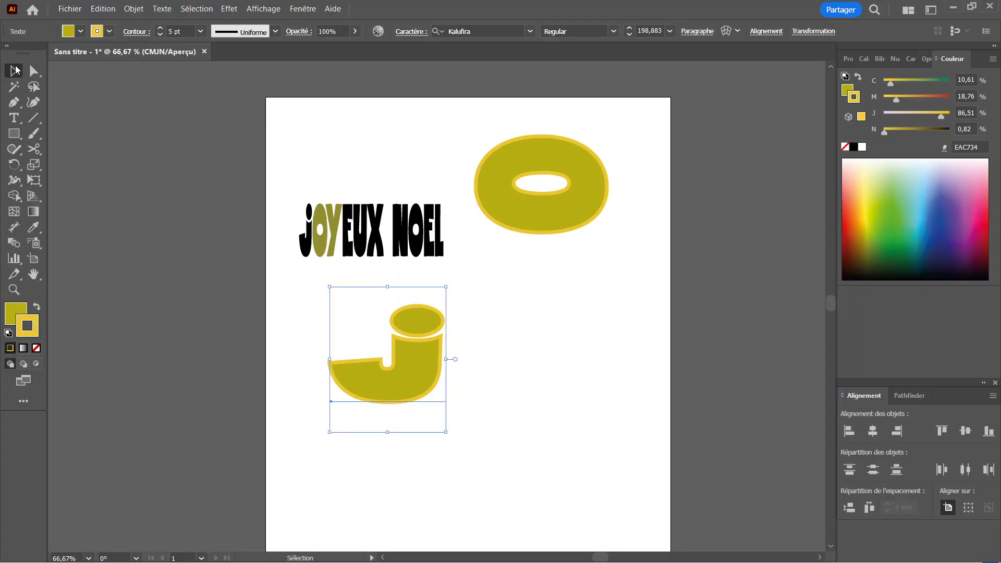
double_click(411, 379)
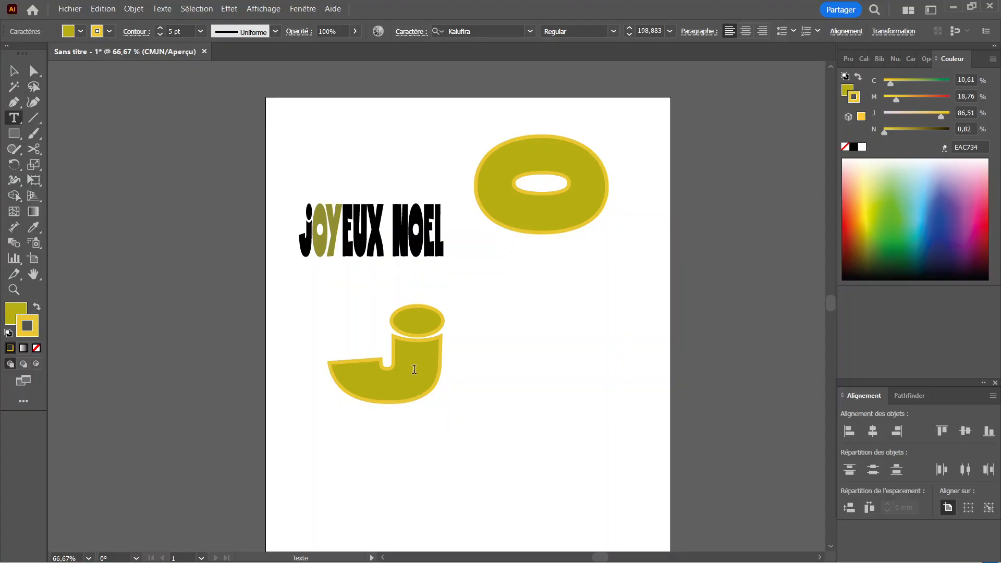
key("ctrl+a")
left_click(399, 356)
left_click_drag(452, 332, 333, 350)
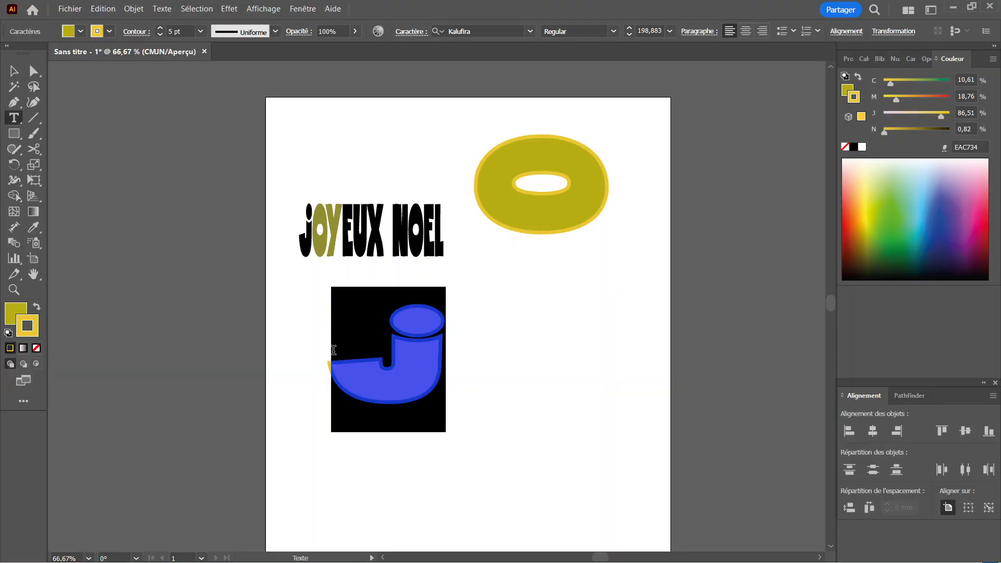
left_click(14, 70)
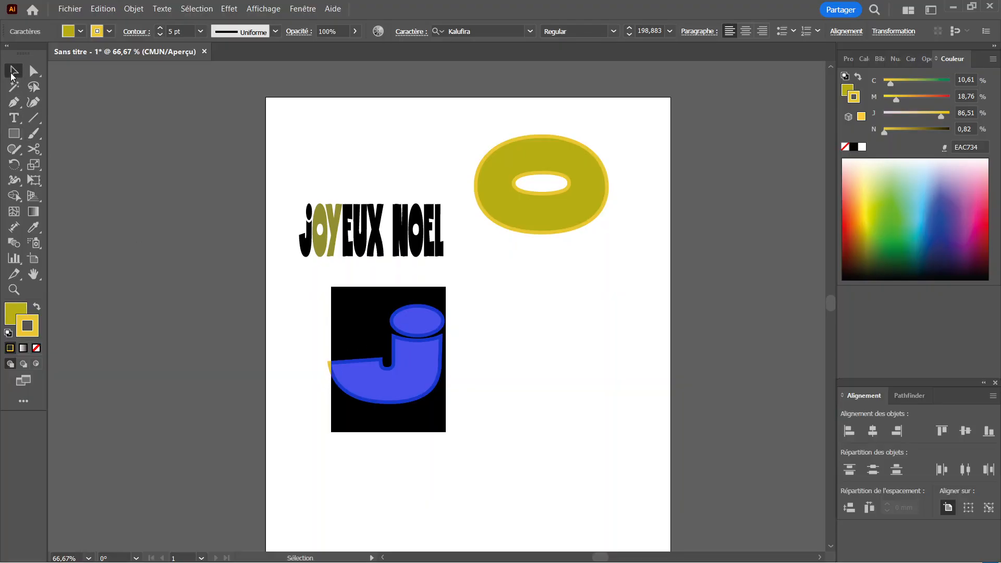
left_click(514, 328)
Shift the "j" slightly below "joyeux noel" and enlarge it to about 208.08 pt
left_click_drag(436, 364, 406, 349)
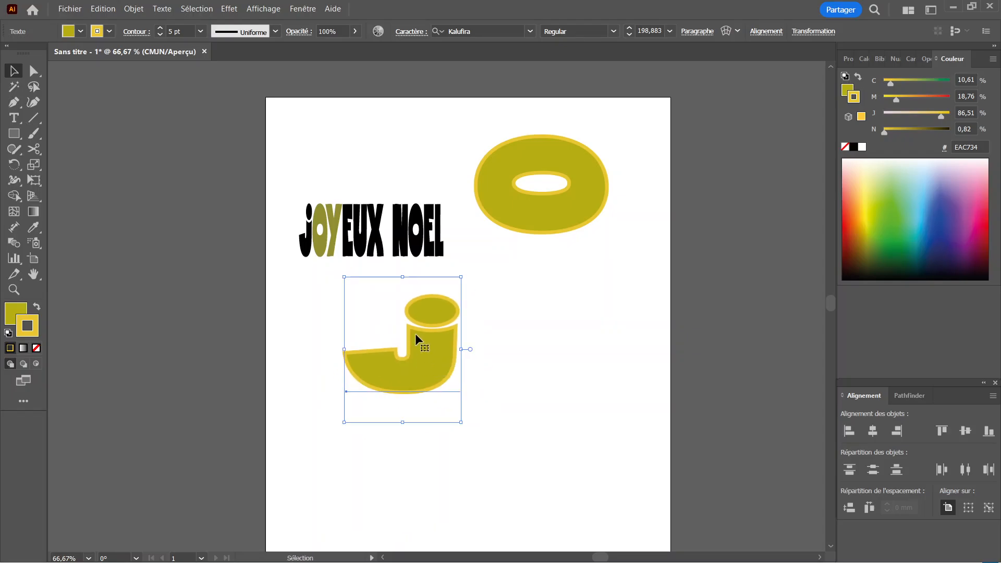
left_click_drag(379, 391, 379, 392)
mouse_move(460, 278)
left_mouse_down()
mouse_move(480, 266)
mouse_move(359, 401)
mouse_move(427, 441)
mouse_move(466, 267)
mouse_move(461, 289)
left_mouse_up()
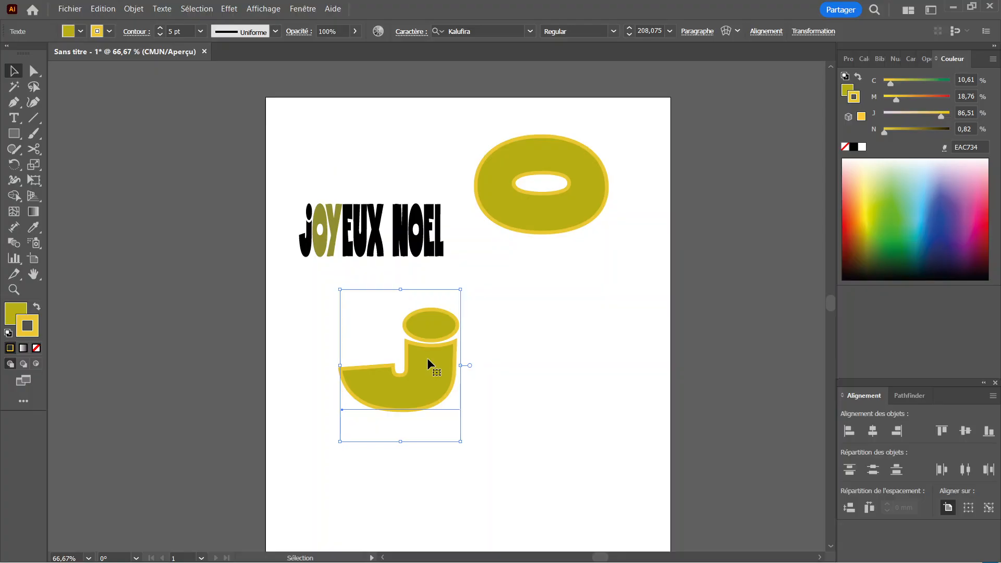
Convert the large "j" text below "joyeux noel" to vector outlines and shift the shape slightly to the right
right_click(427, 358)
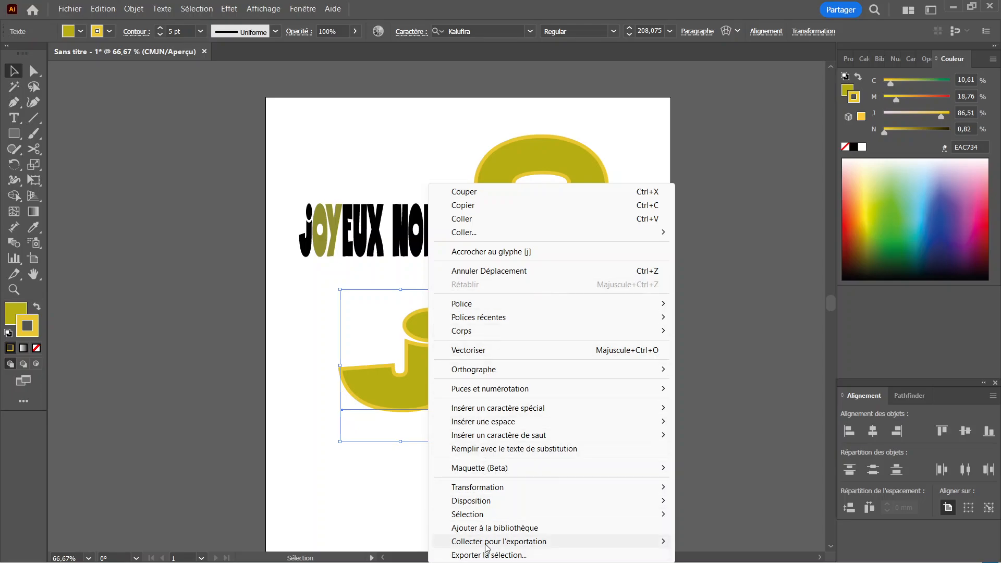
left_click(535, 349)
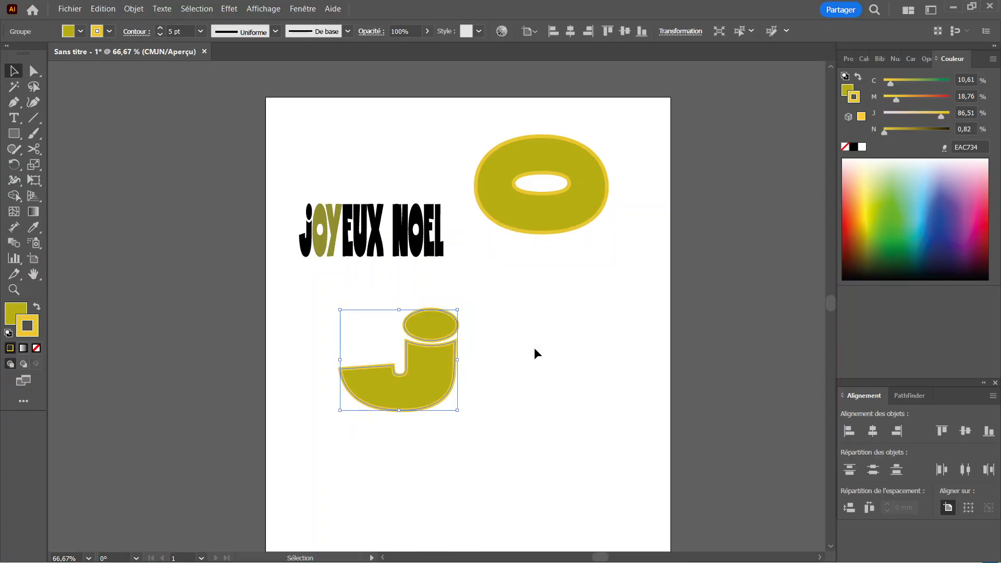
left_click(528, 350)
left_click(434, 353)
left_click_drag(436, 381, 469, 387)
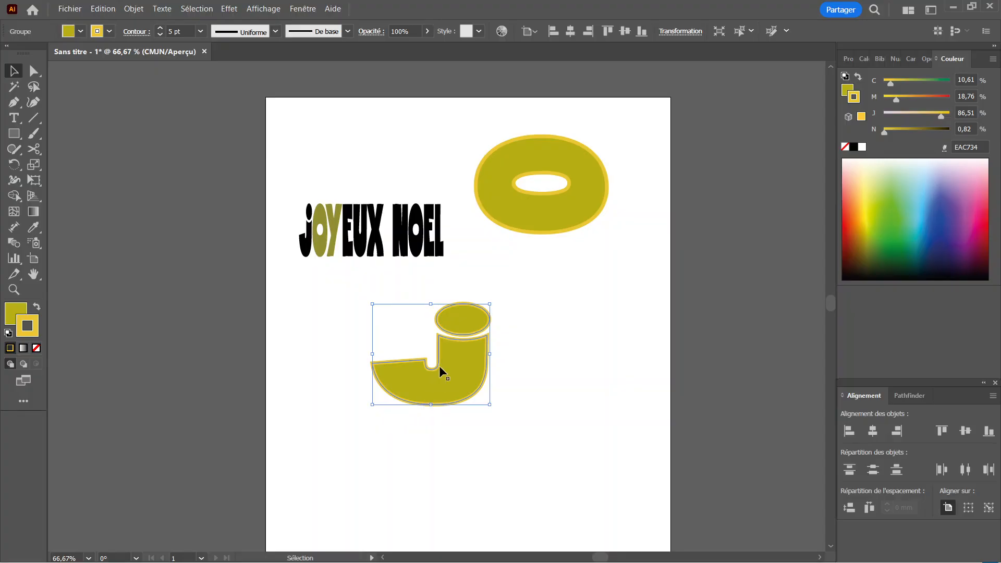
Isolate the outlined "j" group, check how its shapes select, and leave isolation without editing it
double_click(455, 323)
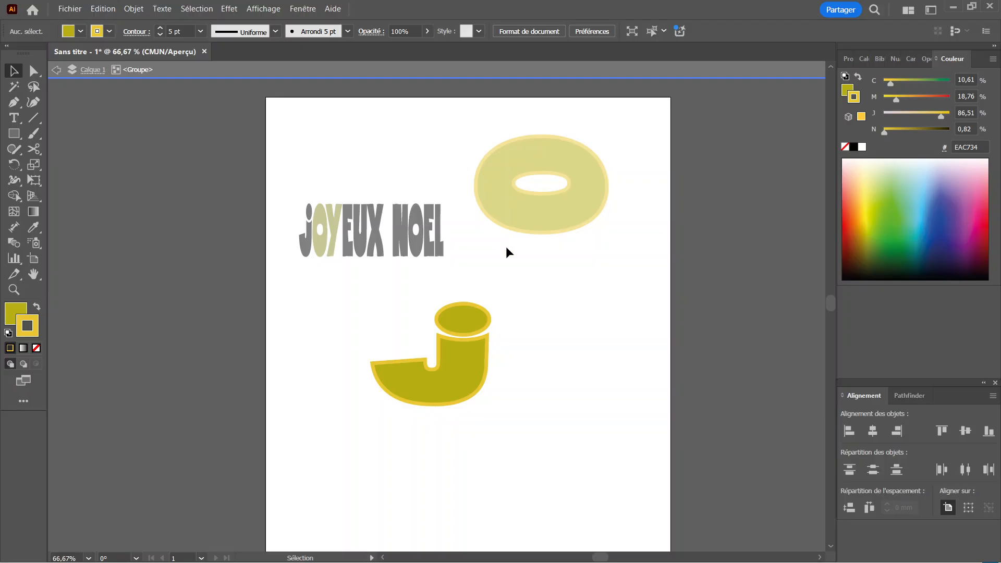
left_click(468, 346)
left_click(549, 339)
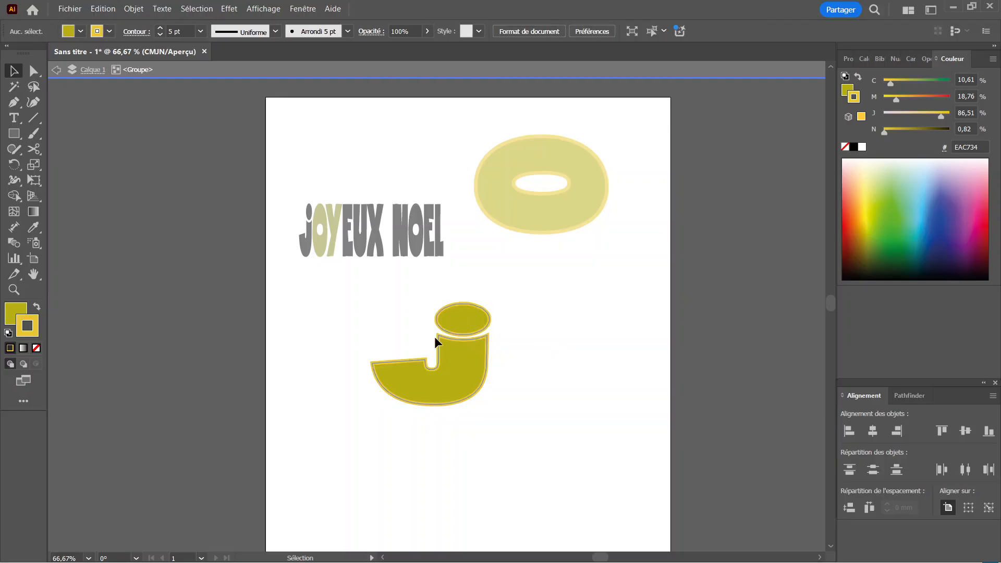
double_click(646, 308)
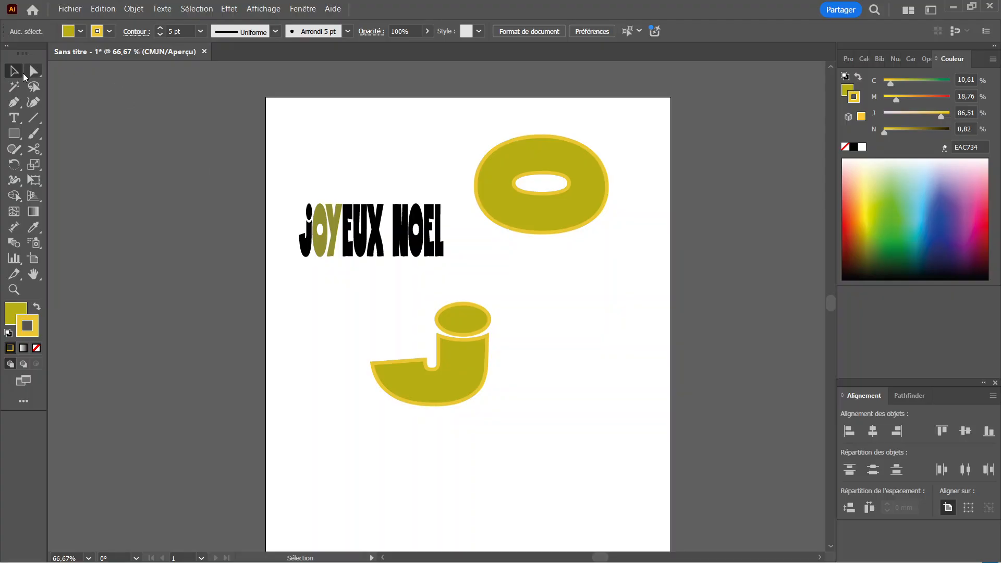
Ungroup the outlined "j" and select its compound path
left_click(447, 321)
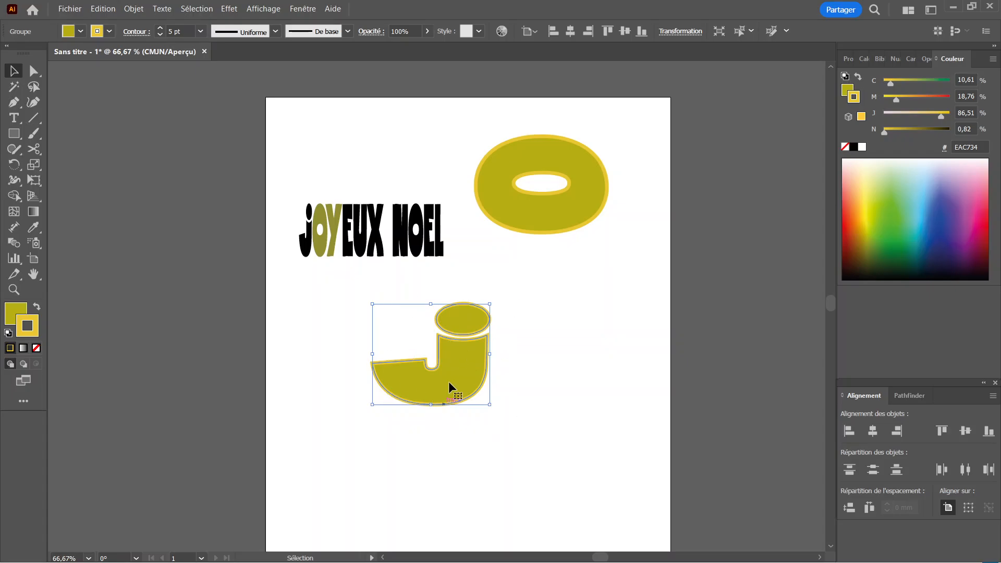
left_click(479, 302)
left_click(462, 310)
right_click(448, 344)
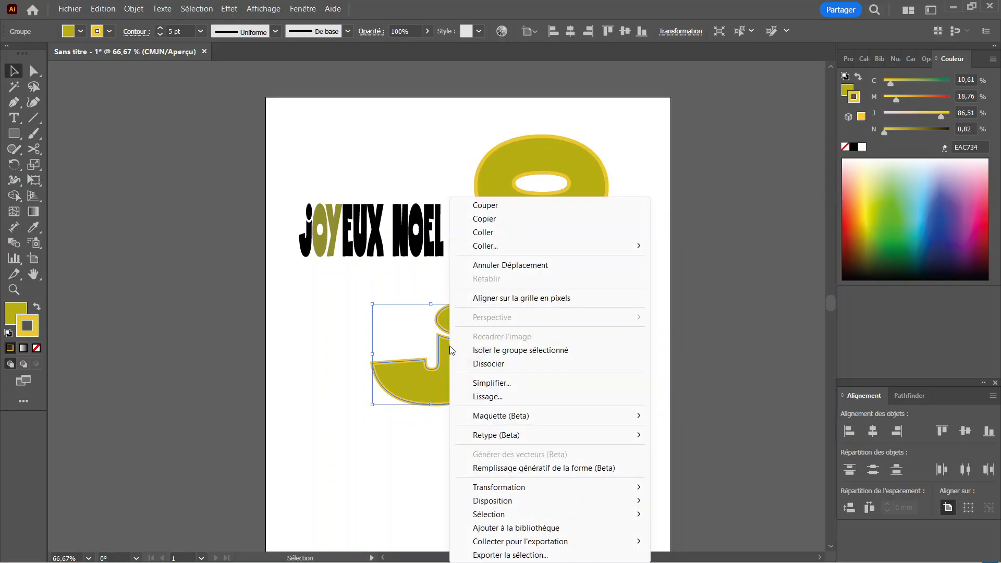
left_click(486, 364)
left_click(412, 436)
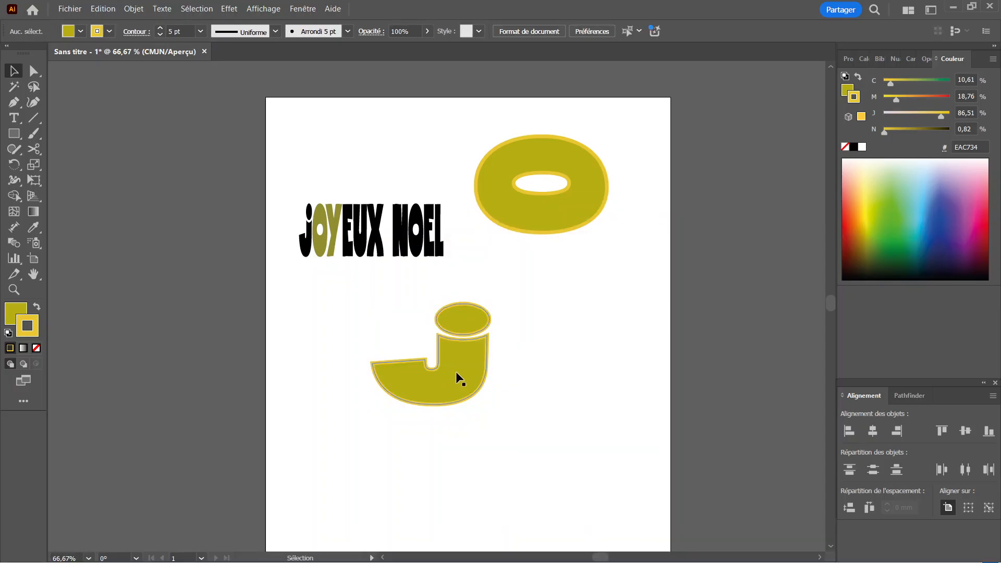
left_click(455, 371)
right_click(476, 318)
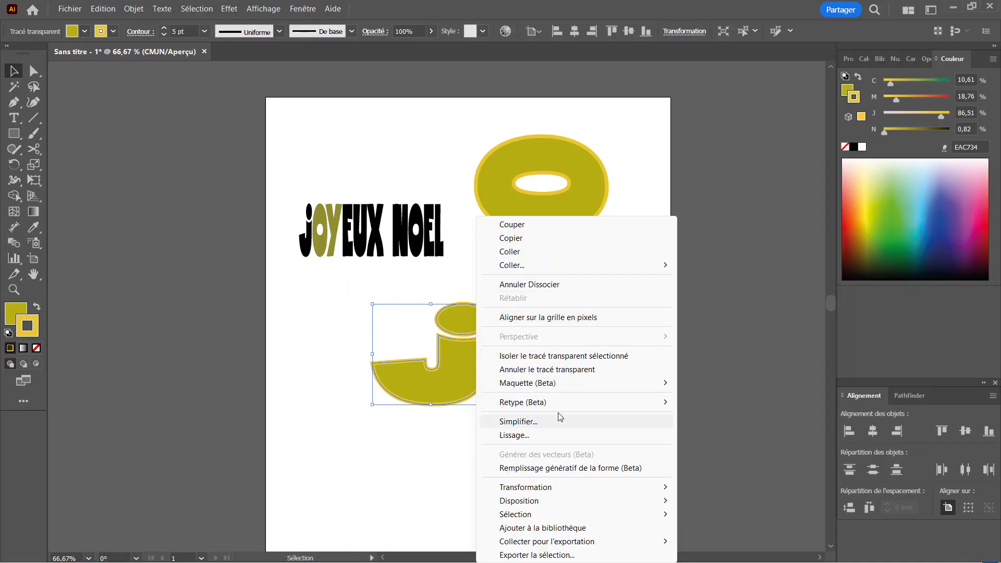
left_click(418, 439)
Isolate the "j" compound path, move its body away from the dot, and undo back to before the ungrouping
double_click(452, 379)
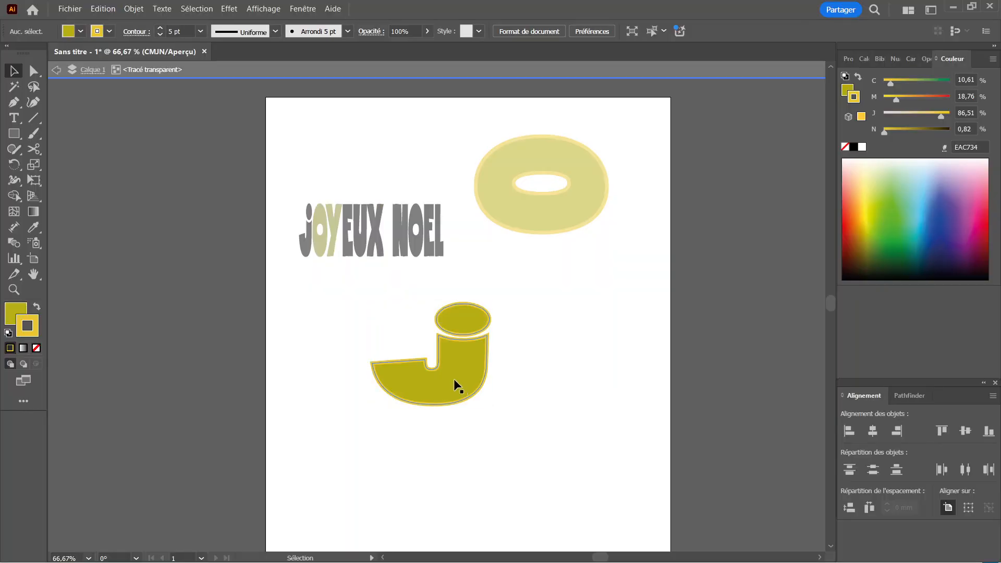
left_click_drag(453, 380, 418, 414)
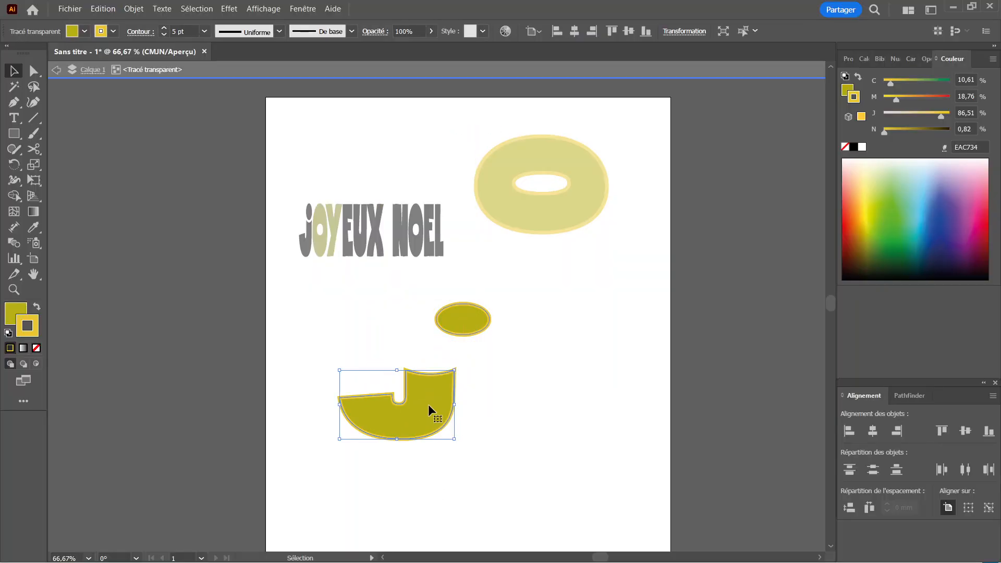
key("ctrl+z")
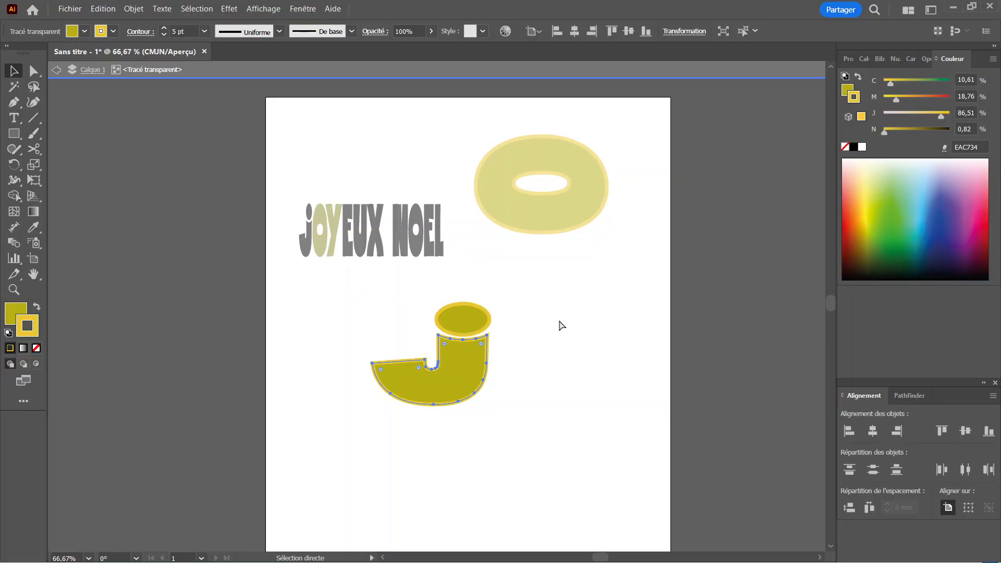
left_click(559, 325)
key("ctrl+z")
key("ctrl+z")
left_click(557, 320)
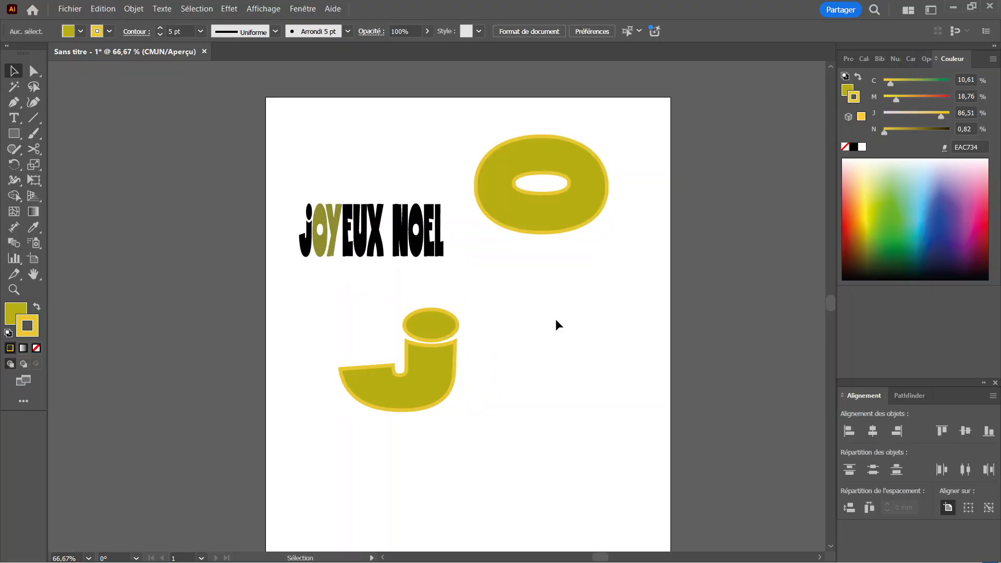
Move the outlined "j" up and right, isolate its compound path, pull the dot away from the body, and undo the changes
left_click_drag(549, 296, 342, 412)
left_click_drag(430, 403, 484, 347)
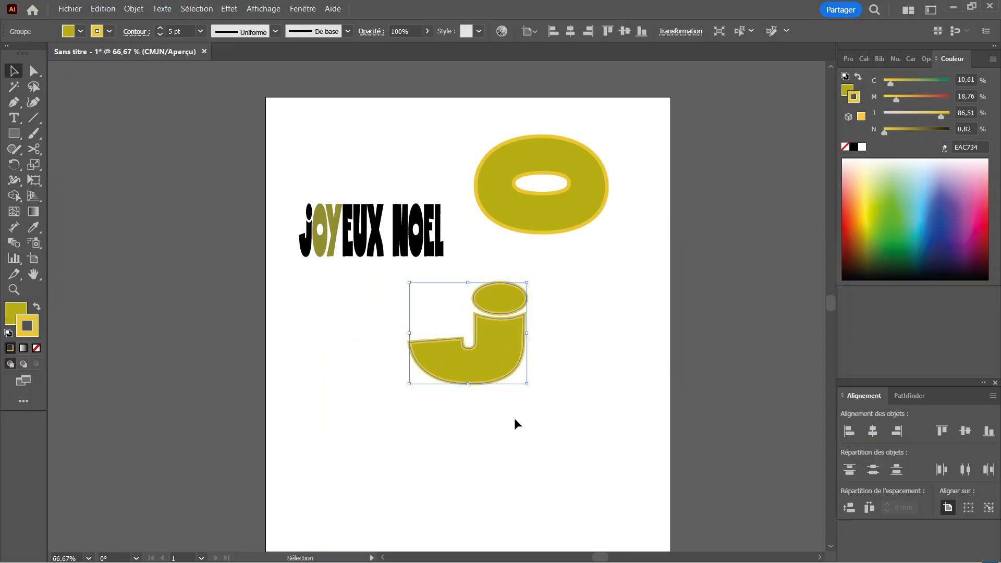
double_click(493, 291)
left_click(493, 293)
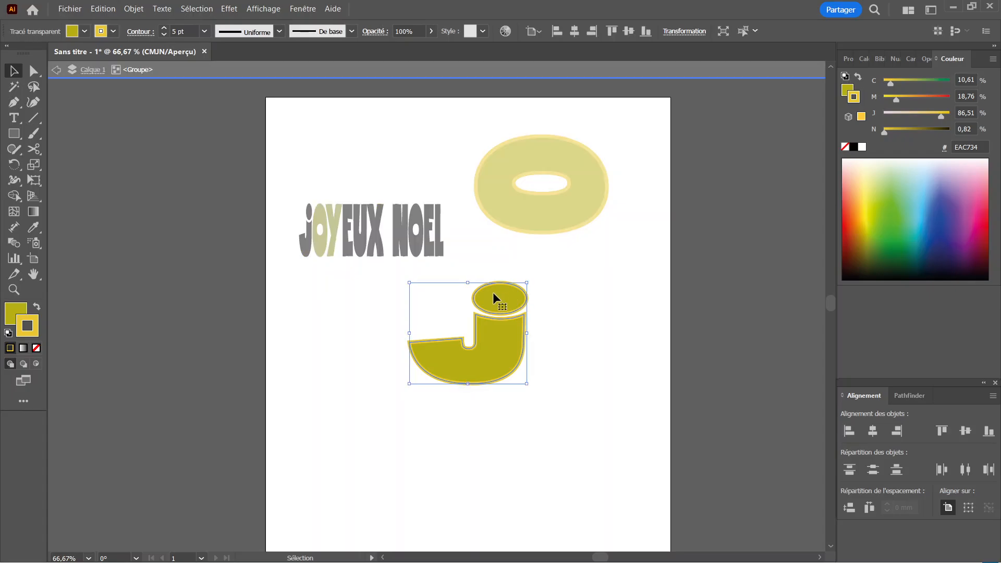
double_click(502, 293)
left_click_drag(502, 294, 558, 295)
key("ctrl+z")
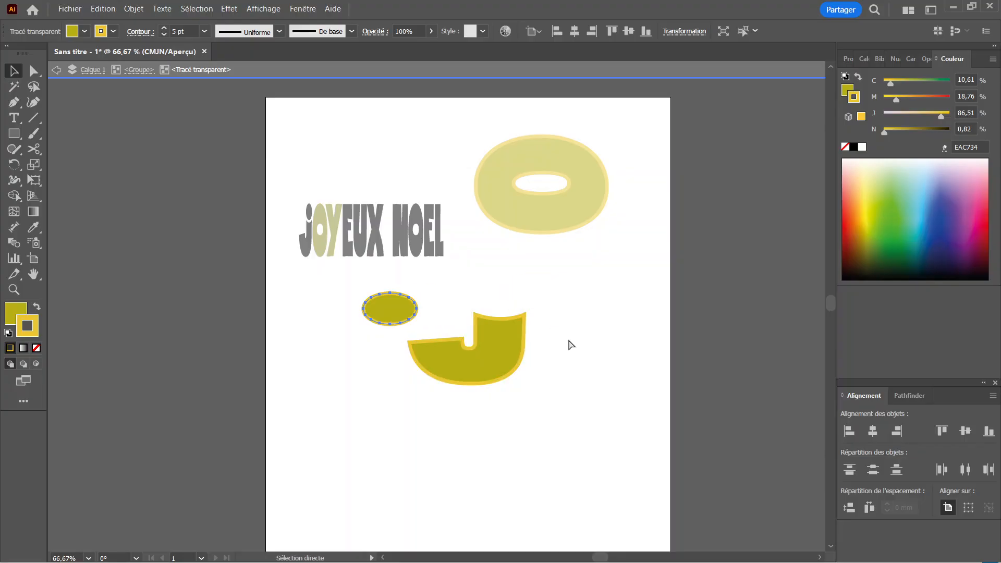
key("ctrl+z")
key("ctrl+z")
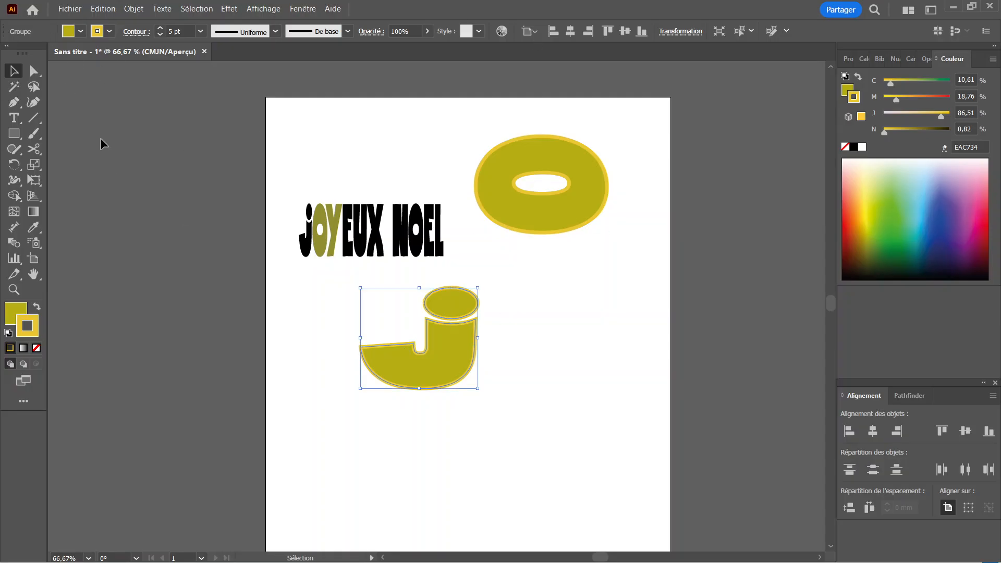
Reposition the outlined "j" below the "o" and move "joyeux noel" about 119 mm down and 26 mm right, beneath the "j"
left_click(627, 345)
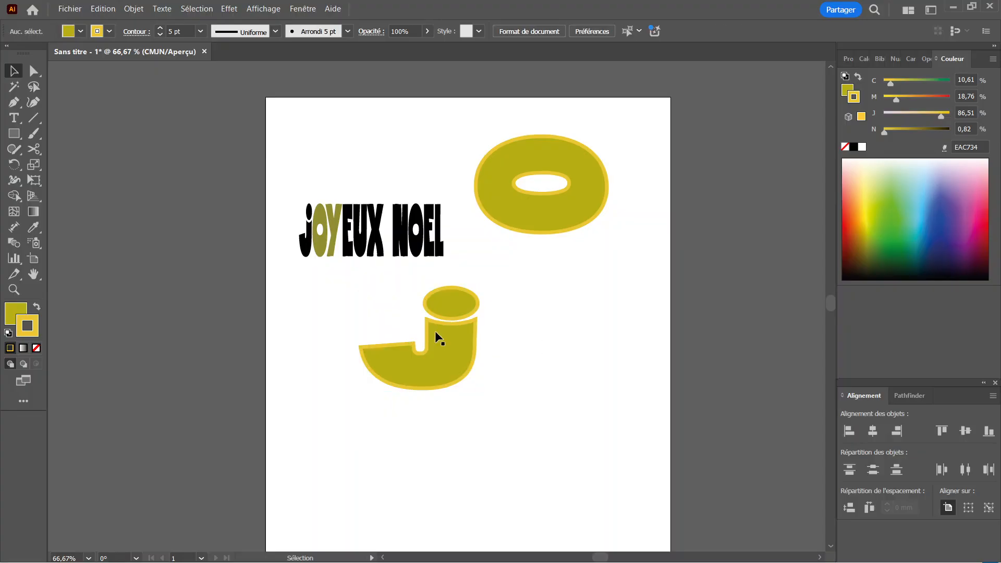
left_click_drag(438, 337, 452, 404)
left_click_drag(457, 369, 464, 313)
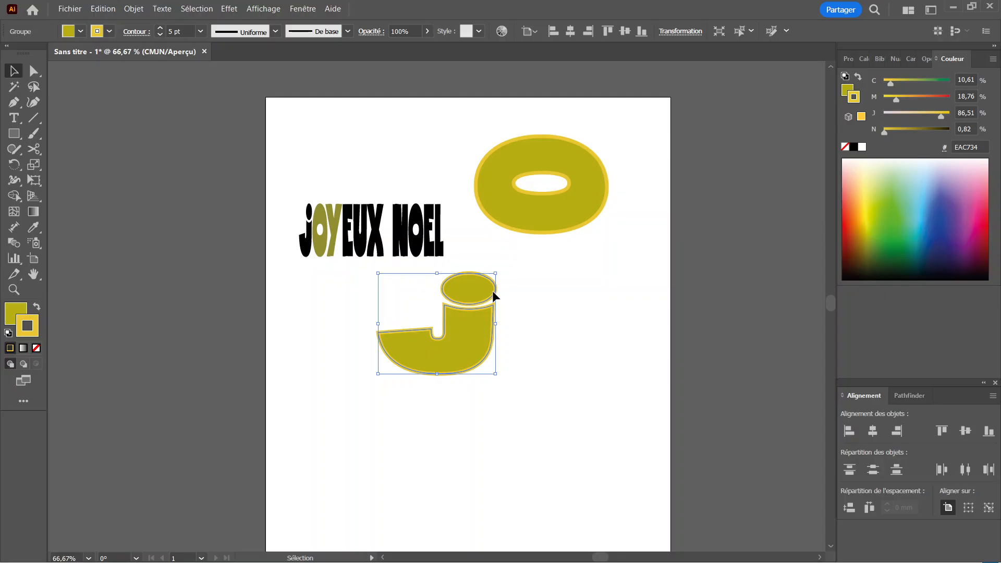
left_click(331, 232)
left_click_drag(357, 227, 407, 457)
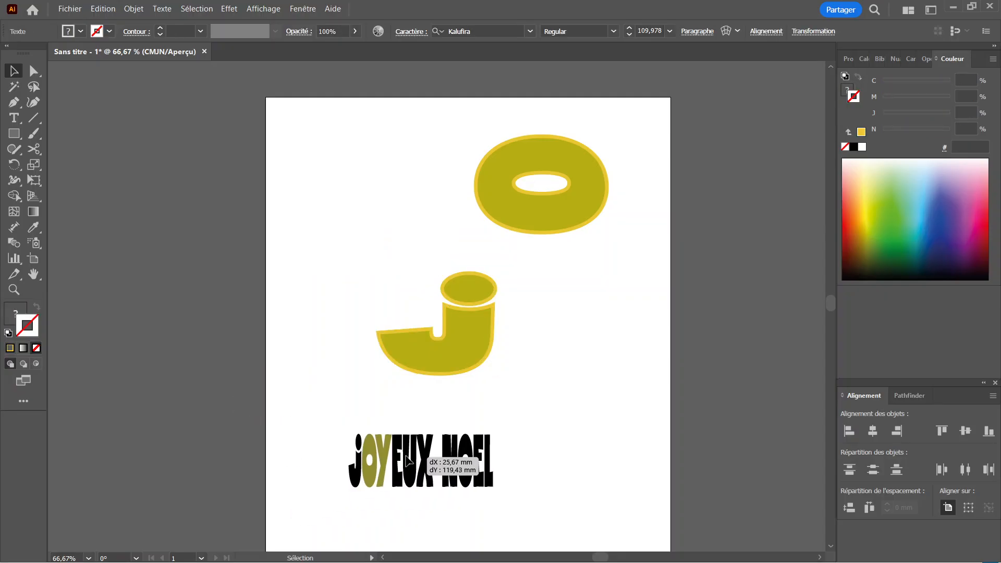
Examine the selected "joyeux noel" live text up close and compare it with the selected outlined "j"
key("z")
left_click(404, 465)
left_click(432, 326)
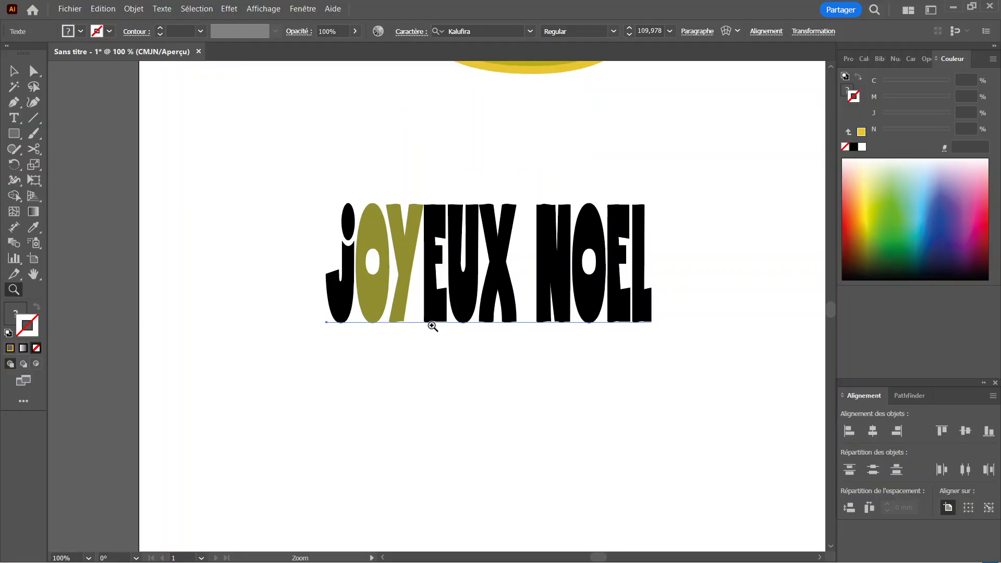
left_click(14, 71)
left_click(411, 256)
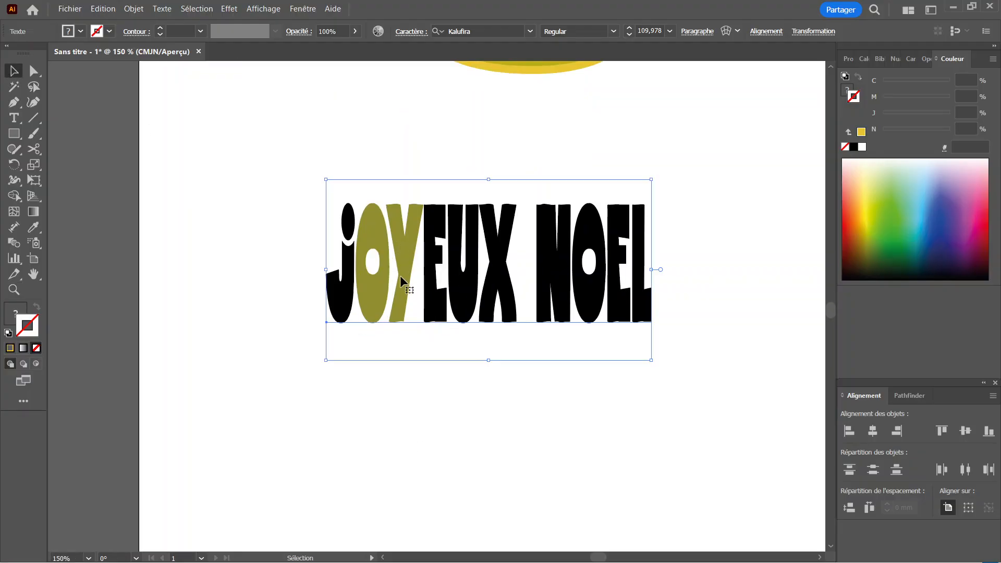
scroll(608, 123, "up", 5)
left_click(607, 136)
scroll(610, 214, "up", 5)
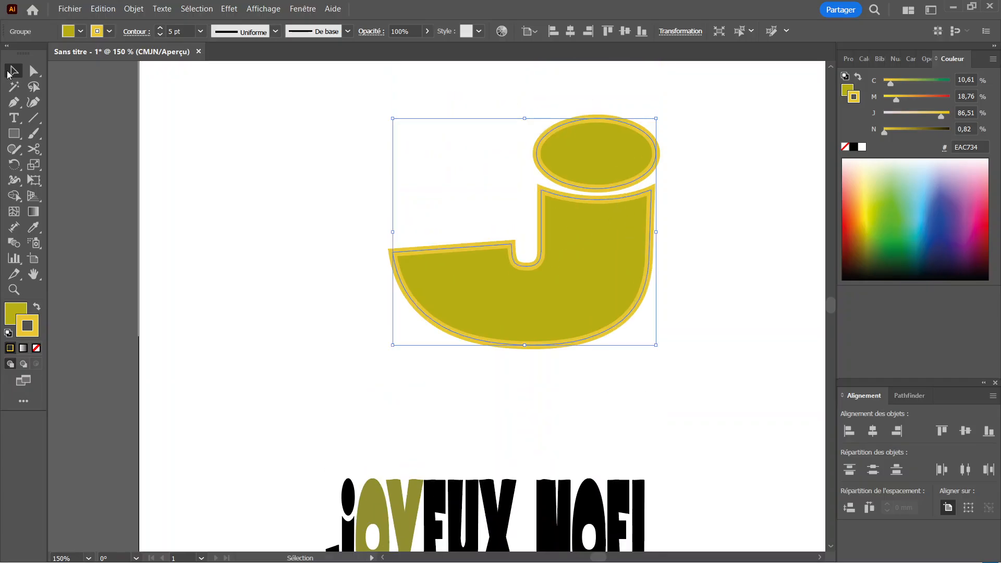
Inspect the outlined "j" anchor points with the Direct Selection tool, select one on its dot, and deselect everything
left_click(33, 70)
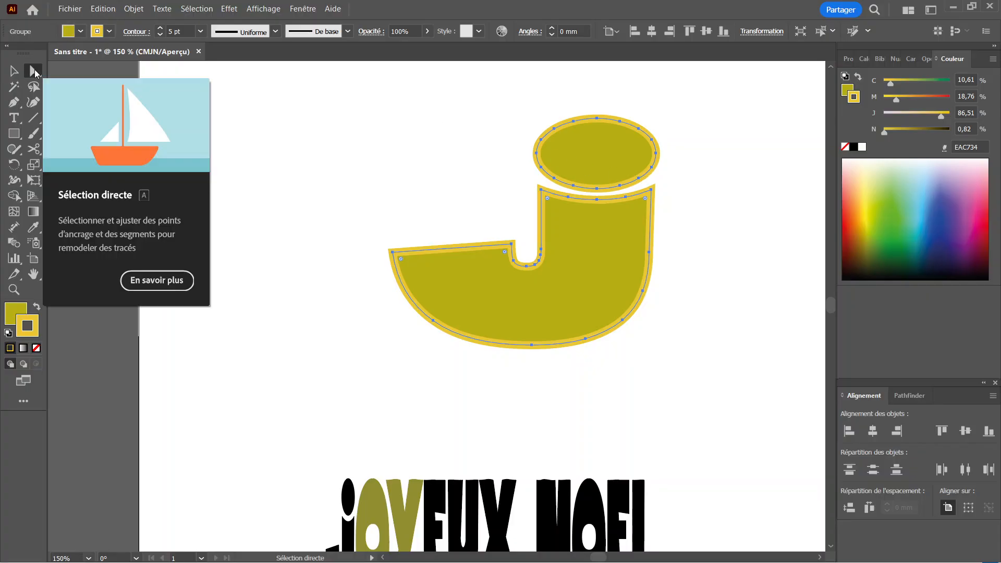
left_click(730, 205)
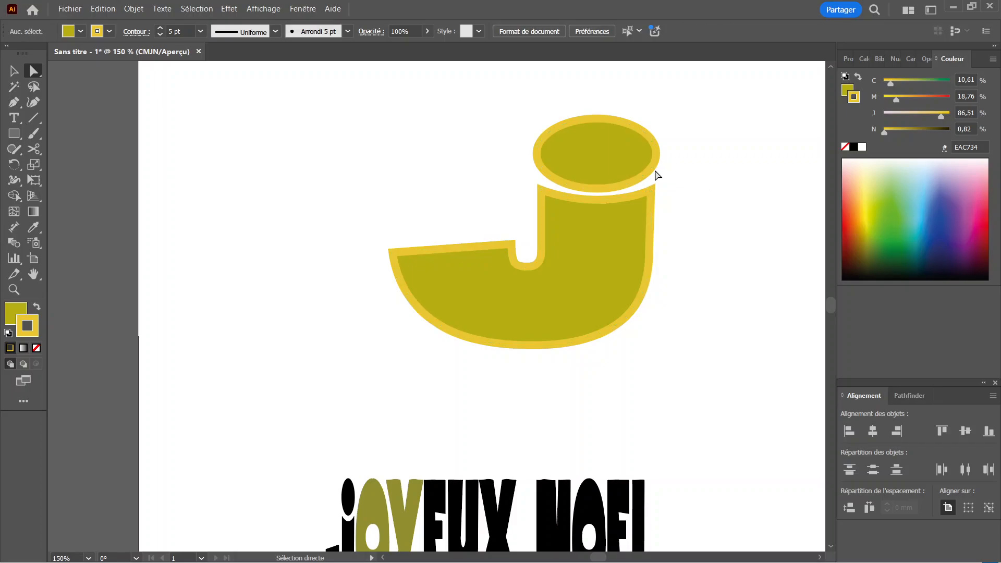
left_click(650, 169)
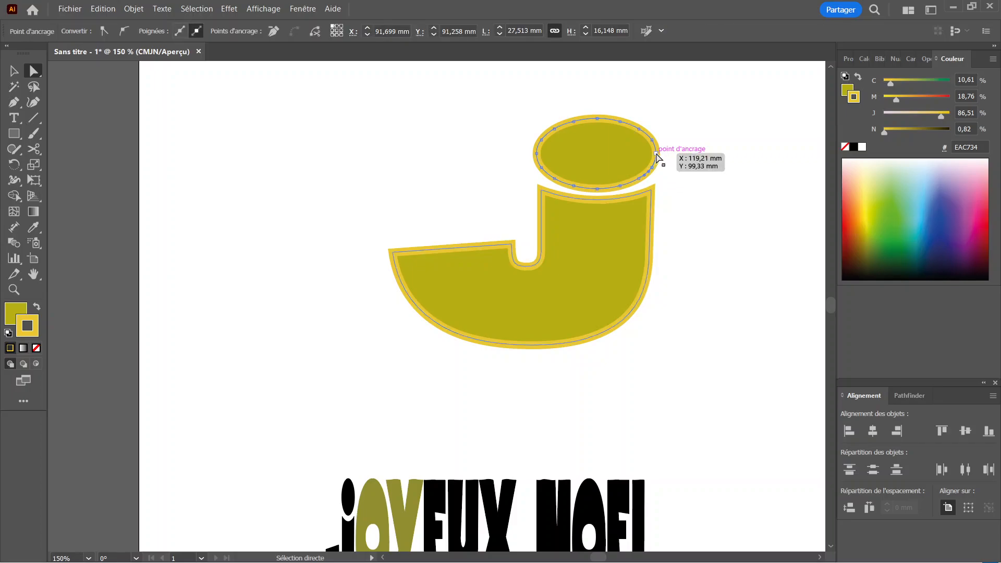
left_click(410, 154)
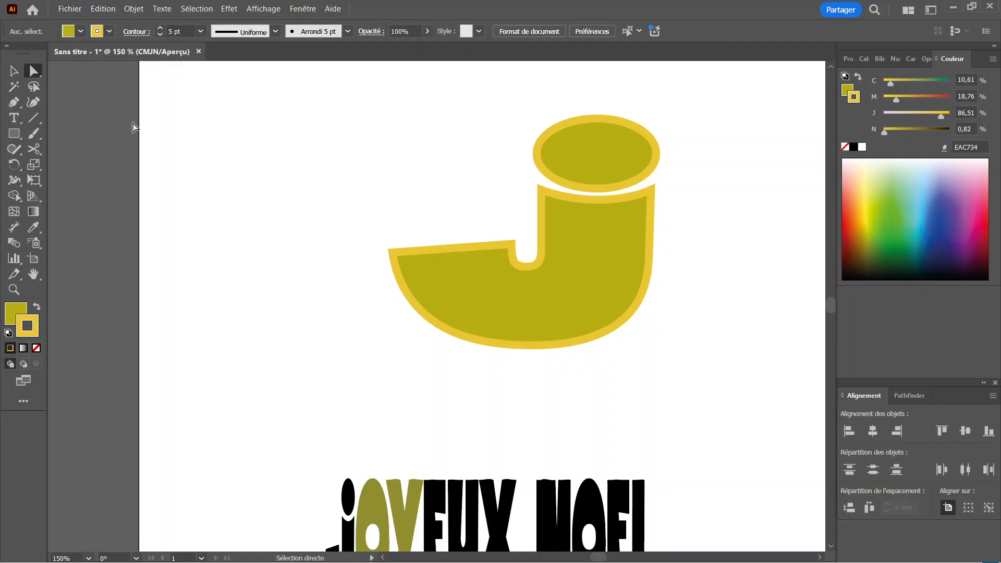
Isolate the "j" group down to its compound path, move the dot to the far left, undo the move, and leave isolation
left_click(16, 73)
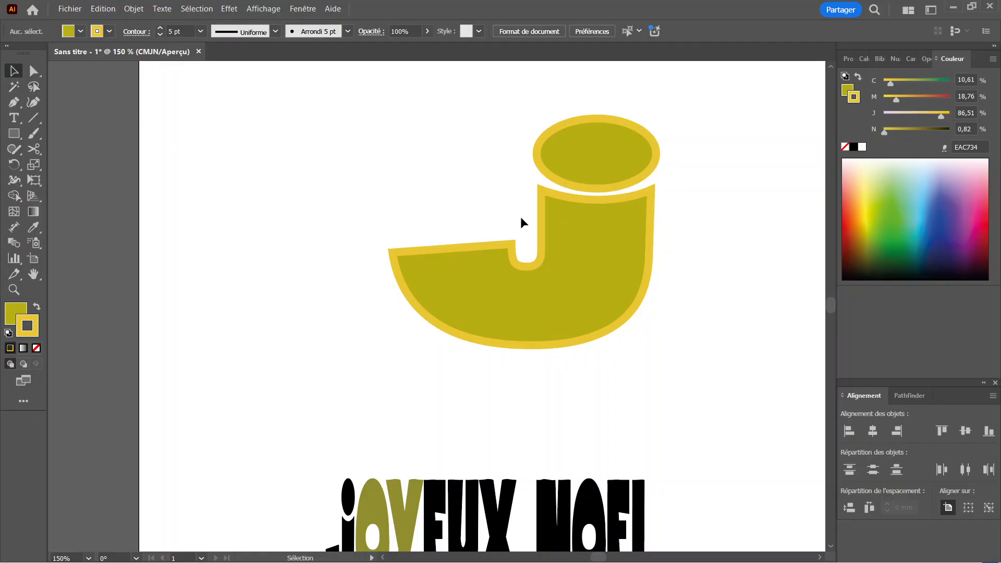
left_click(624, 252)
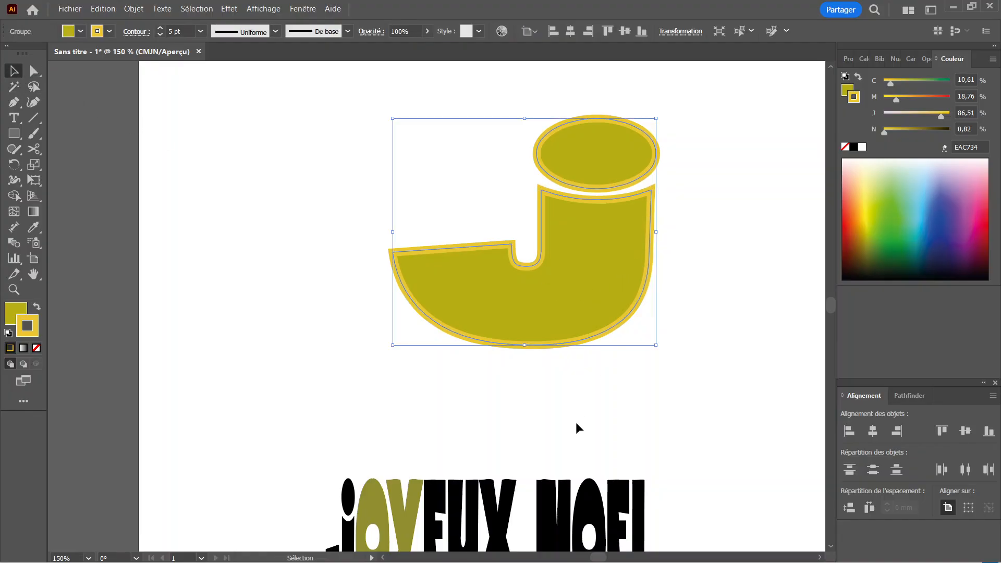
double_click(614, 246)
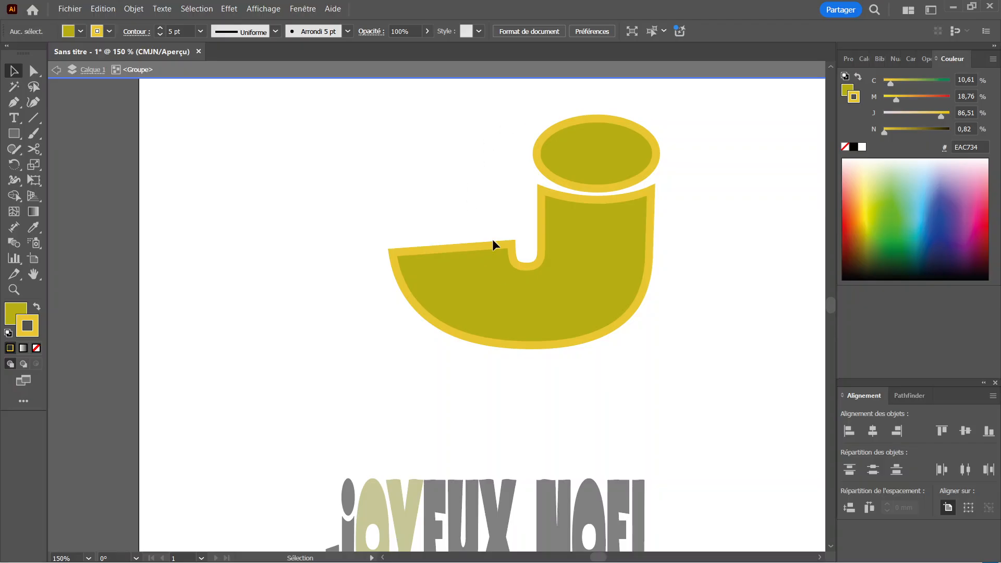
left_click(591, 227)
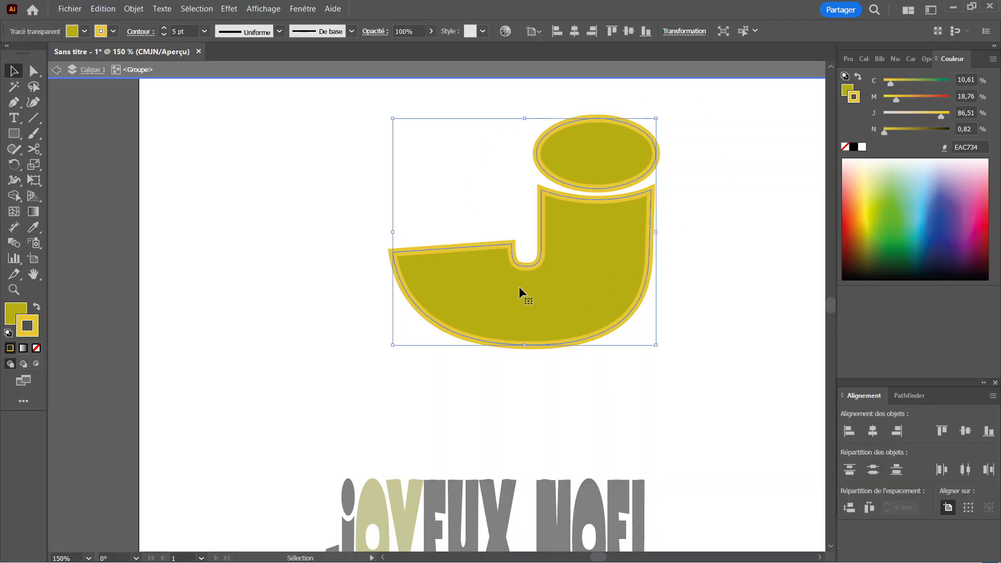
left_click(603, 157)
left_click_drag(604, 156, 308, 142)
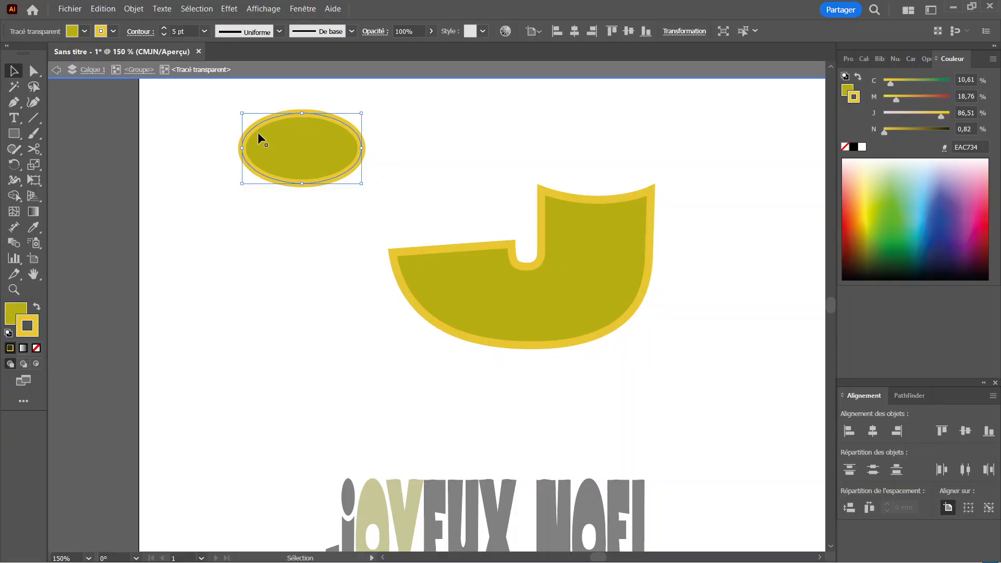
key("ctrl+z")
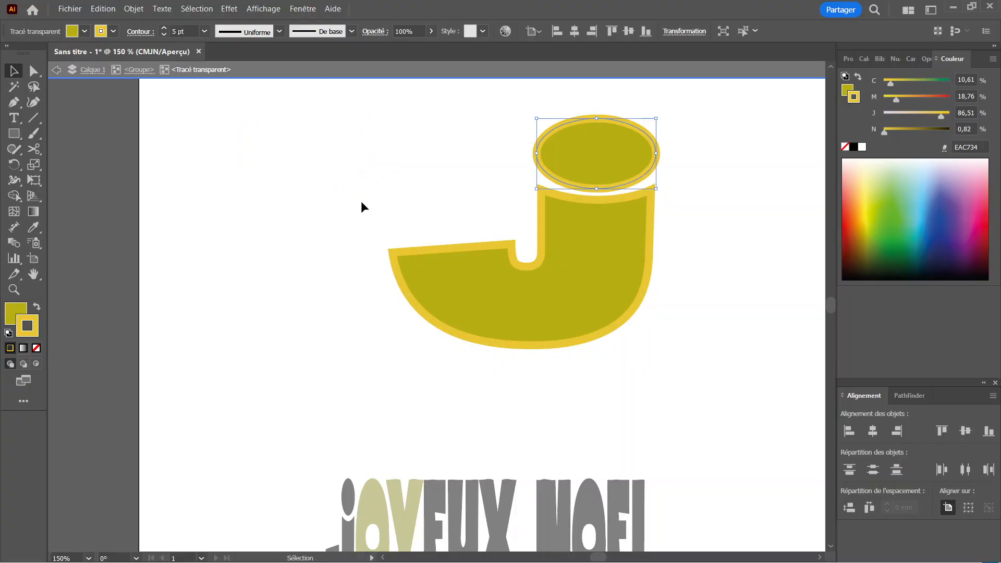
left_click(362, 203)
double_click(803, 321)
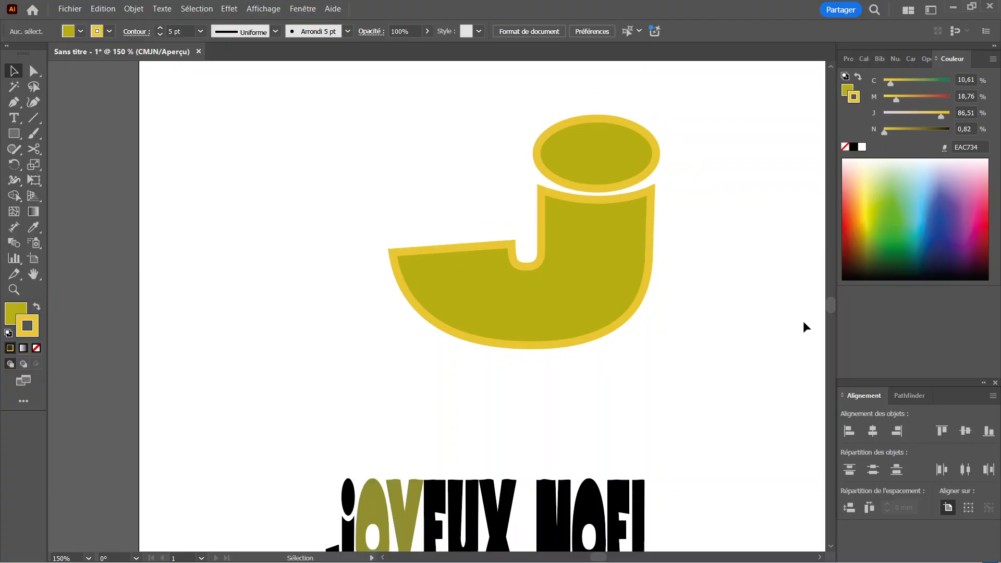
Isolate the outlined "j" down to its compound path and move its dot to the far left, away from the body
double_click(596, 162)
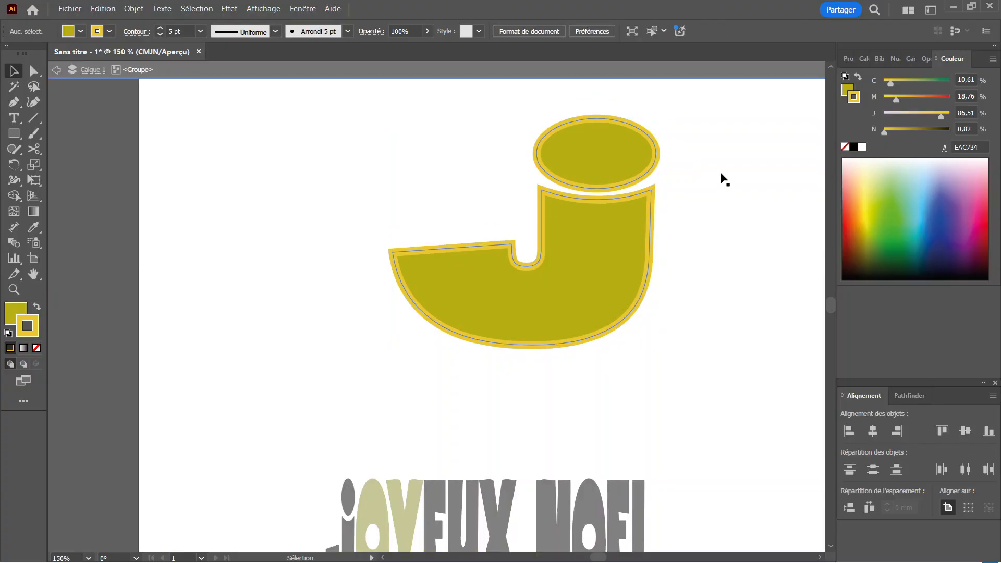
double_click(602, 152)
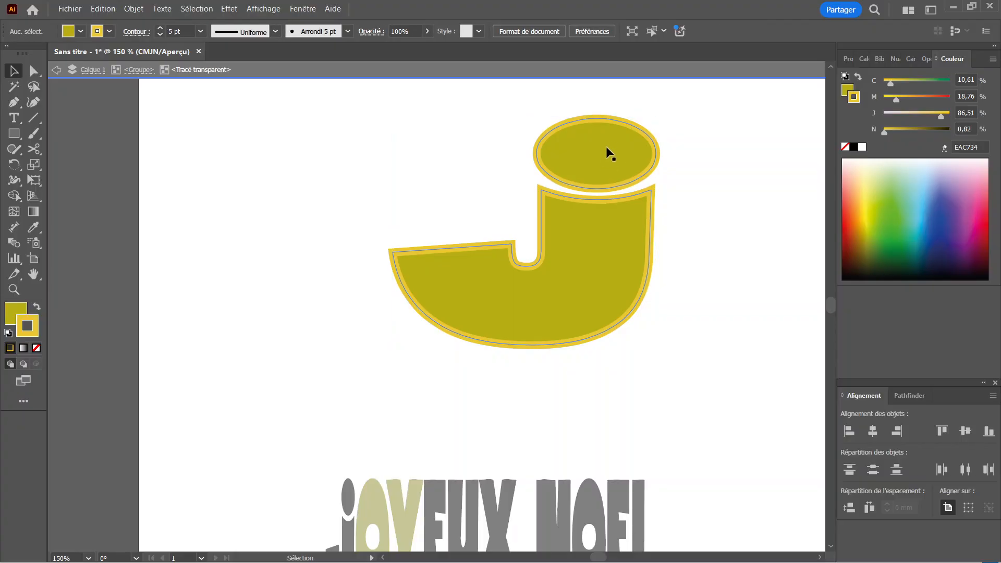
left_click_drag(600, 147, 311, 119)
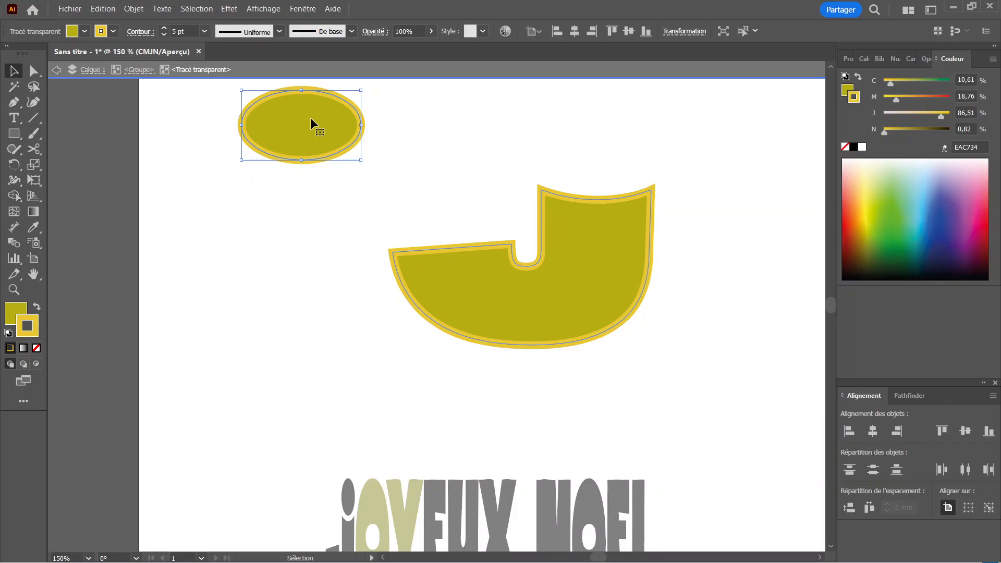
Pull three anchor points of the detached dot outward into long spikes, one downward and two upward, and leave isolation mode
left_click(31, 73)
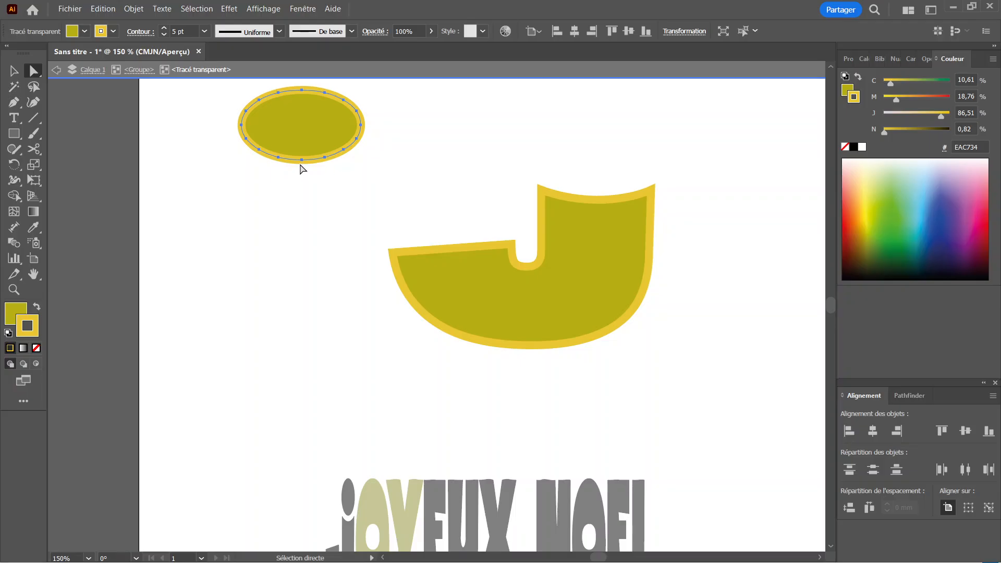
left_click_drag(302, 161, 250, 430)
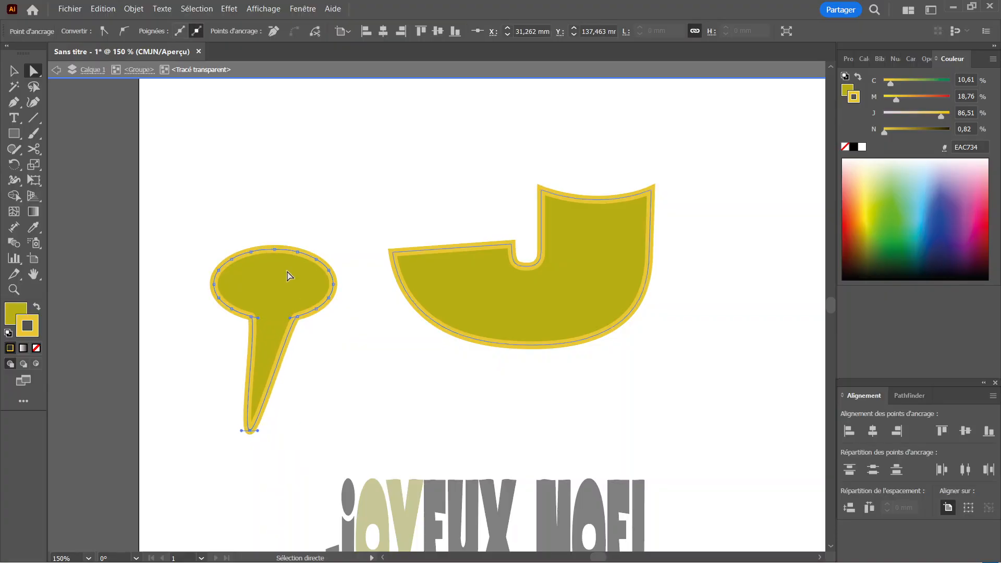
left_click_drag(274, 252, 297, 134)
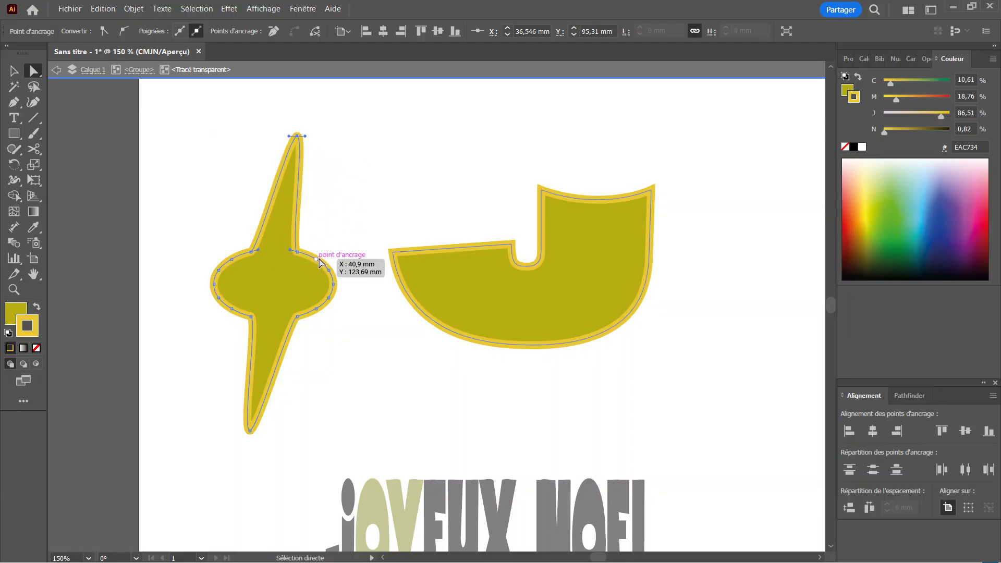
left_click(315, 260)
left_click_drag(315, 260, 404, 137)
left_click(488, 158)
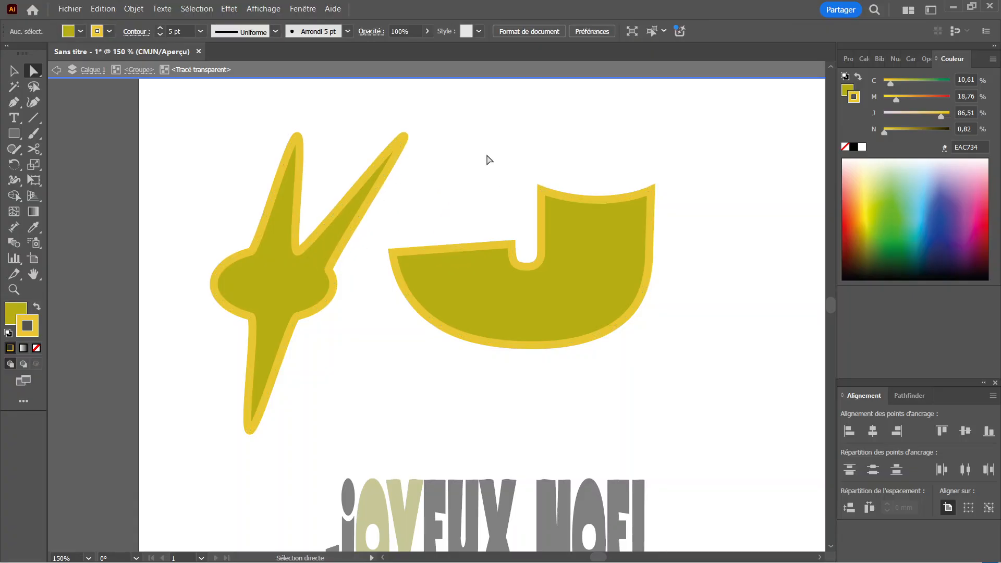
scroll(541, 166, "down", 3)
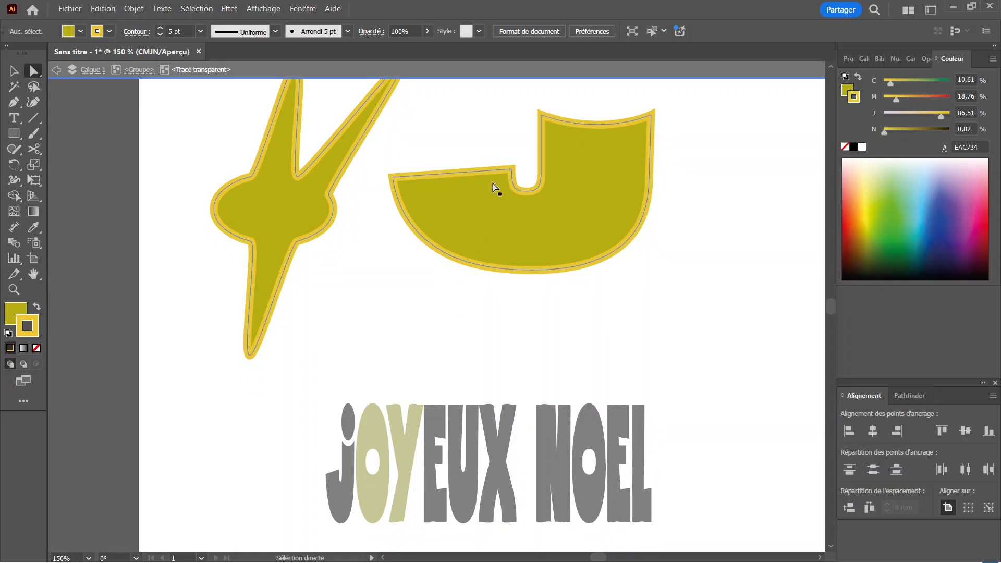
left_click(13, 71)
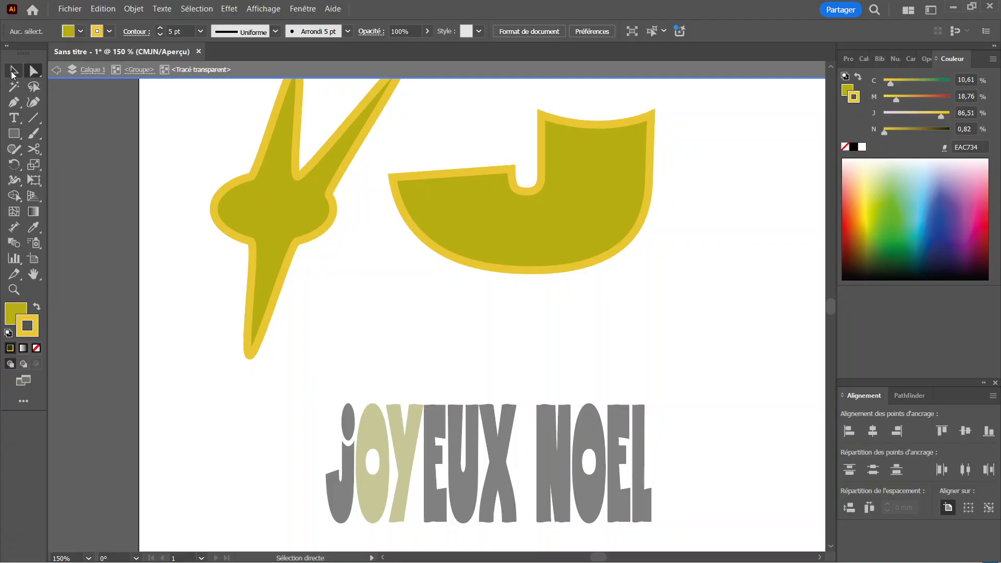
left_click(500, 261)
double_click(754, 329)
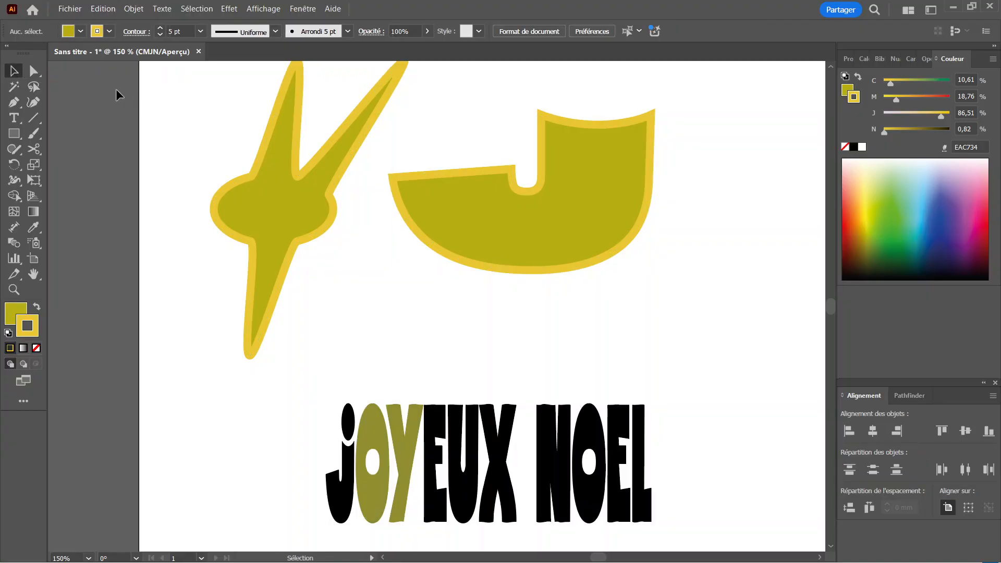
Select only the anchor points along the upper edge of the "j" stem and move them straight up to lengthen the stem
left_click(36, 72)
left_click(547, 251)
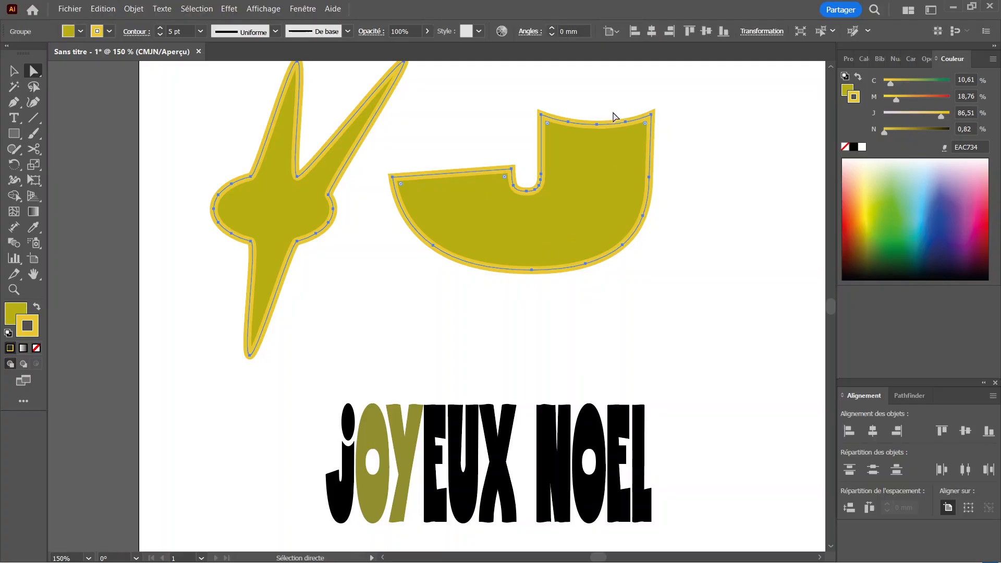
left_click_drag(524, 92, 695, 163)
scroll(696, 173, "up", 3)
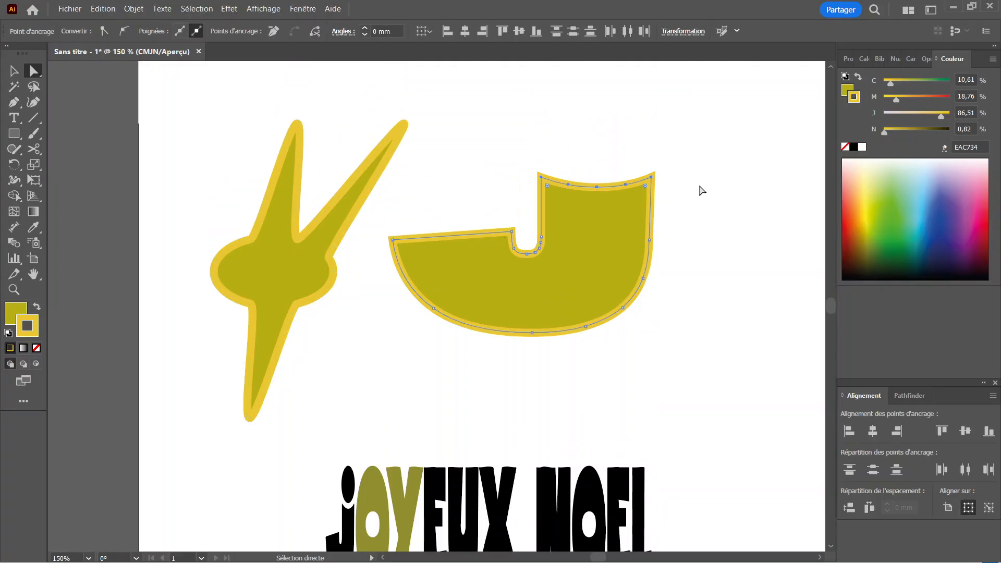
scroll(592, 197, "up", 3)
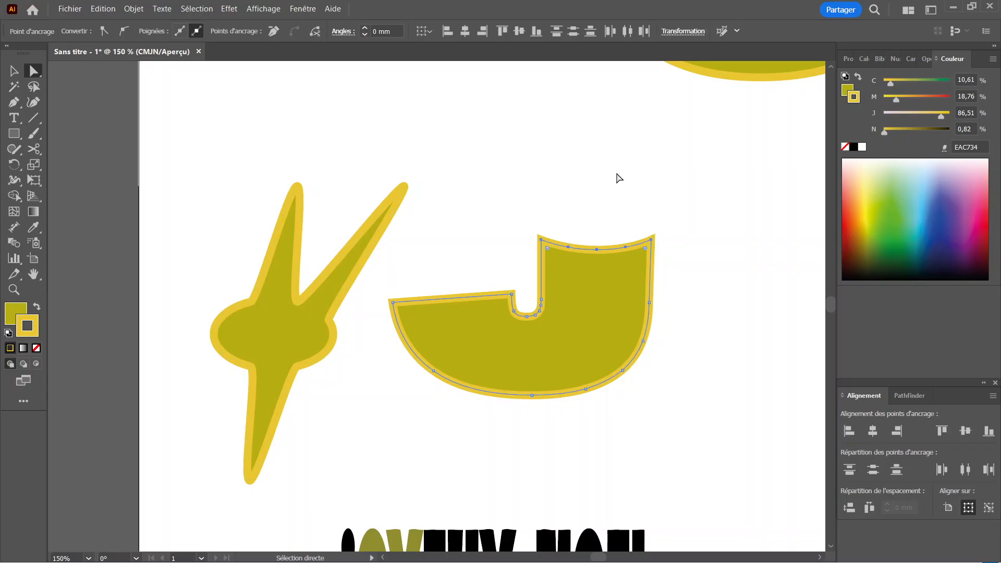
left_click(485, 139)
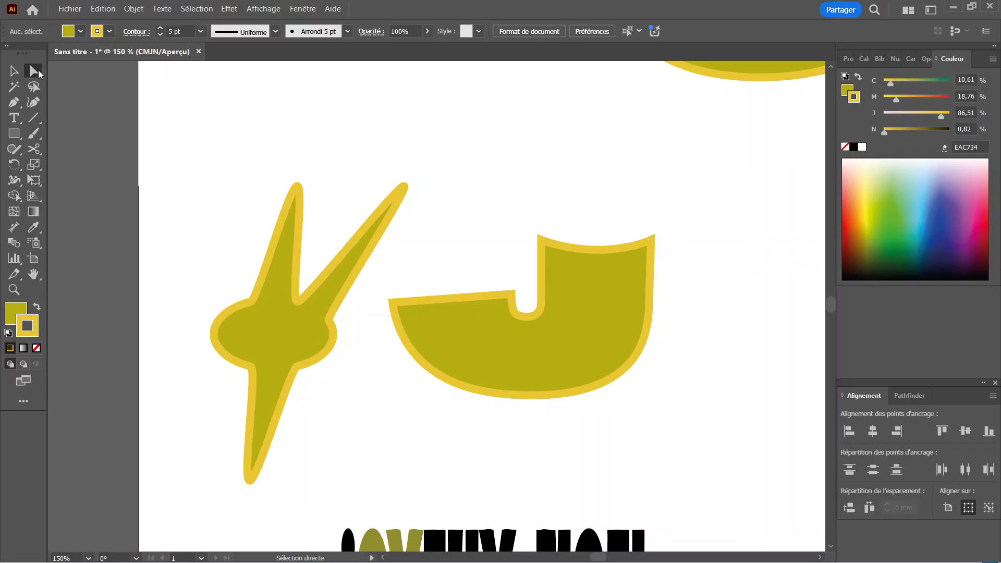
left_click_drag(478, 163, 725, 267)
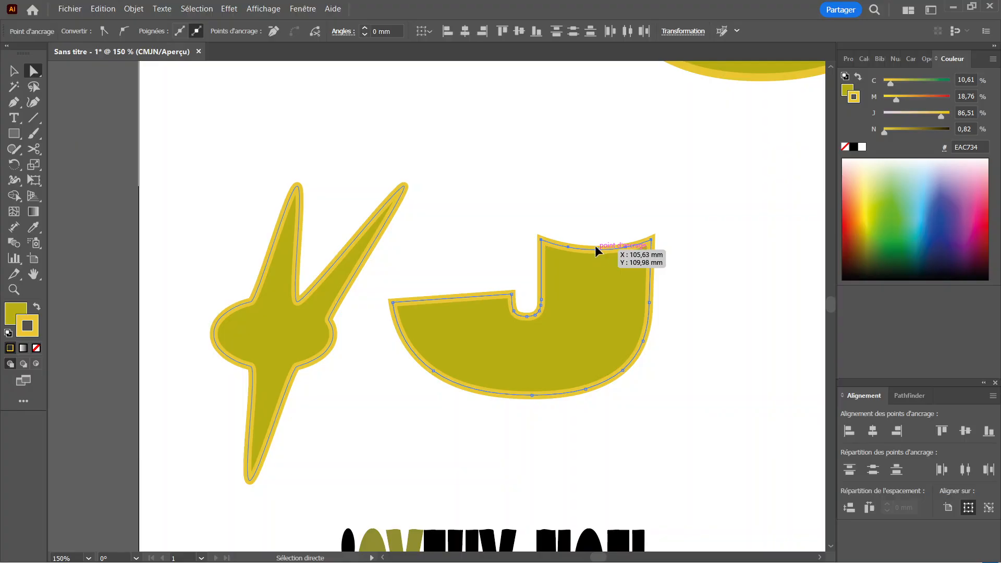
left_click_drag(596, 251, 573, 129)
left_click(728, 235)
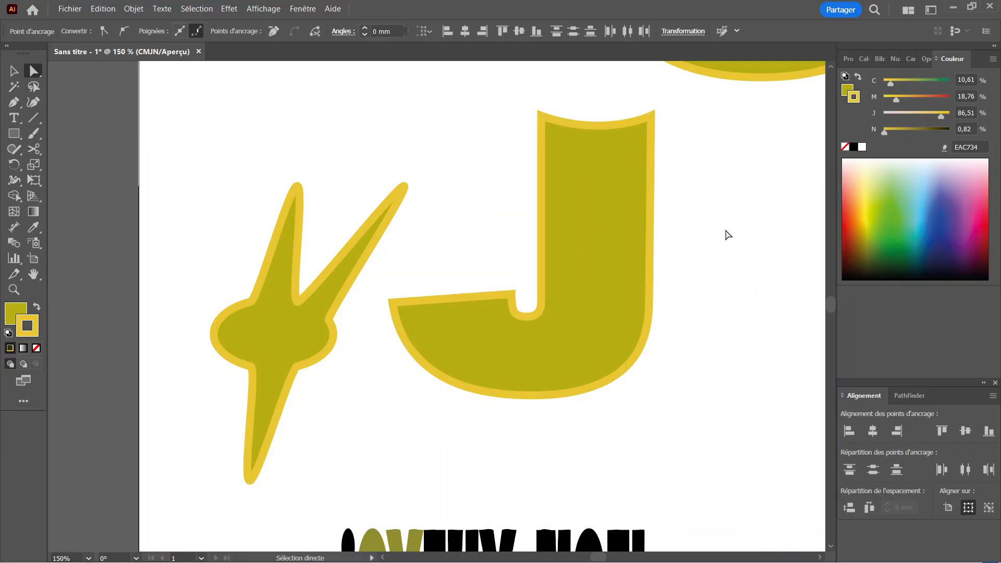
Move the "joyeux noel" live text to the right and slightly up on the artboard, and deselect it
scroll(636, 473, "up", 8)
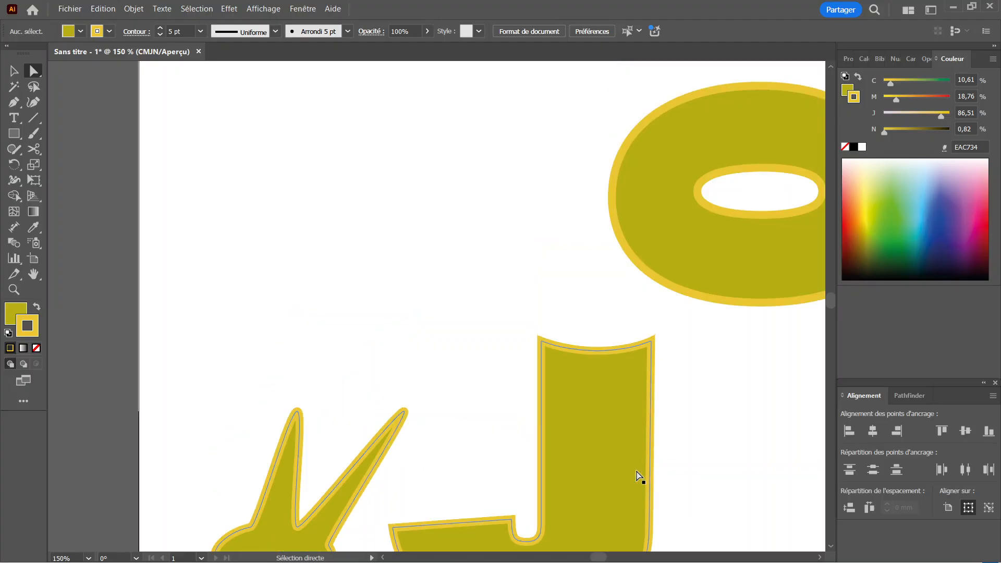
scroll(639, 475, "down", 7)
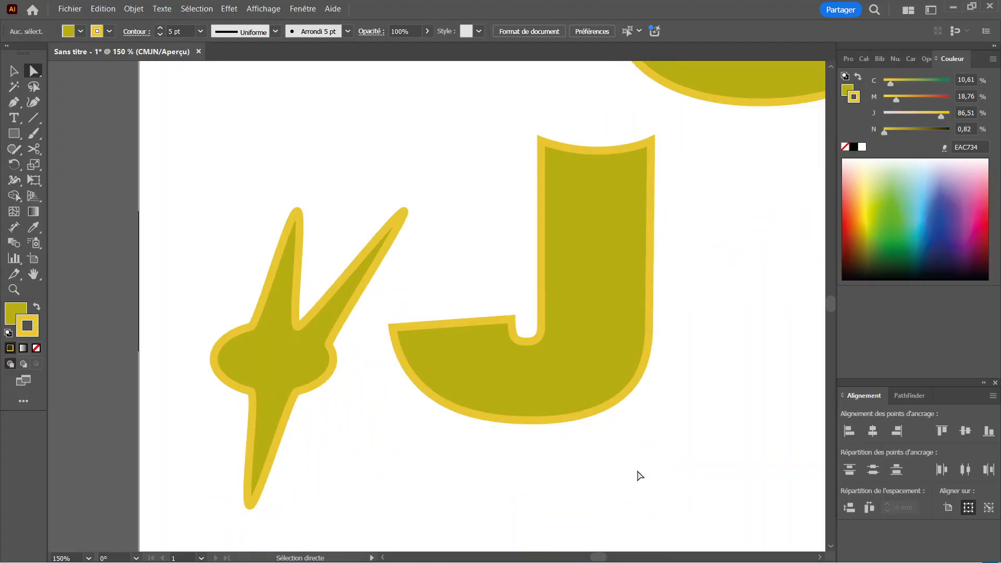
key("ctrl+minus")
key("ctrl+minus")
key("ctrl+minus")
key("ctrl+minus")
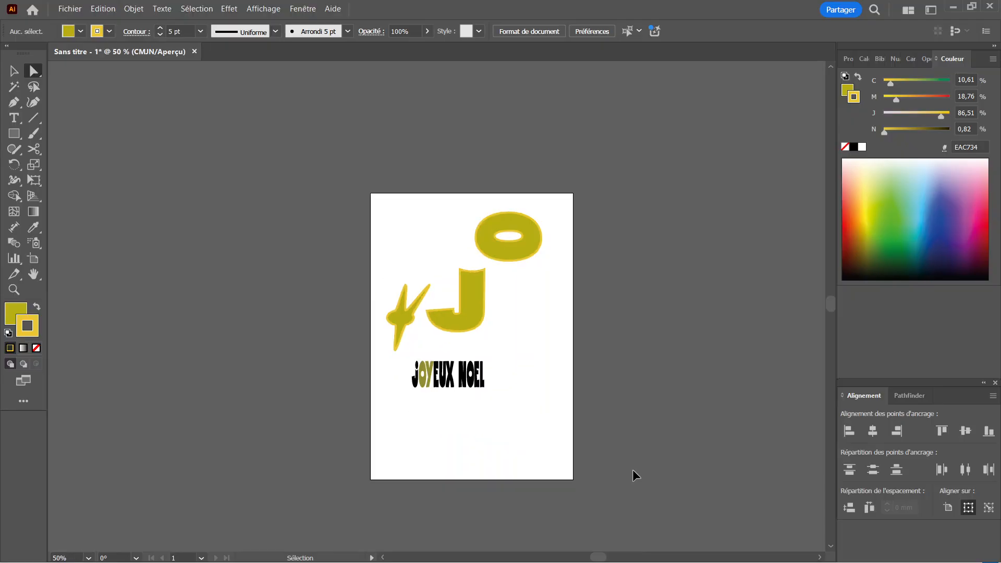
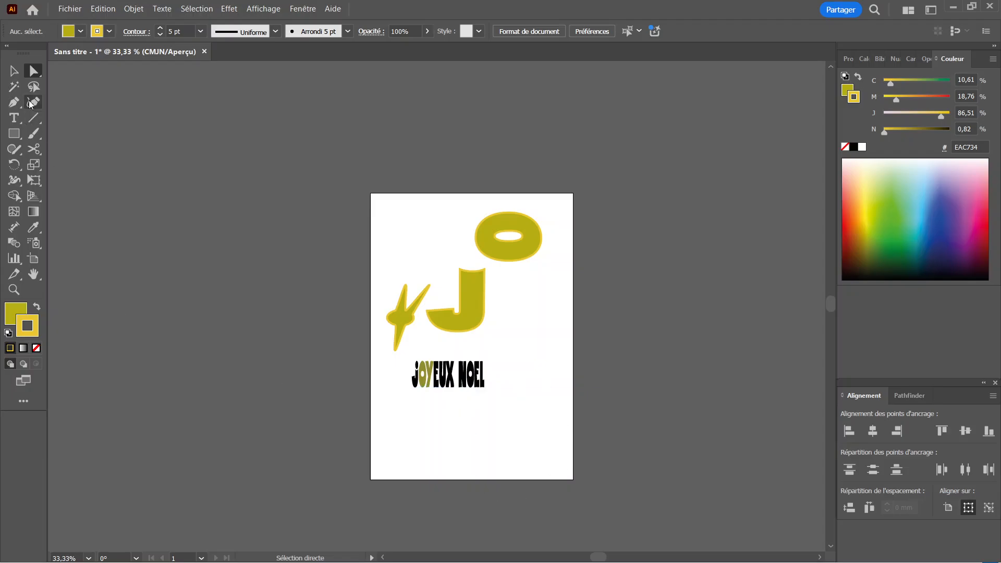
key("z")
left_click(441, 374)
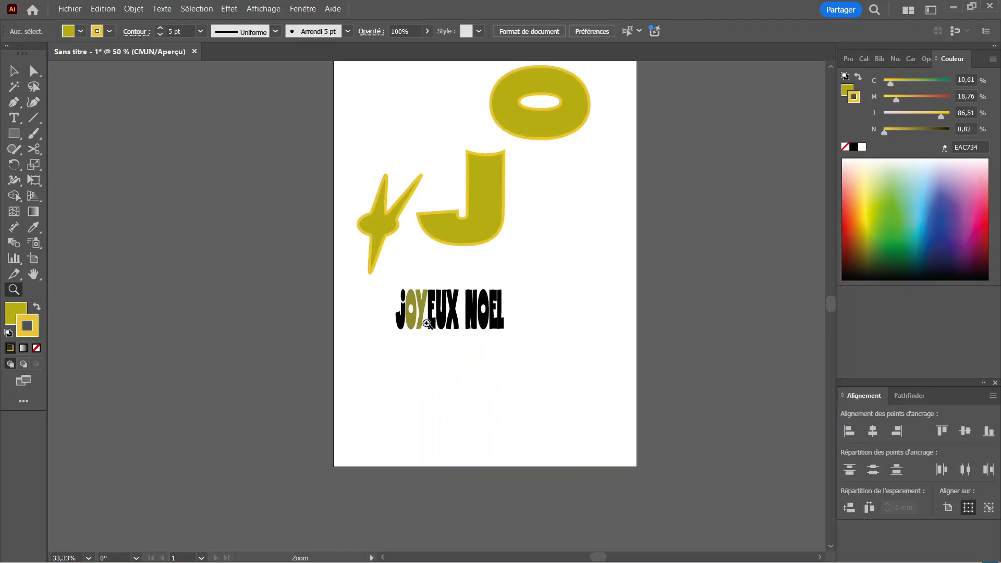
left_click(422, 308)
left_click(489, 300)
left_click(497, 339)
key("v")
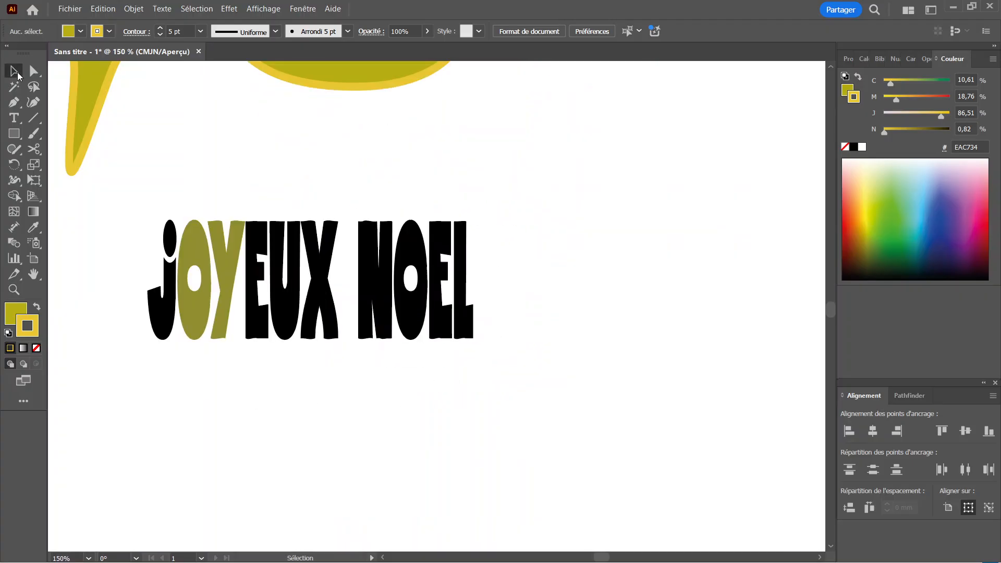
left_click(282, 313)
left_click_drag(281, 312, 420, 278)
left_click(695, 471)
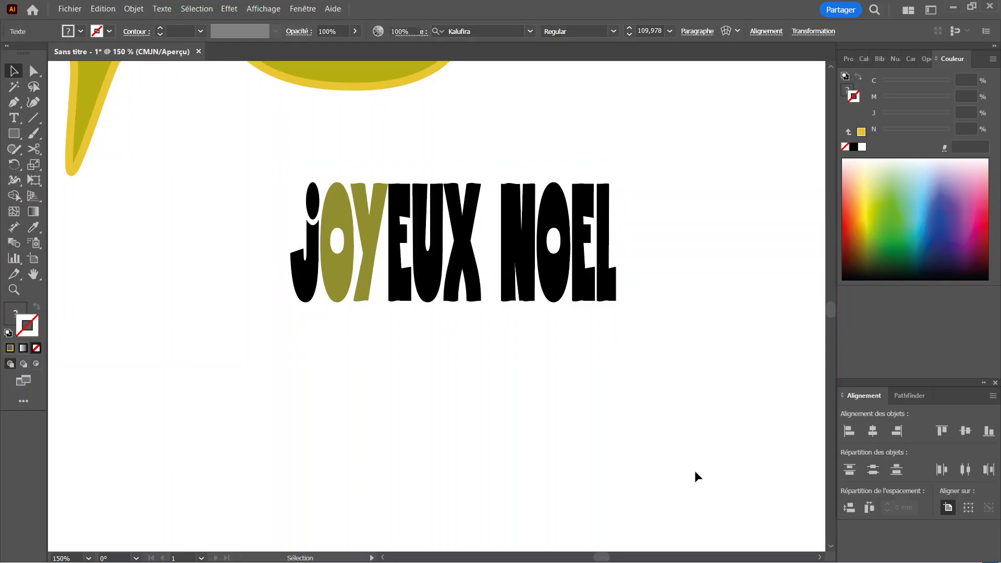
Convert the whole "joyeux noel" text to outlines and deselect it
left_click(461, 228)
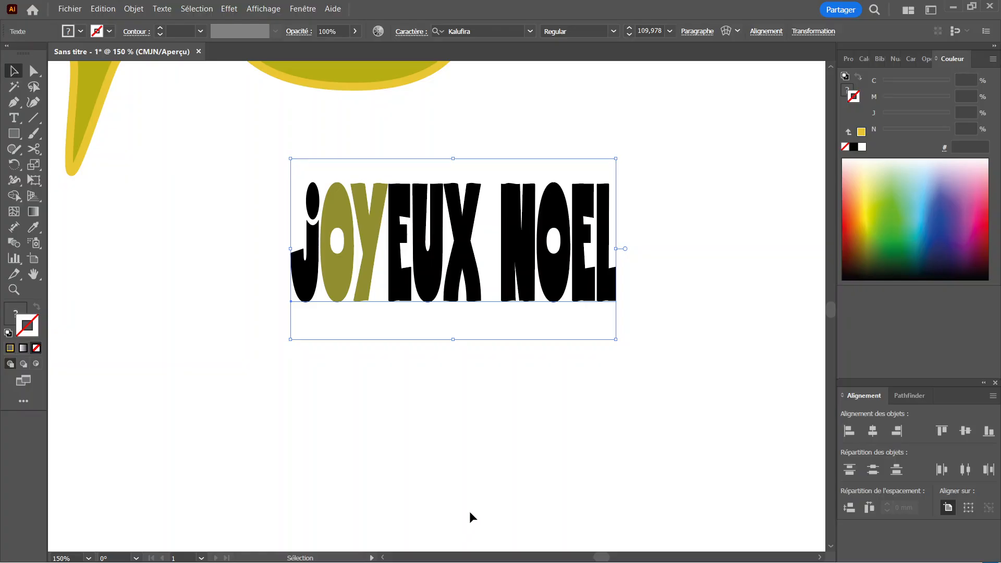
right_click(466, 254)
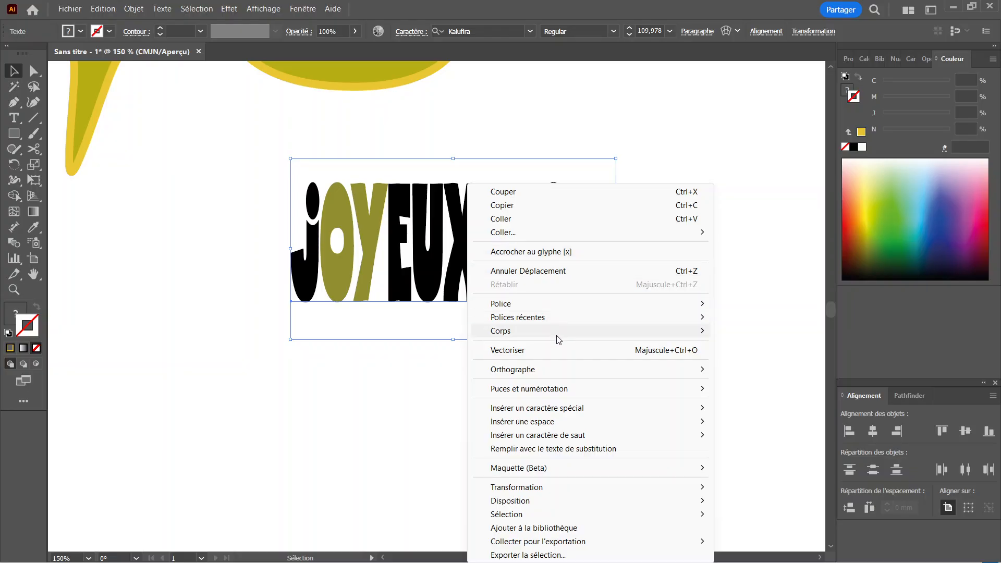
left_click(557, 353)
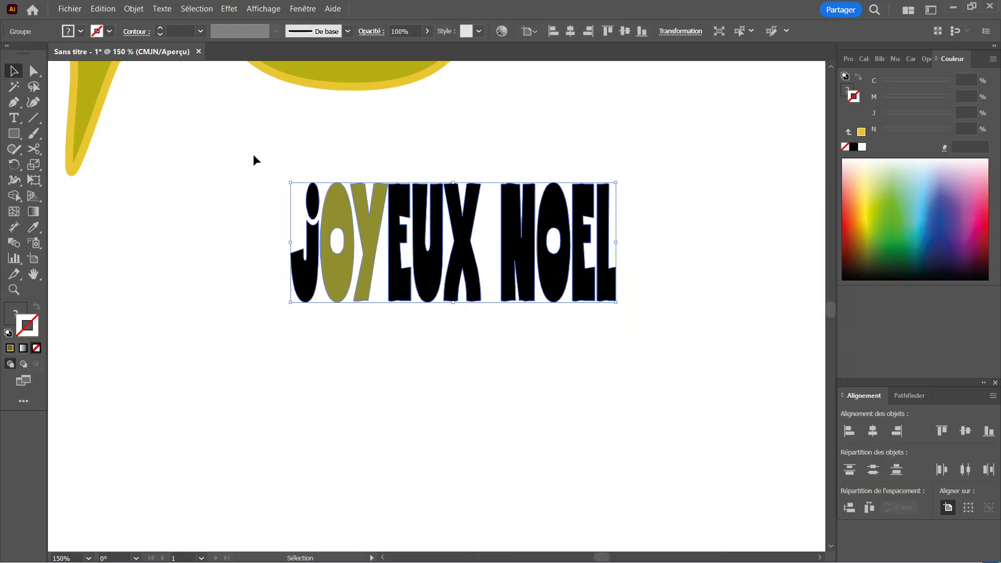
left_click(677, 307)
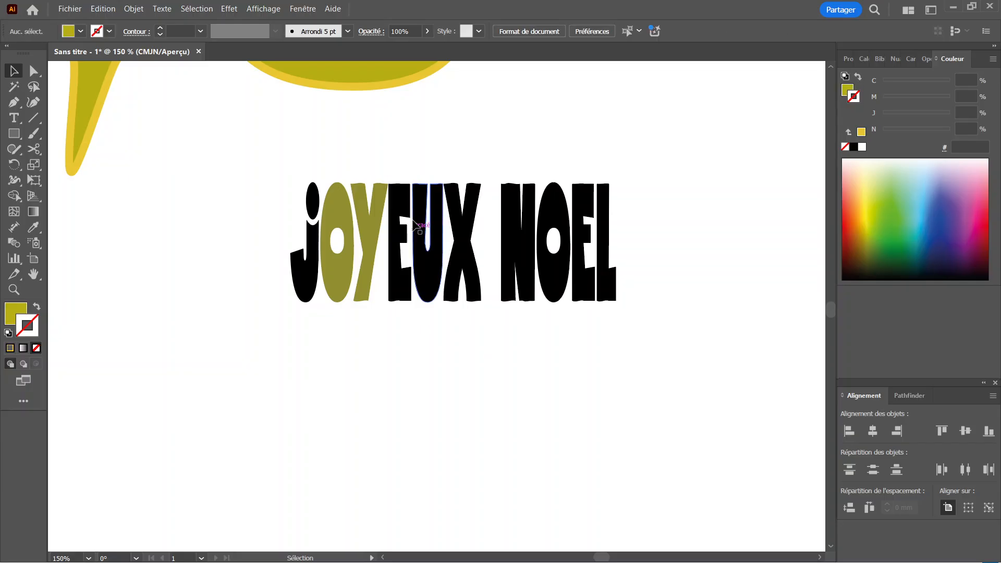
Select the outlined "joyeux noel" as one group with the Selection tool and shift it slightly up and right
left_click(418, 216)
left_click(138, 265)
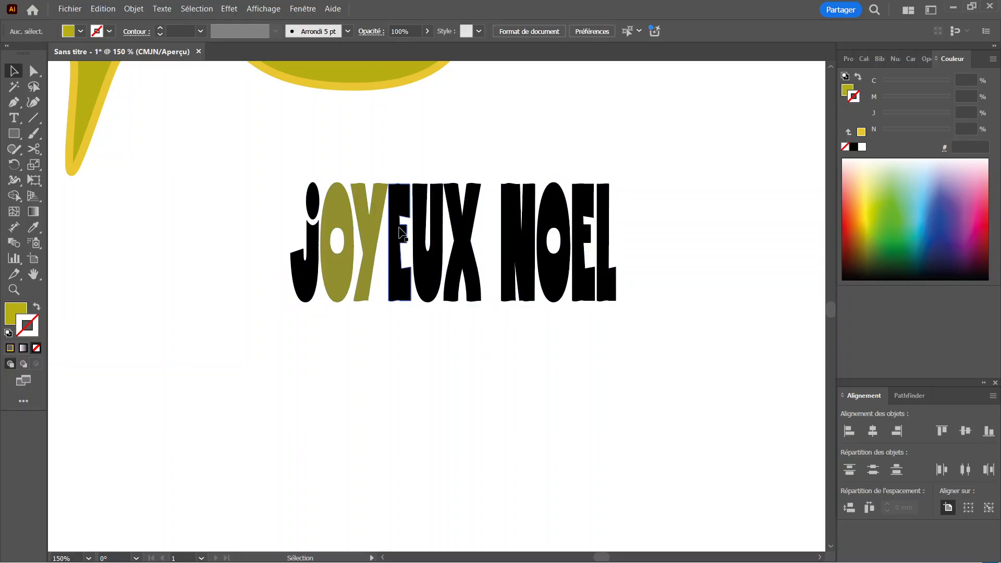
left_click(399, 230)
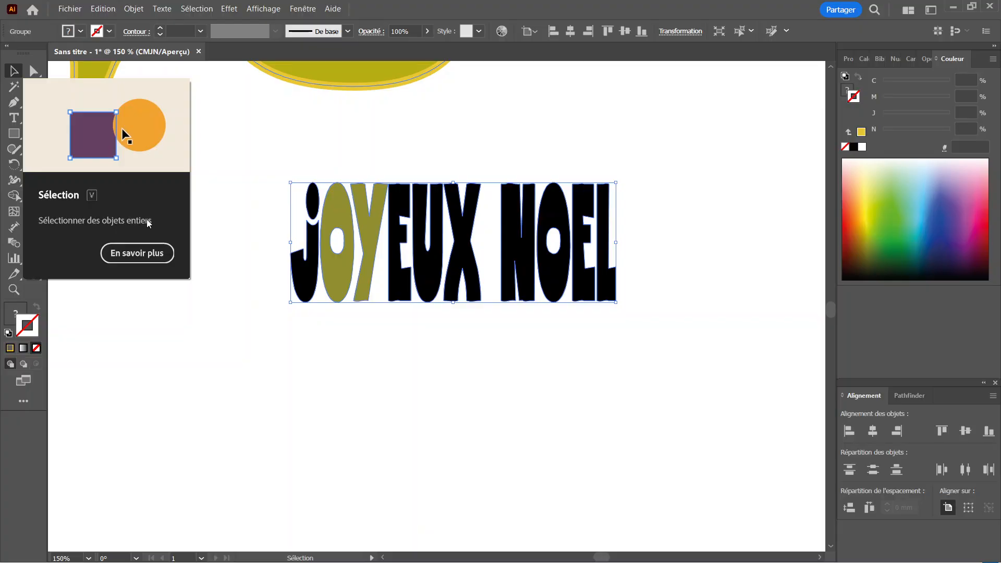
left_click(369, 424)
mouse_move(426, 282)
left_mouse_down()
mouse_move(323, 312)
mouse_move(431, 268)
left_mouse_up()
left_click(425, 360)
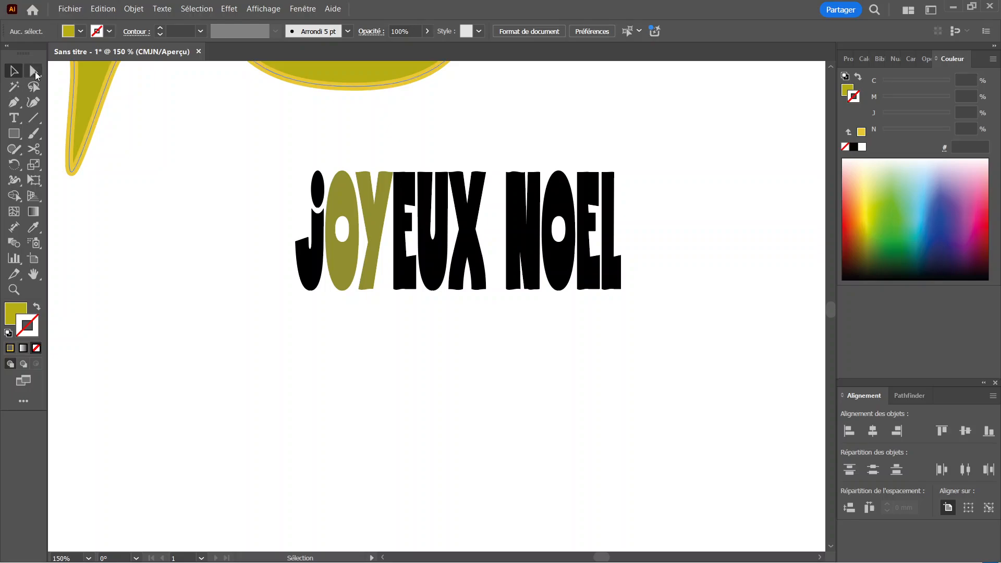
Move the outlined letters Y, E, O, U, X, N and j individually out of the words with the Direct Selection tool
left_click(34, 71)
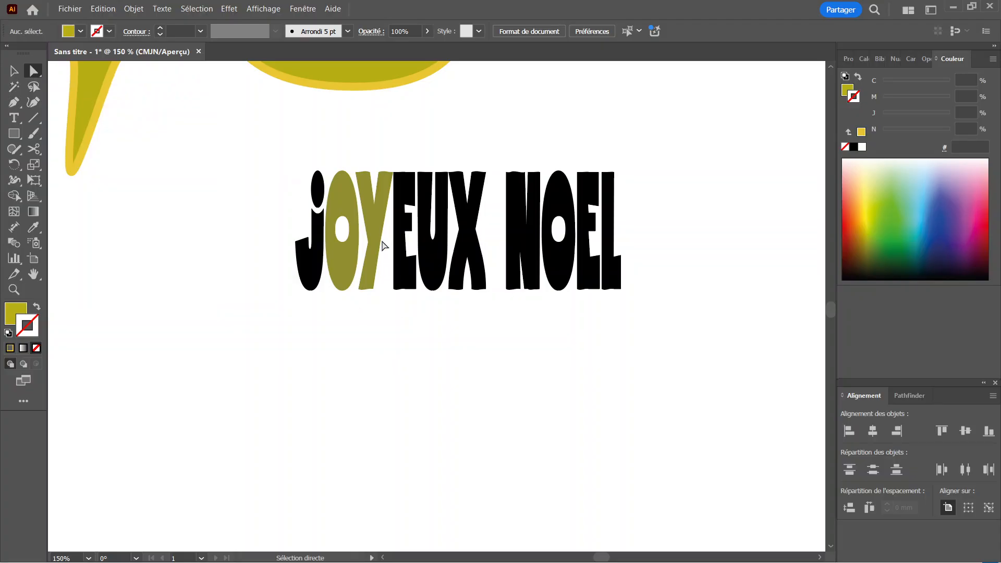
left_click(383, 245)
left_click_drag(383, 245, 202, 325)
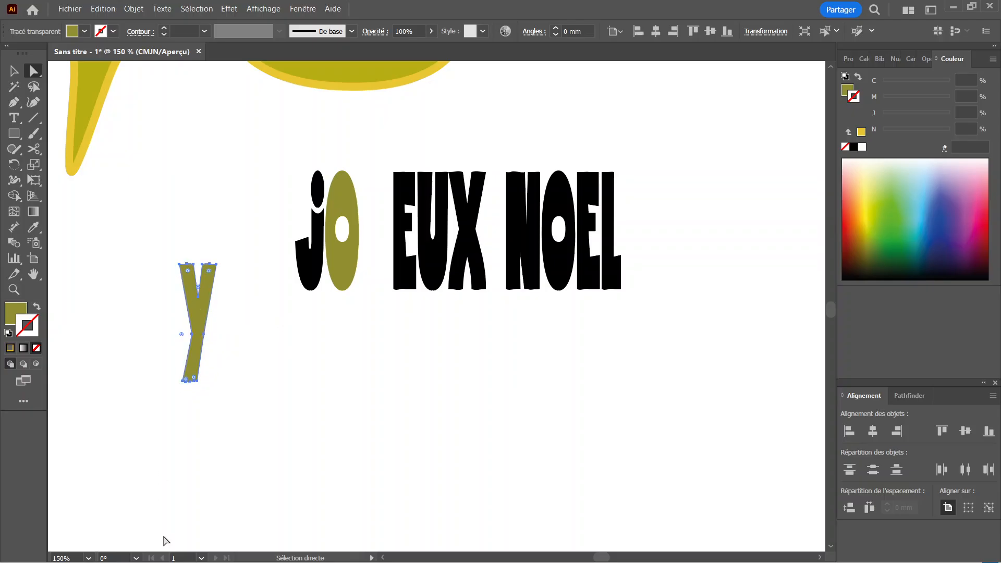
left_click_drag(409, 197, 257, 351)
left_click_drag(357, 268, 415, 398)
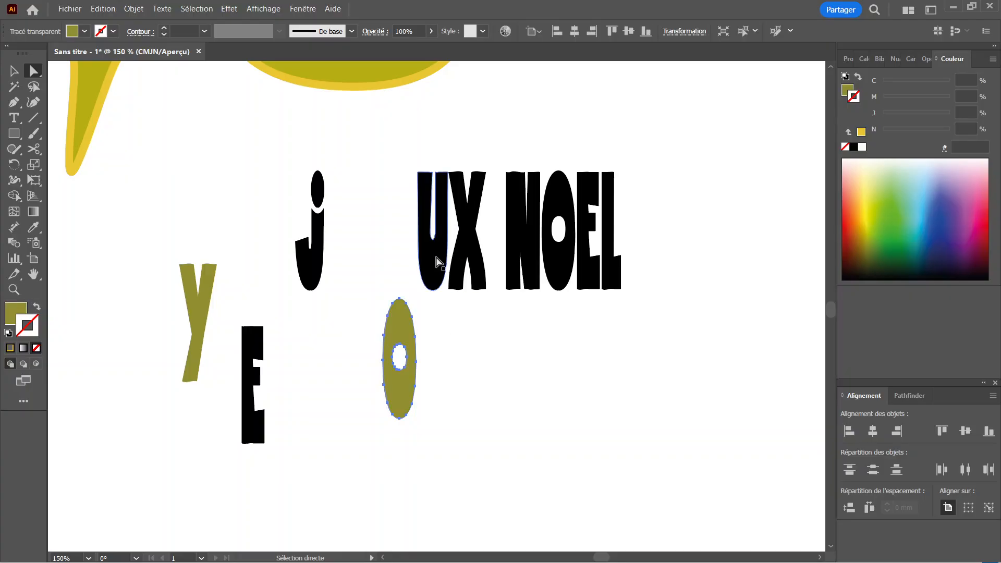
left_click_drag(433, 266, 367, 218)
left_click_drag(463, 235, 404, 387)
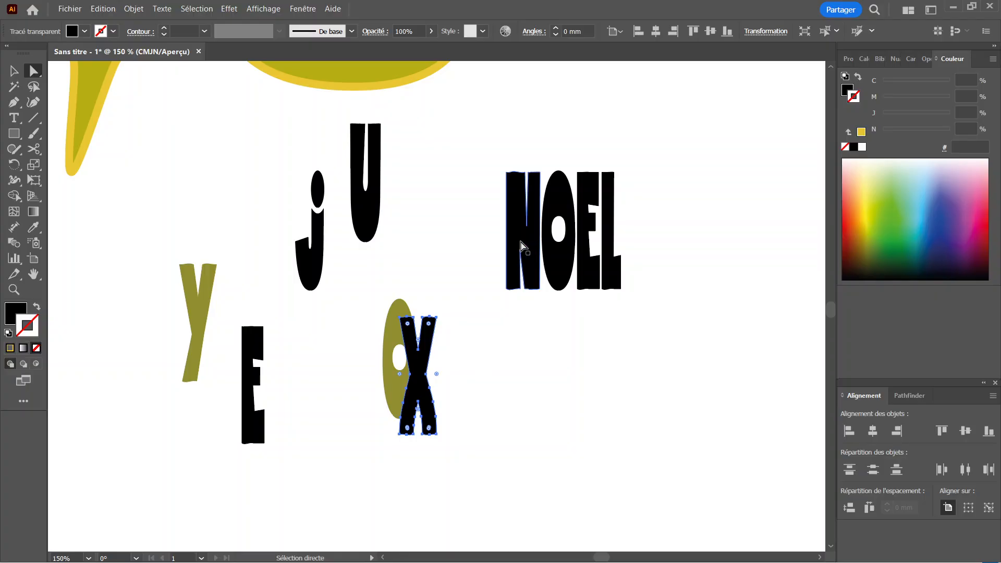
left_click_drag(518, 248, 396, 308)
left_click_drag(321, 235, 360, 325)
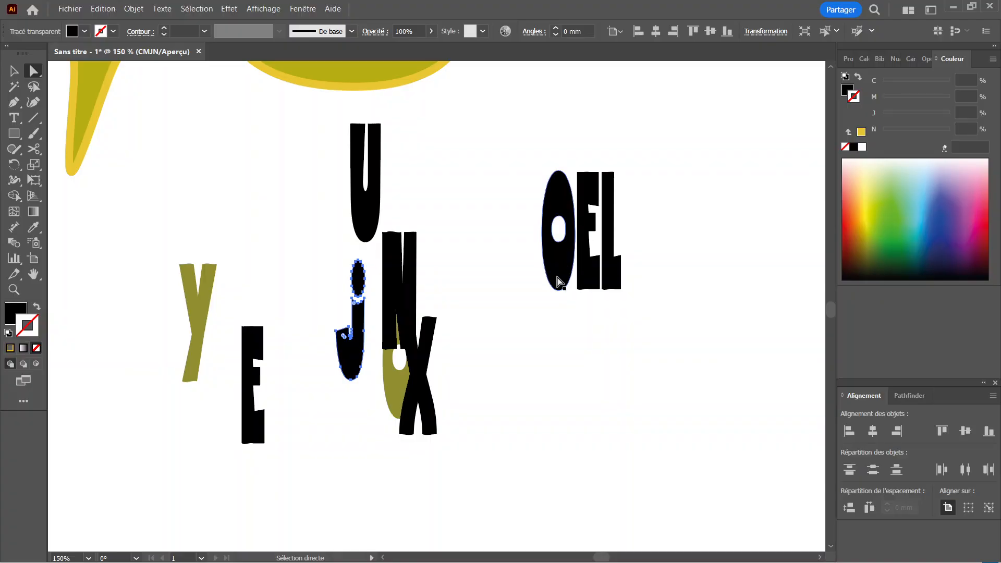
Move the outlined letters O, E and L of "noel" individually out of the word with the Direct Selection tool
left_click_drag(569, 273, 467, 333)
left_click_drag(594, 255, 490, 406)
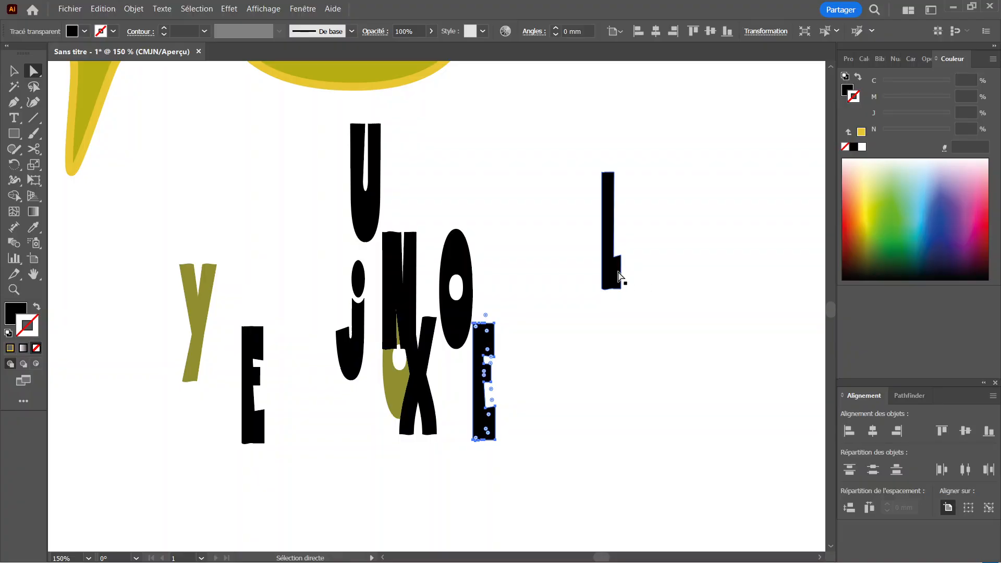
left_click_drag(619, 277, 570, 313)
Select only the anchor points of the j's dot with the Direct Selection tool, leaving the letter's body unselected
left_click(362, 314)
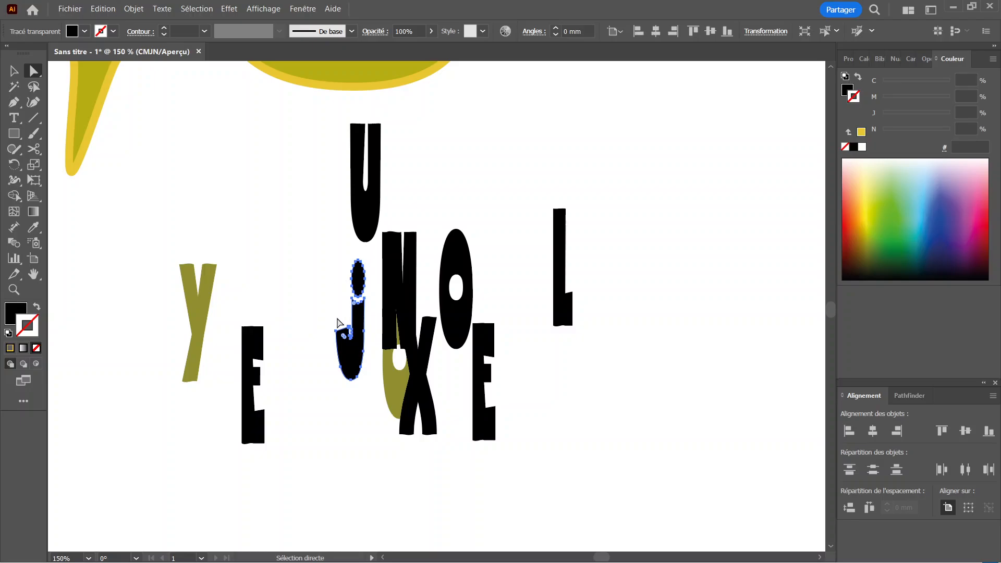
left_click(330, 286)
left_click_drag(332, 228, 372, 311)
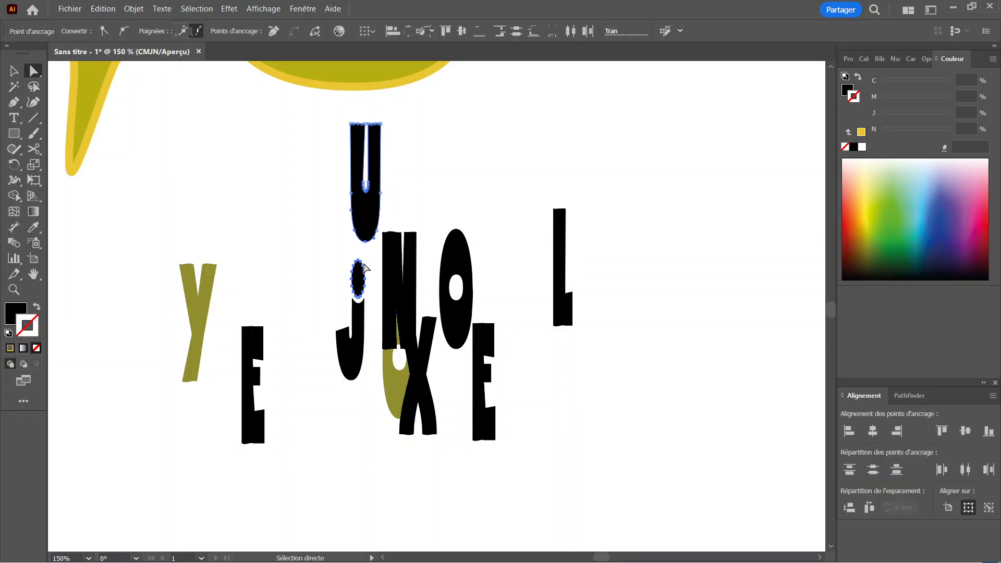
left_click_drag(352, 242, 368, 298)
key("z")
left_click(363, 281)
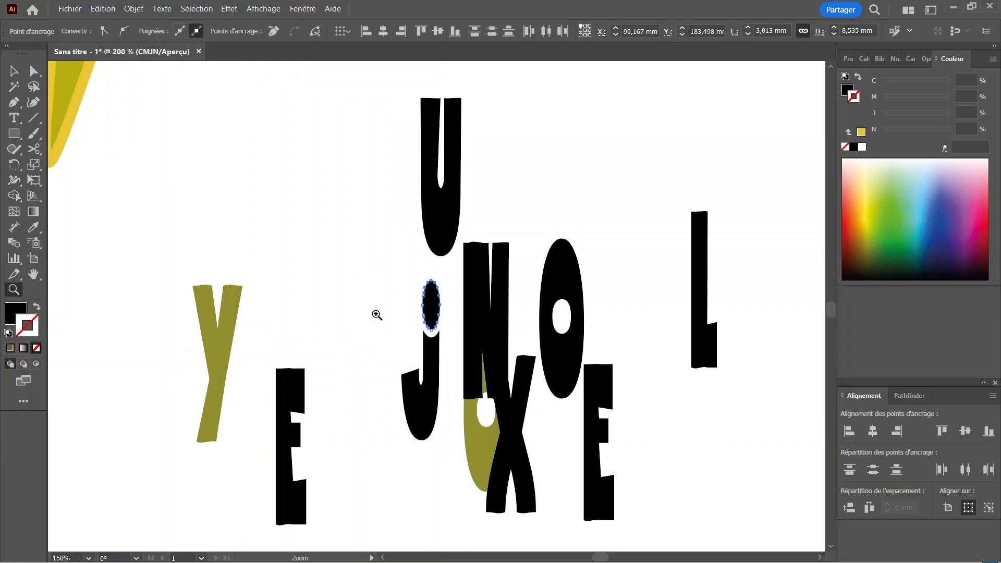
left_click(447, 310)
left_click(416, 301)
left_click(442, 338)
left_click(454, 305)
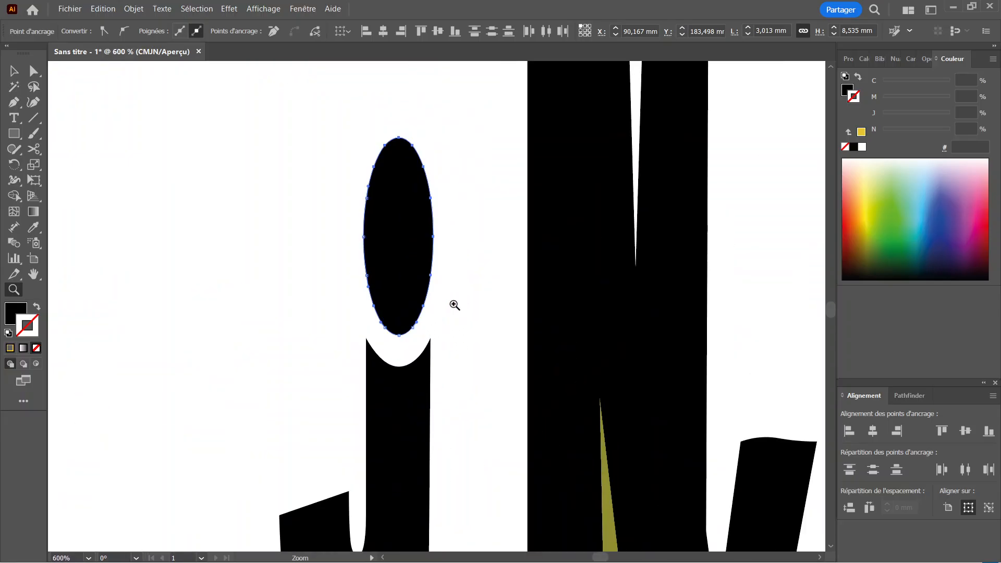
left_click(193, 161)
Select the scattered outlined letters as one whole group with the Selection tool and deselect them
left_click(18, 75)
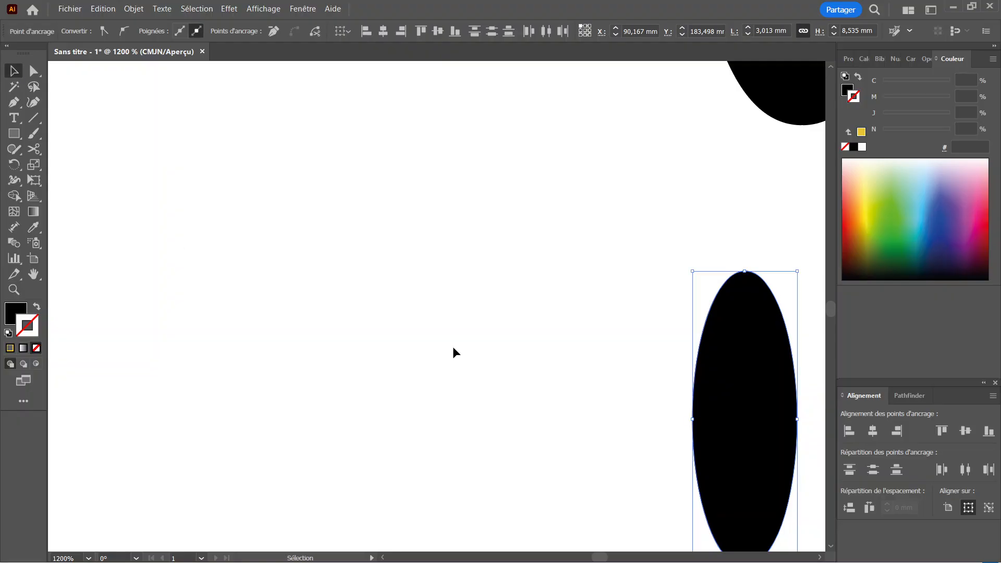
left_click_drag(759, 389, 432, 110)
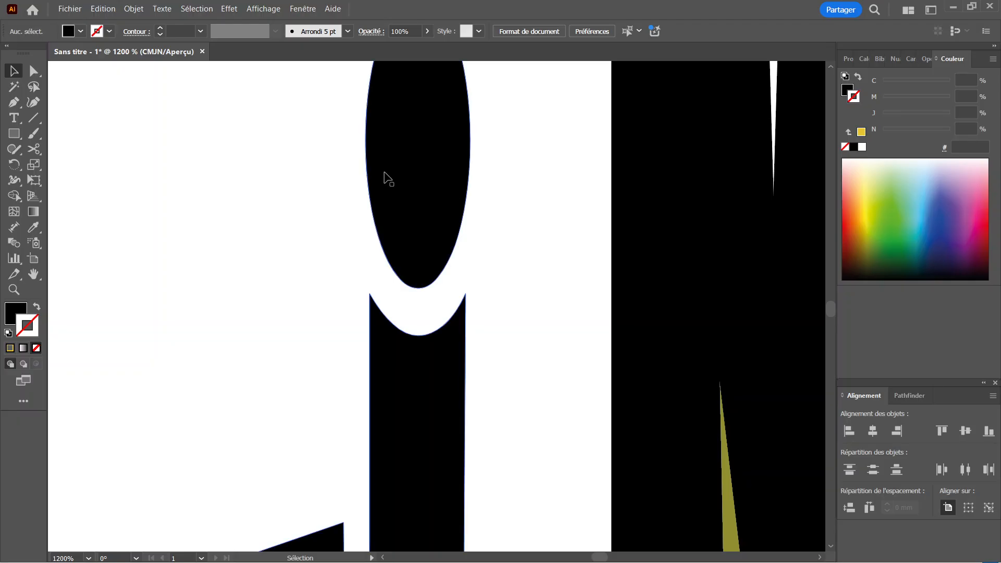
scroll(384, 177, "down", 5)
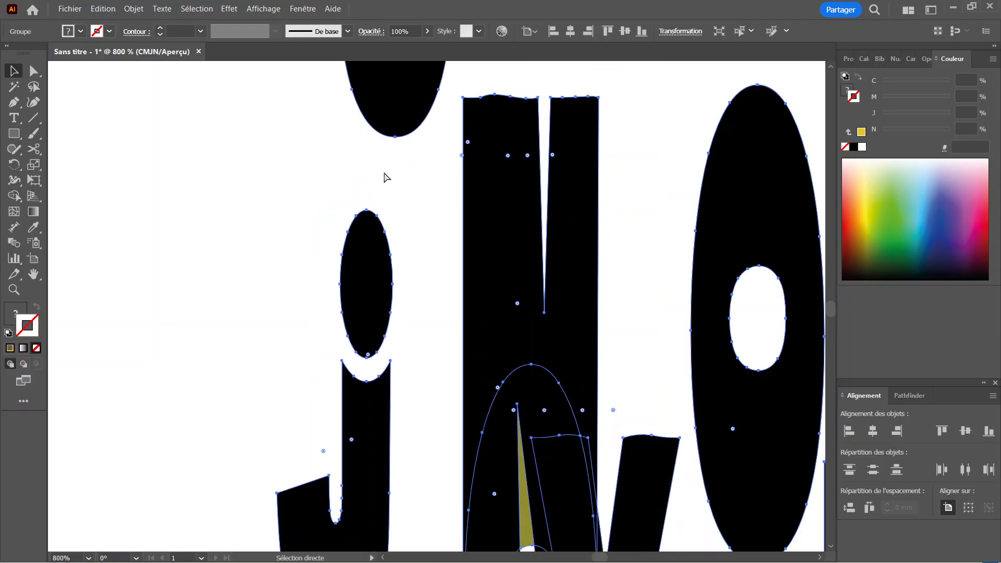
scroll(384, 178, "down", 3)
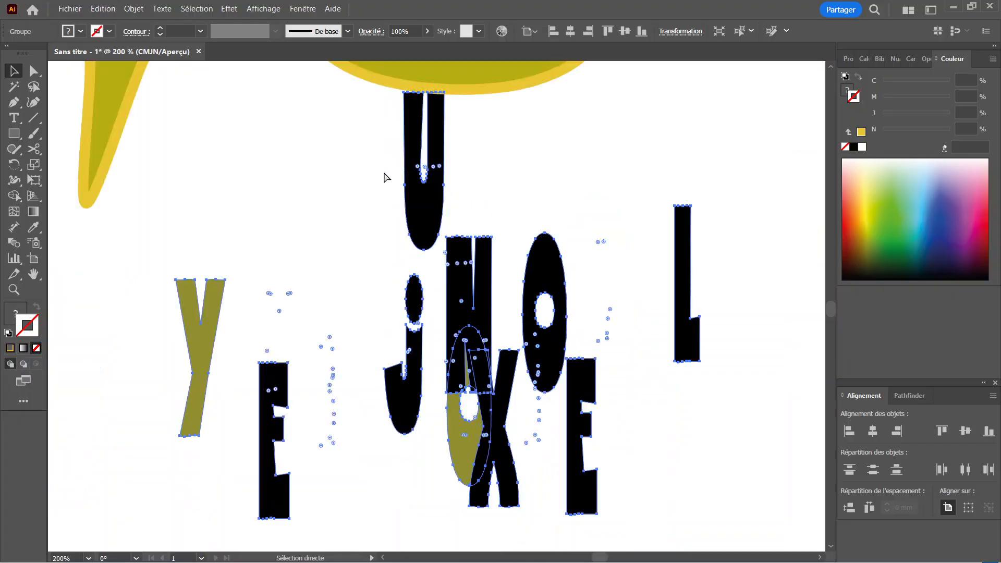
key("v")
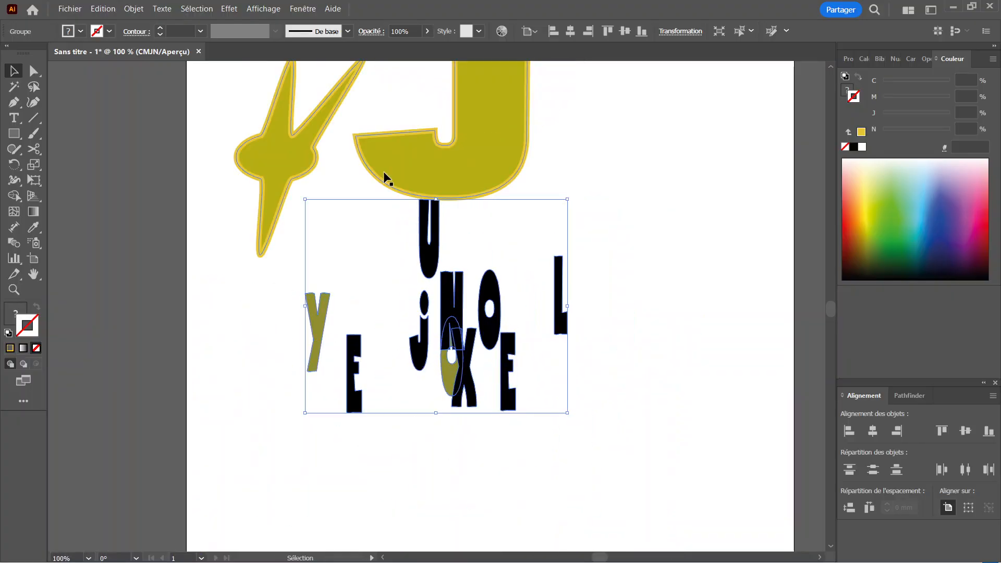
left_click(118, 156)
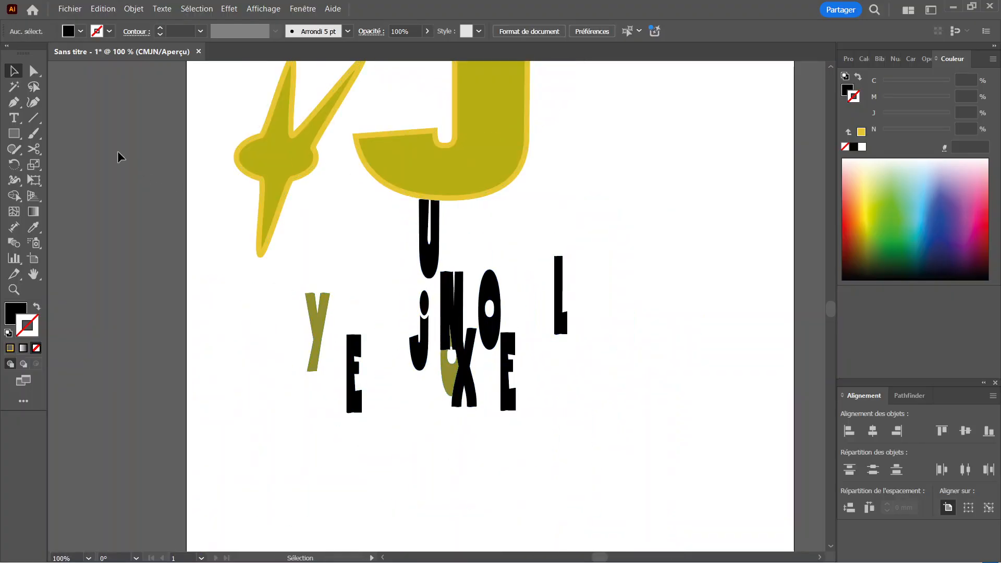
left_click(34, 71)
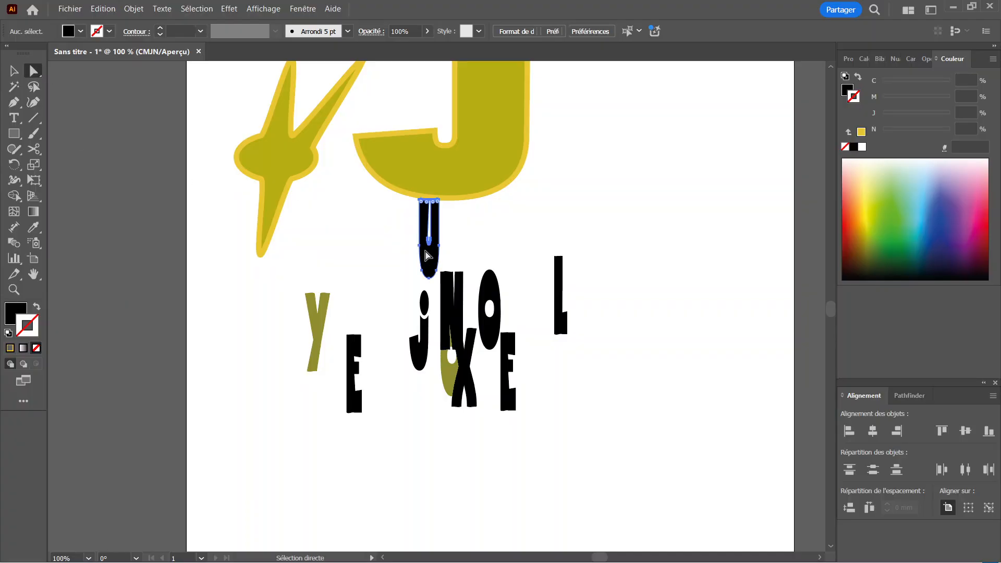
left_click(423, 318)
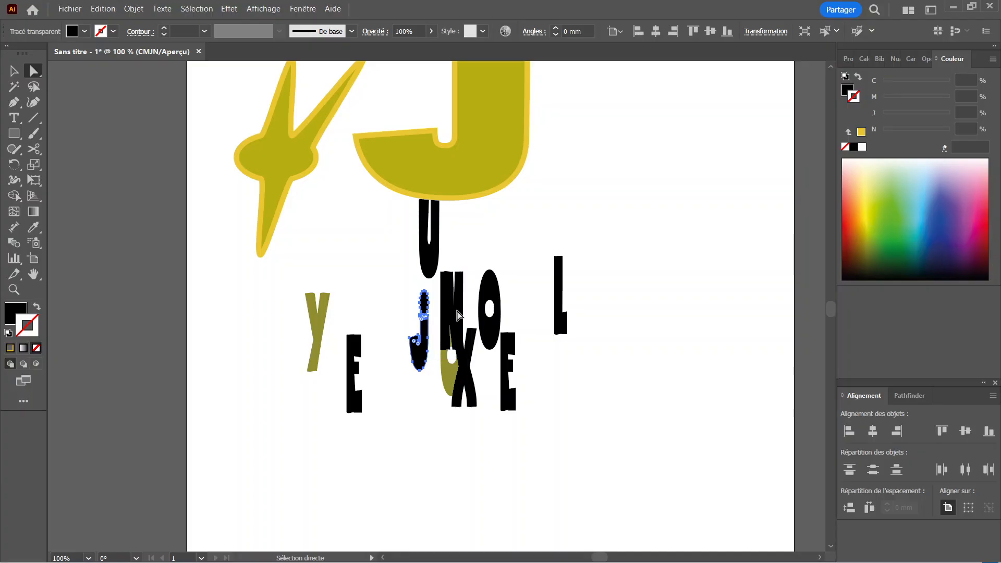
right_click(428, 335)
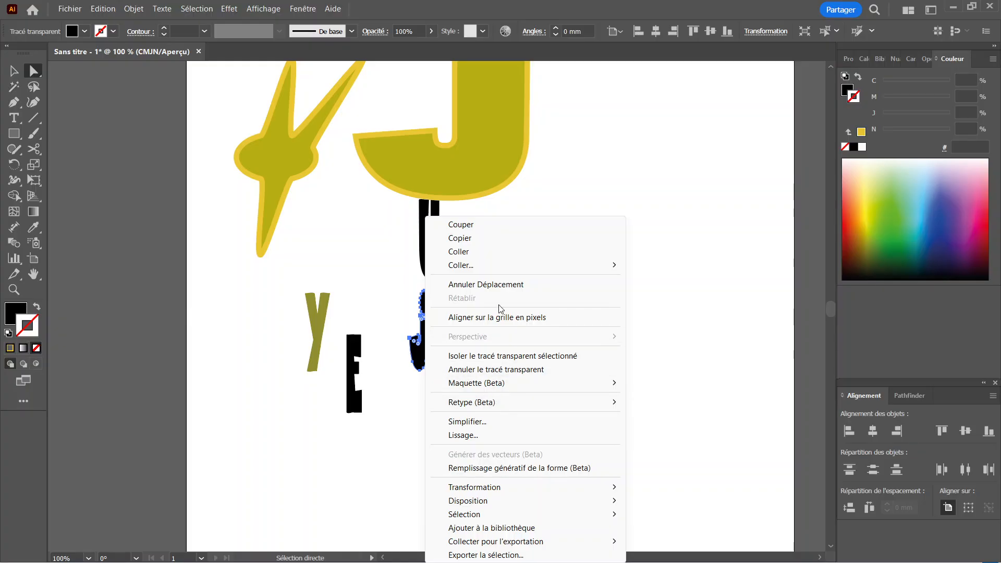
left_click(371, 282)
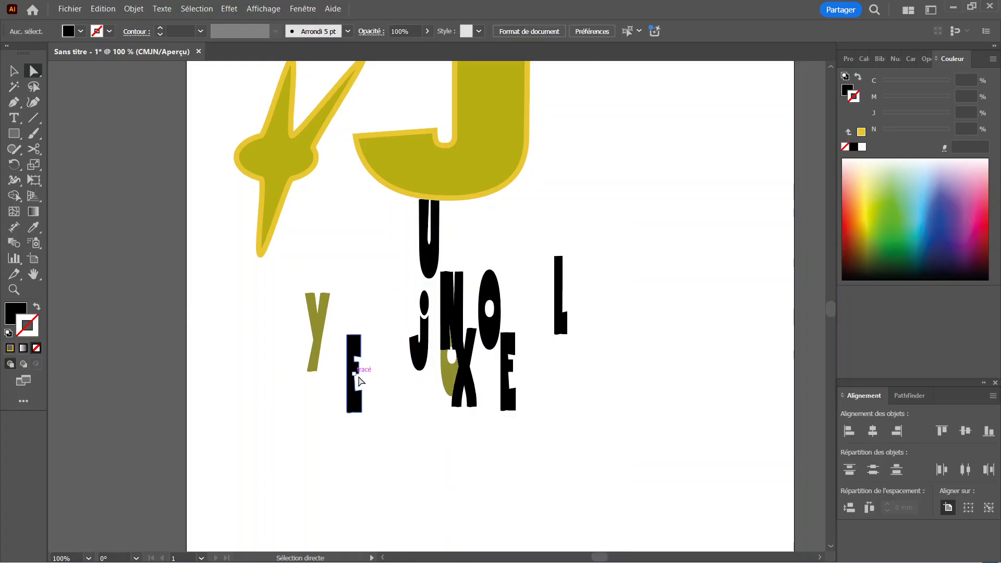
Isolate the letter group and the j's compound path, move the dot up and left away from its body, and exit isolation
key("z")
left_click(426, 315)
left_click(428, 312)
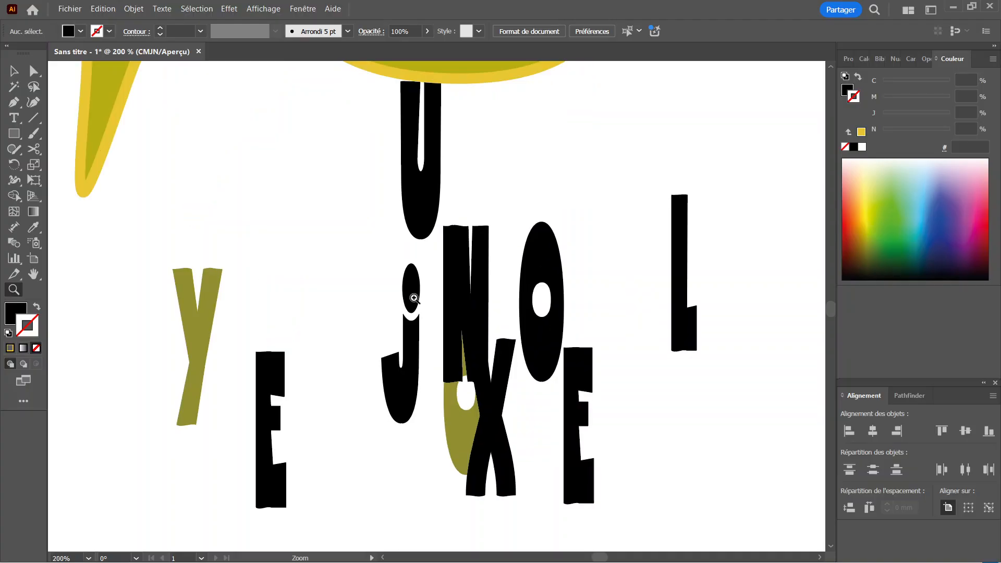
left_click(415, 300)
left_click(14, 70)
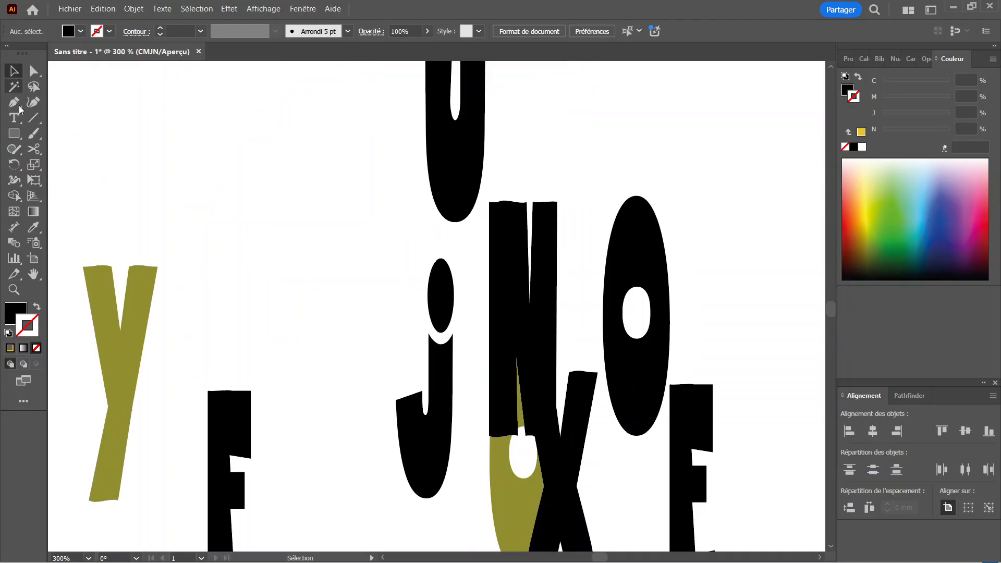
double_click(437, 310)
left_click(438, 303)
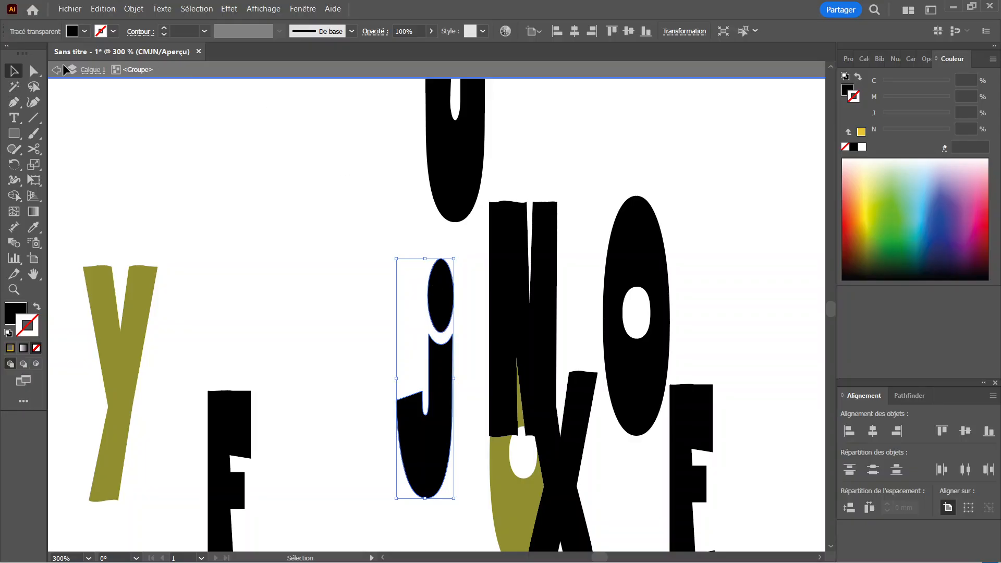
double_click(439, 302)
left_click_drag(435, 304, 280, 252)
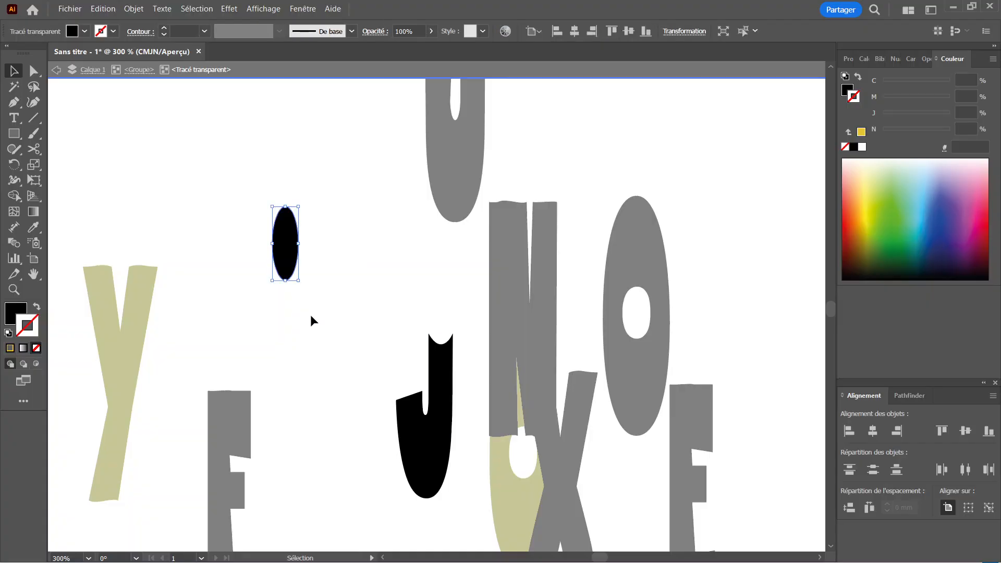
double_click(692, 148)
scroll(334, 200, "down", 1)
scroll(327, 211, "up", 3)
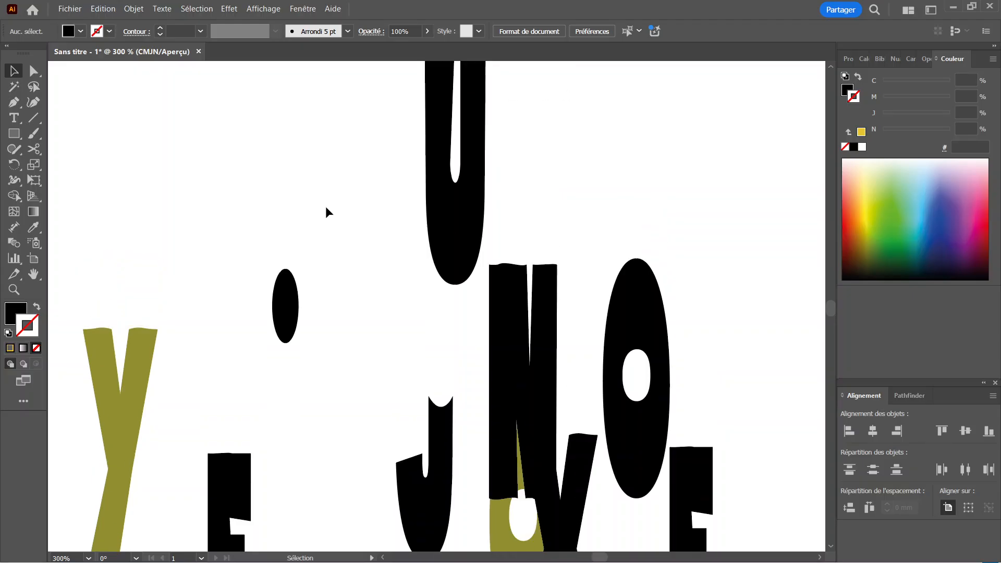
scroll(327, 211, "up", 5)
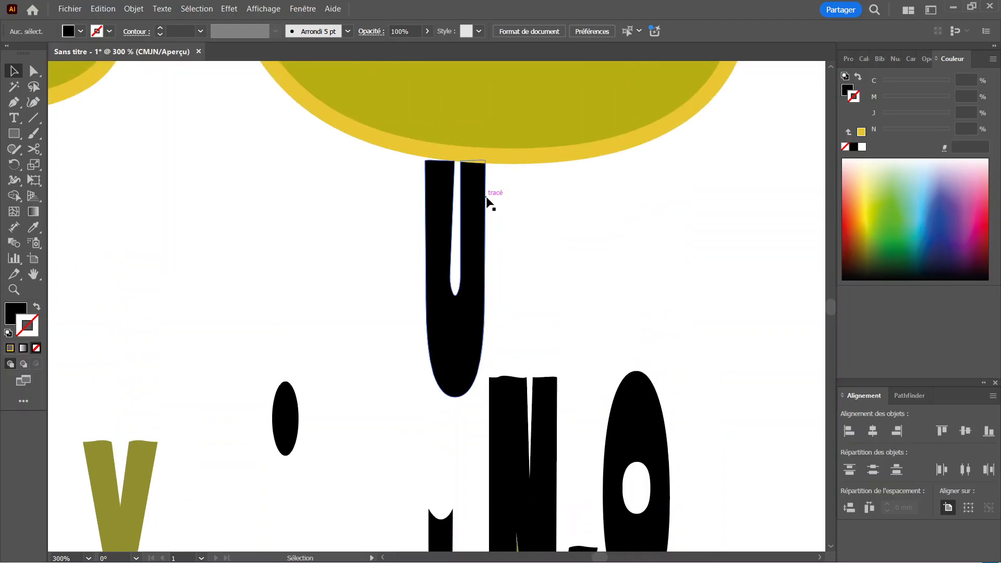
scroll(519, 354, "down", 15)
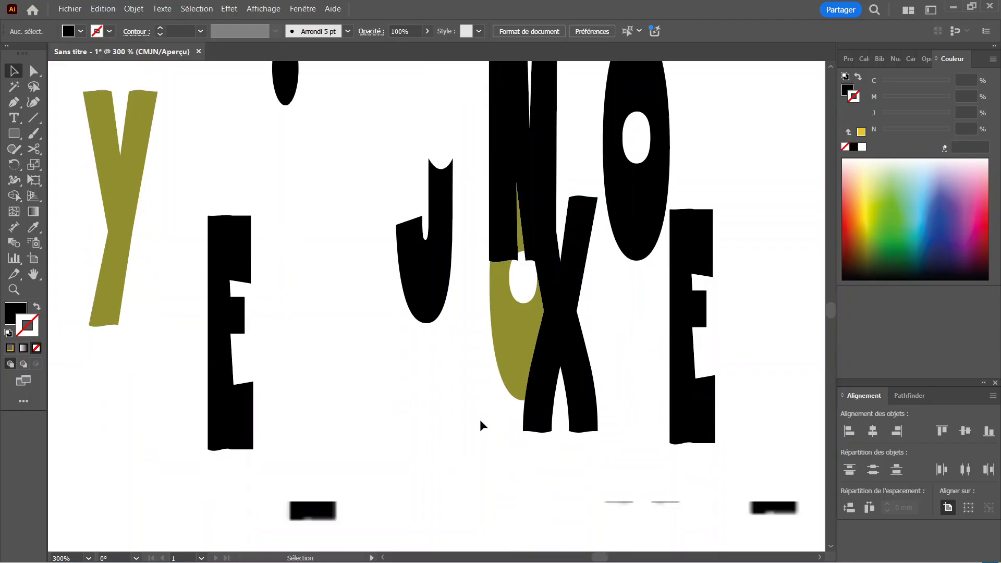
scroll(361, 402, "up", 6)
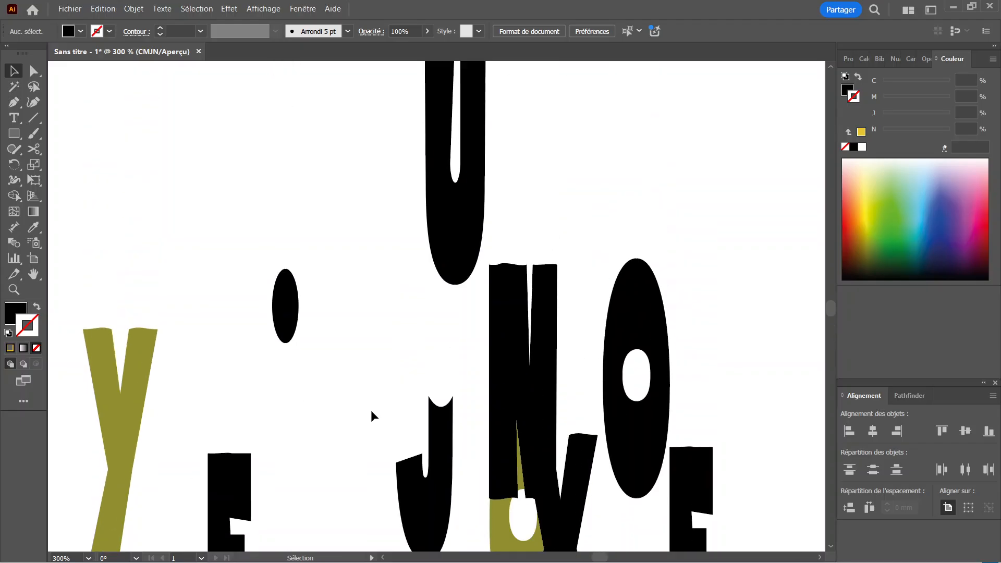
scroll(372, 416, "down", 6)
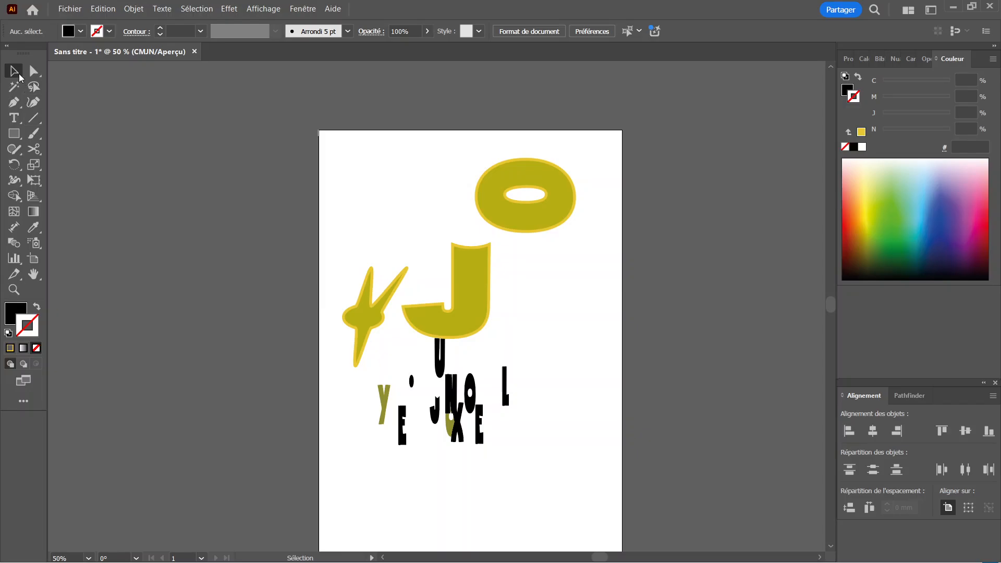
Expand the groups of Calque 1 in the layer list and select the black O, X, U, Y and olive O paths in turn
left_click(867, 60)
left_click(893, 131)
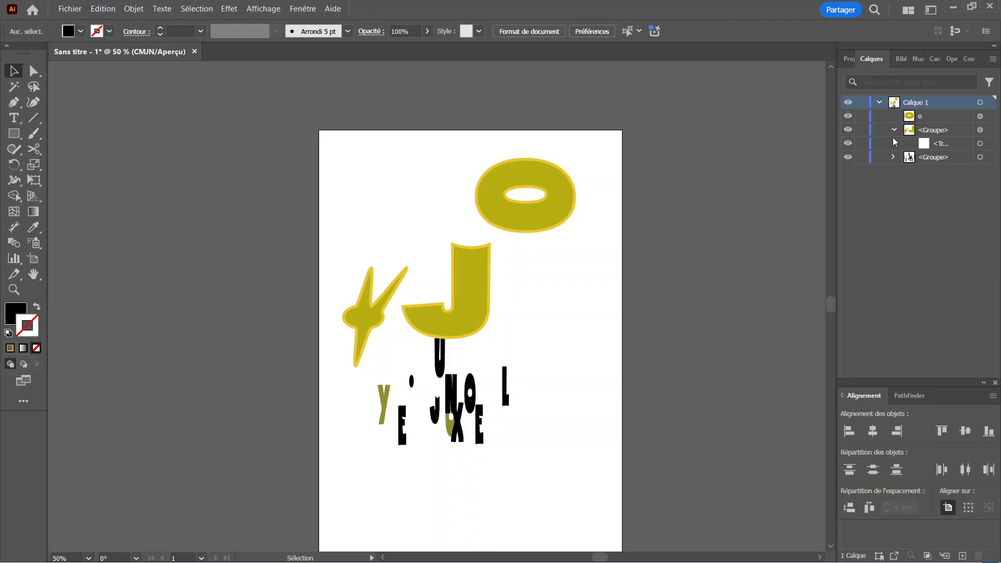
left_click(892, 157)
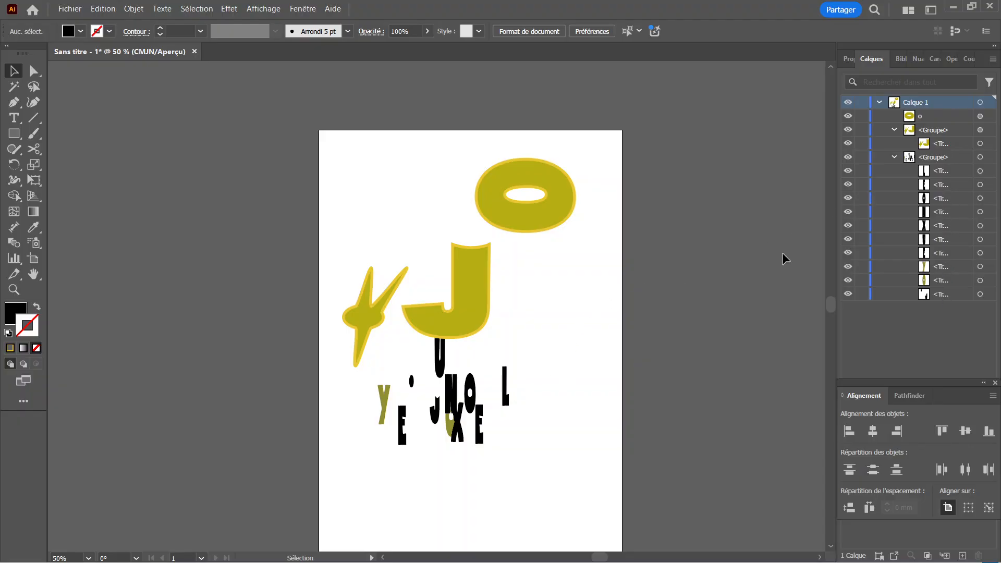
left_click(989, 198)
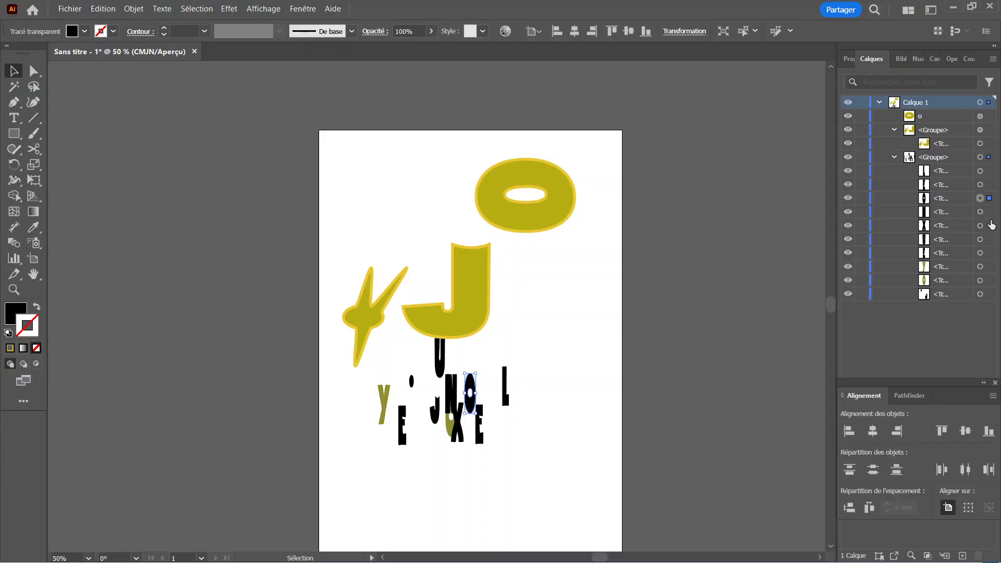
left_click(989, 226)
left_click(989, 240)
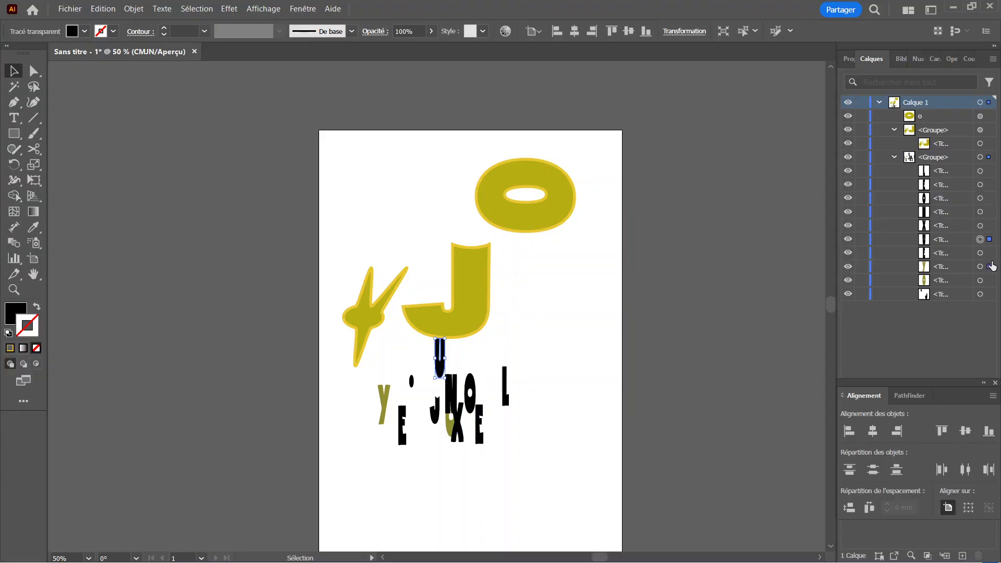
left_click(989, 266)
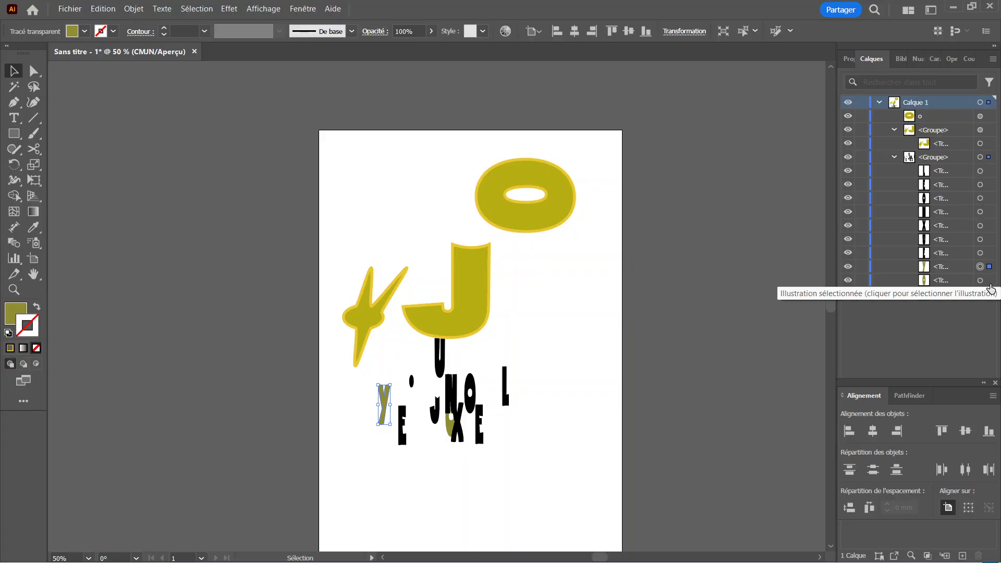
left_click(989, 280)
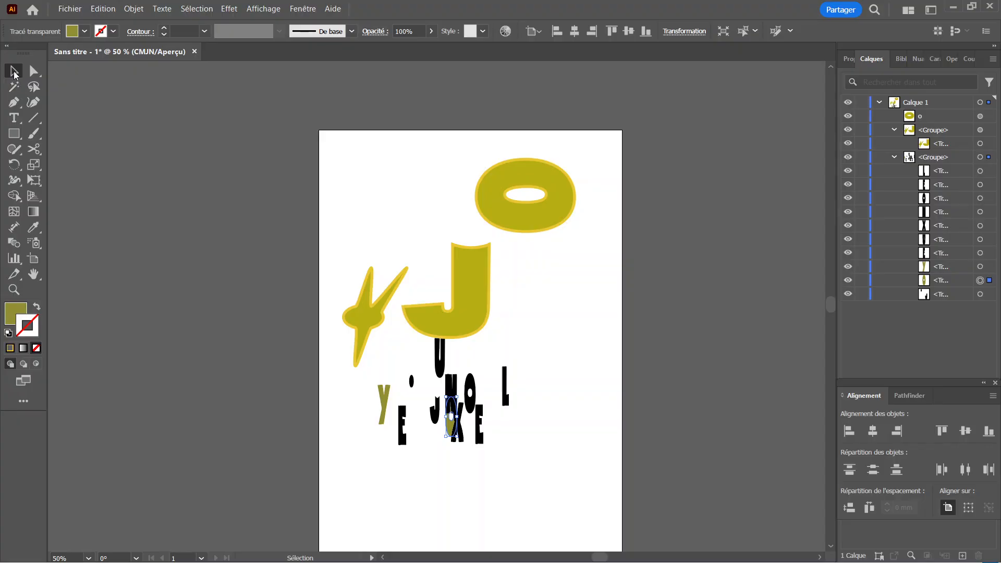
Move the whole group of outlined letters slightly right and down on the artboard and deselect it
left_click_drag(453, 412, 998, 235)
left_click(516, 390)
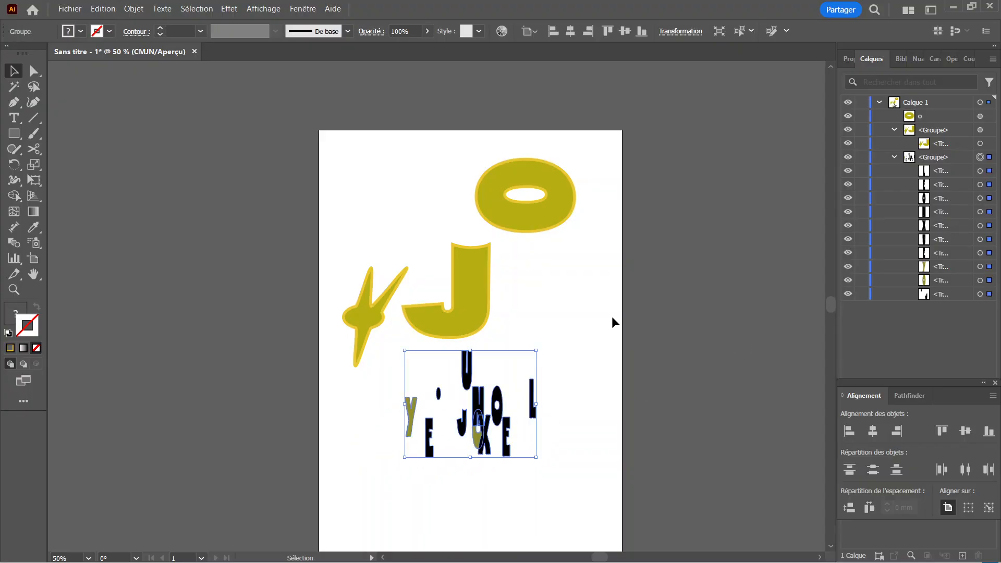
left_click(599, 307)
Isolate the letter group, move the letter U to the right so it sits above the L, and deselect it
left_click(468, 367)
double_click(469, 367)
left_click_drag(469, 367, 569, 313)
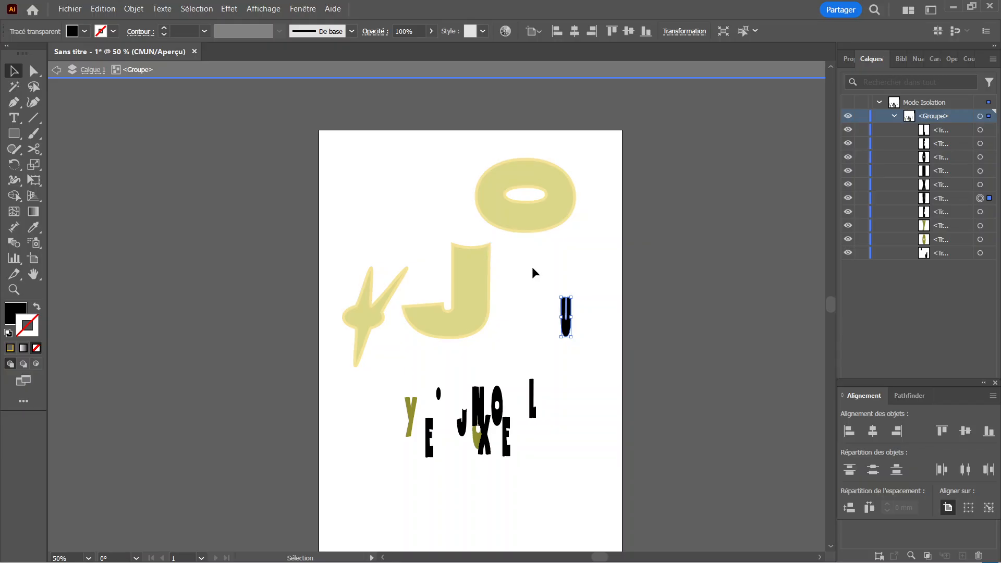
left_click_drag(568, 329, 537, 347)
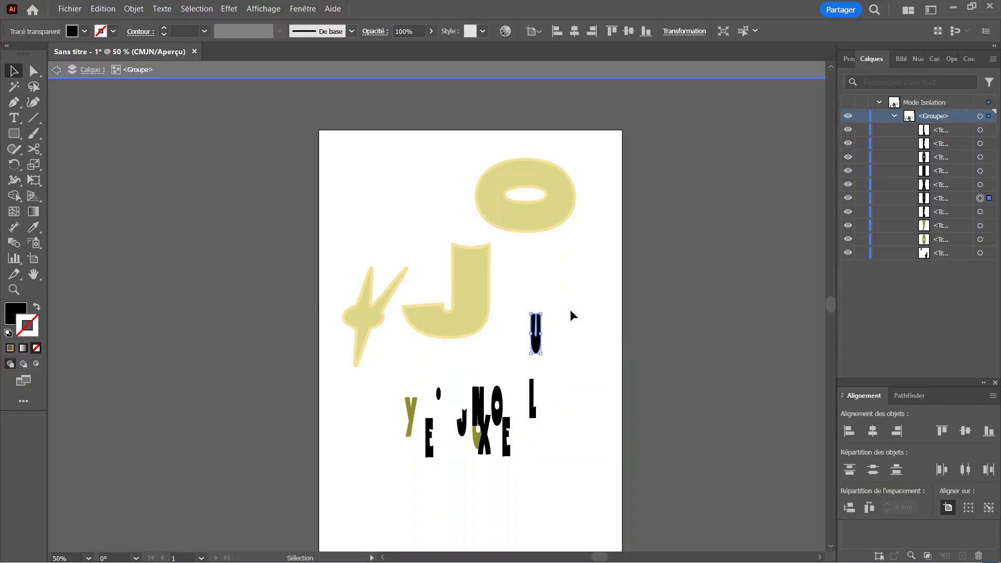
left_click(573, 315)
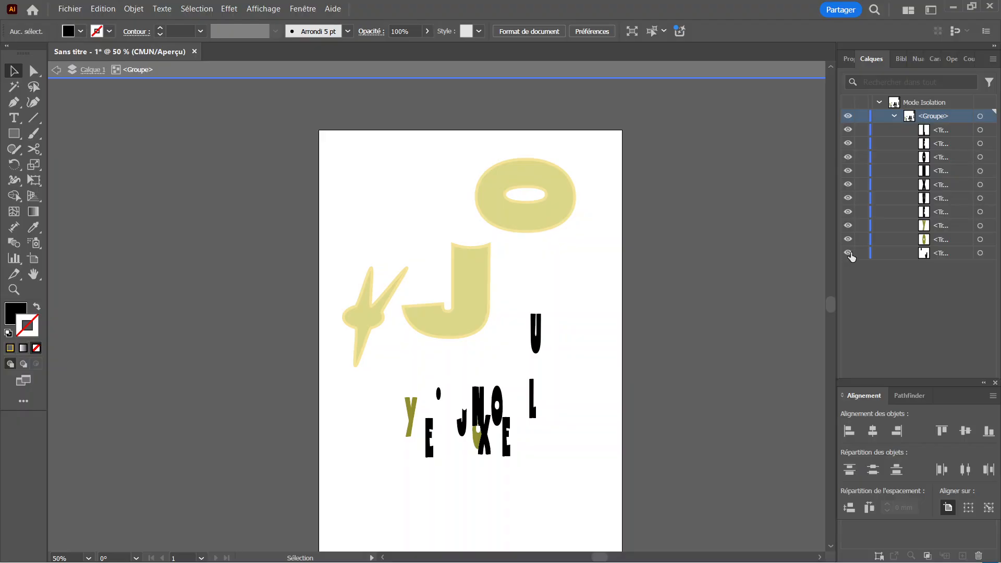
Hide the J, olive O, olive Y and E paths of the isolated group, show them again, and exit isolation
left_click(849, 253)
left_click(848, 239)
left_click(848, 211)
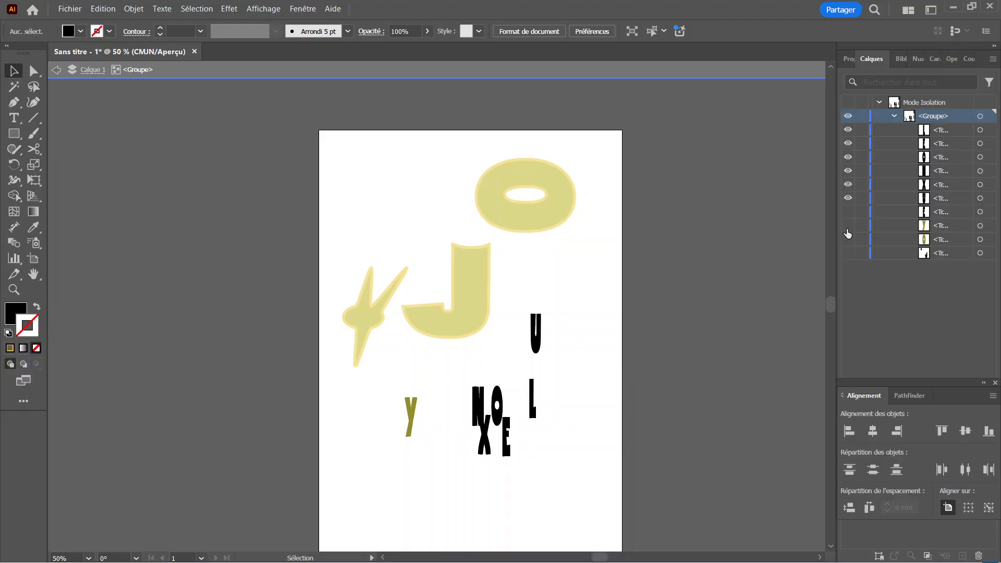
left_click(848, 227)
left_click(848, 225)
left_click(848, 211)
left_click(848, 239)
left_click(848, 253)
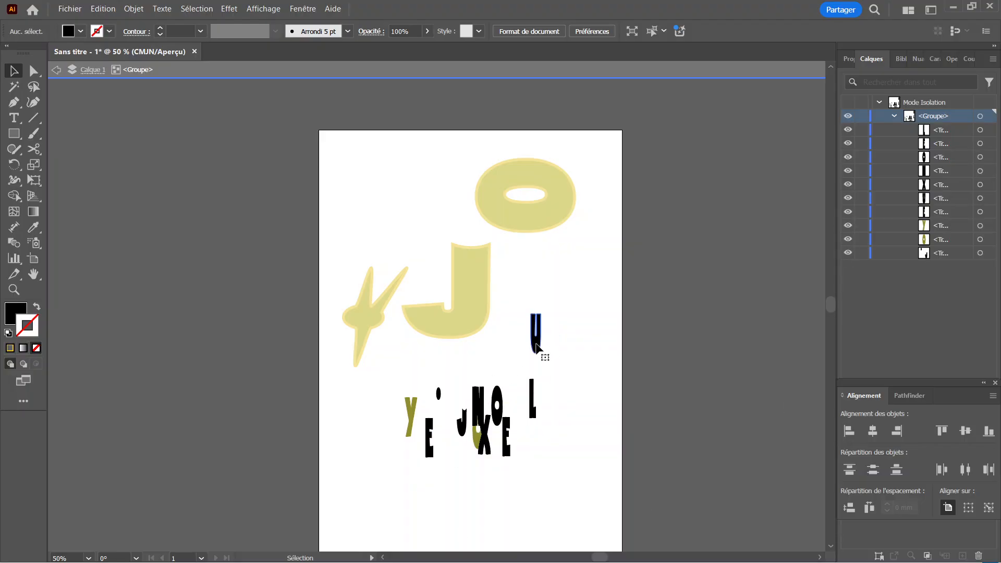
double_click(659, 245)
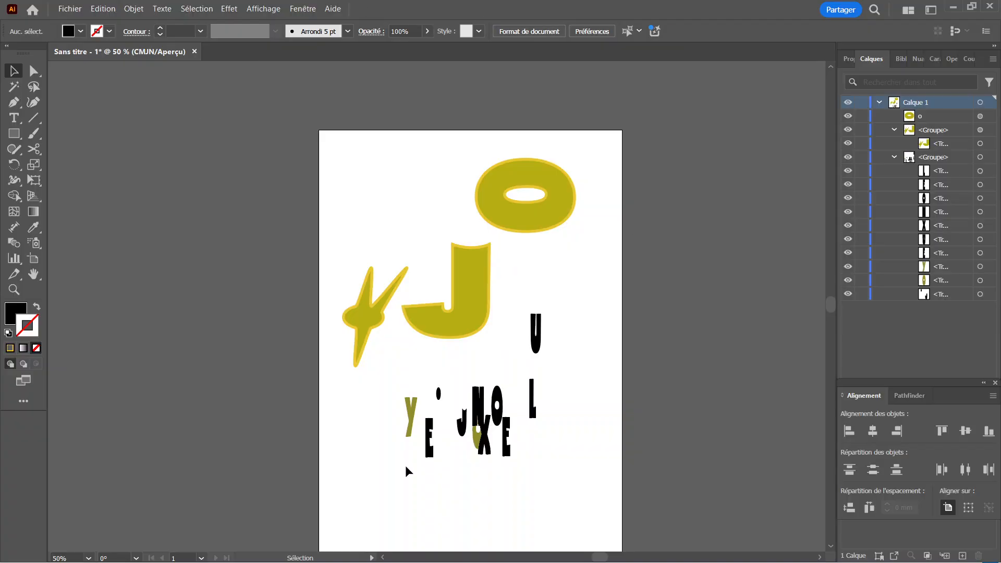
Ungroup the small outlined letters and move the letter U up and right on its own
left_click(535, 334)
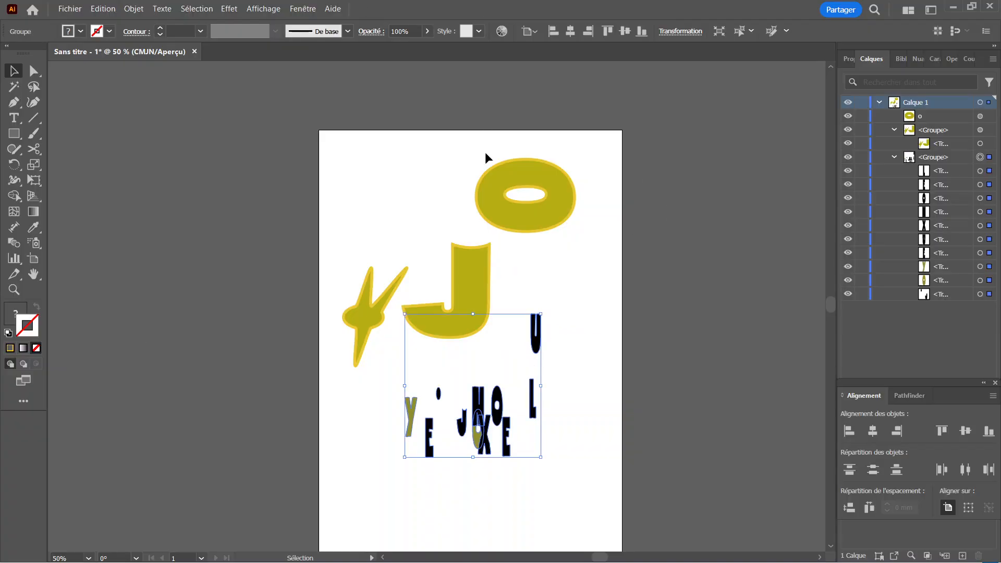
right_click(536, 344)
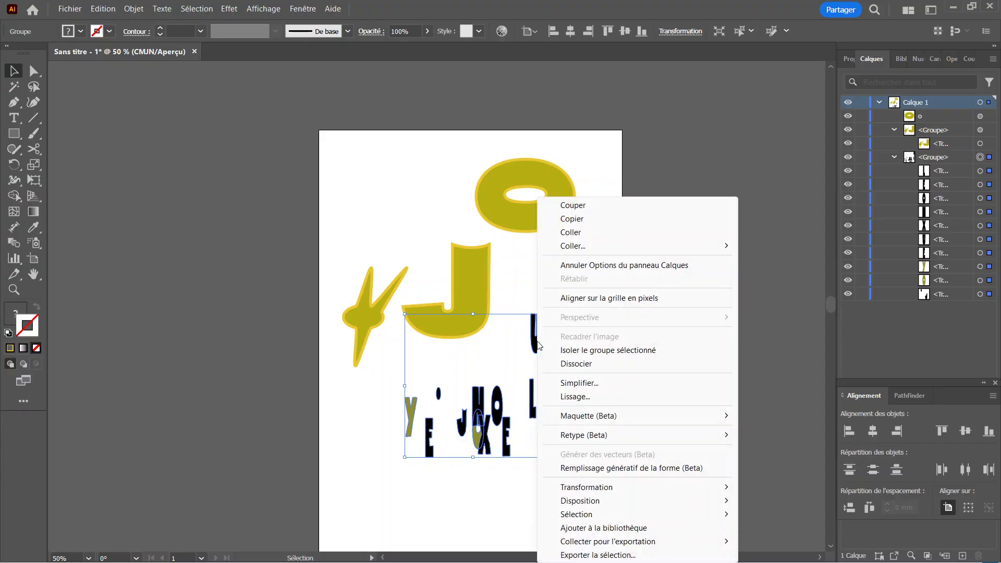
key("Escape")
key("ctrl+shift+g")
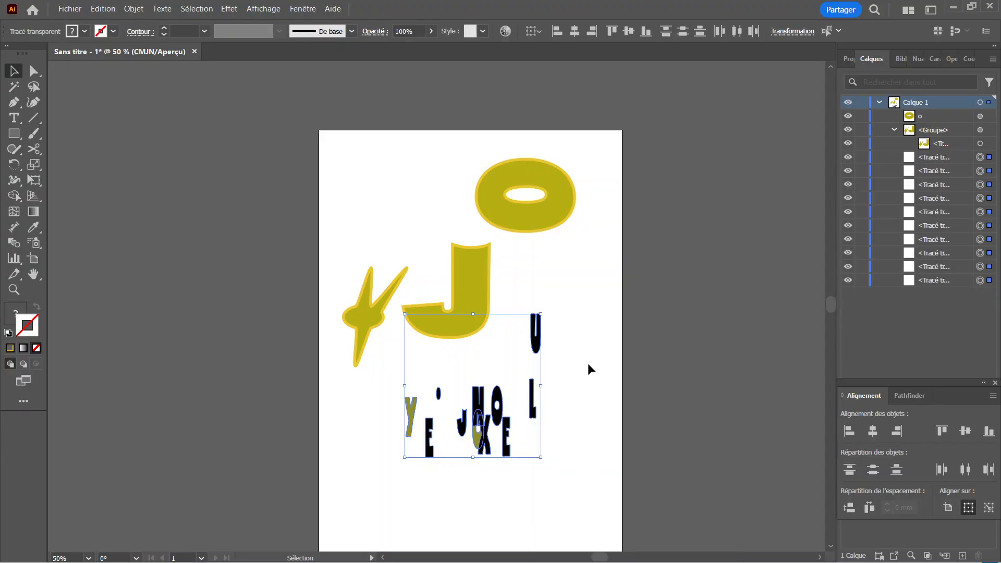
left_click(587, 363)
left_click(535, 335)
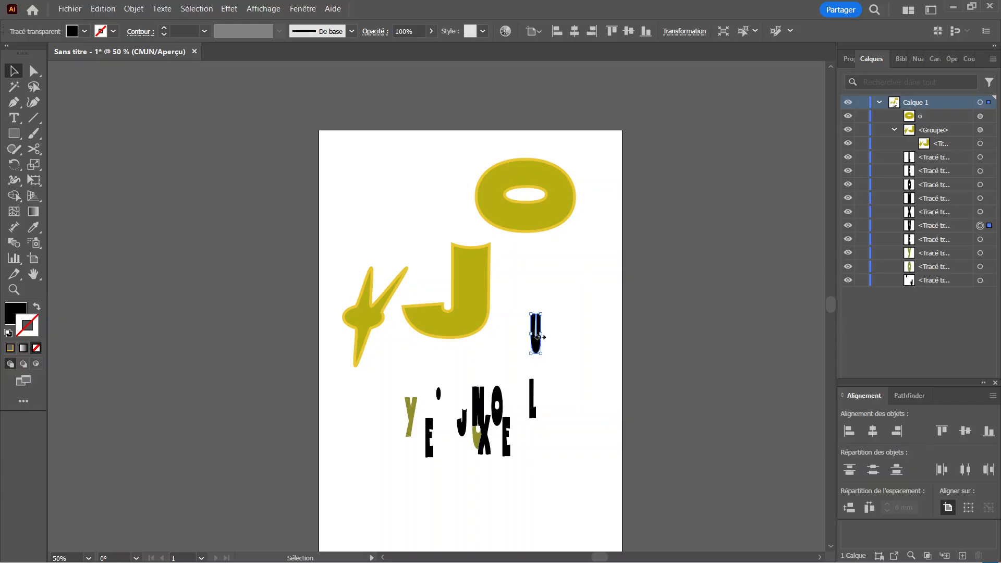
left_click_drag(536, 336, 561, 326)
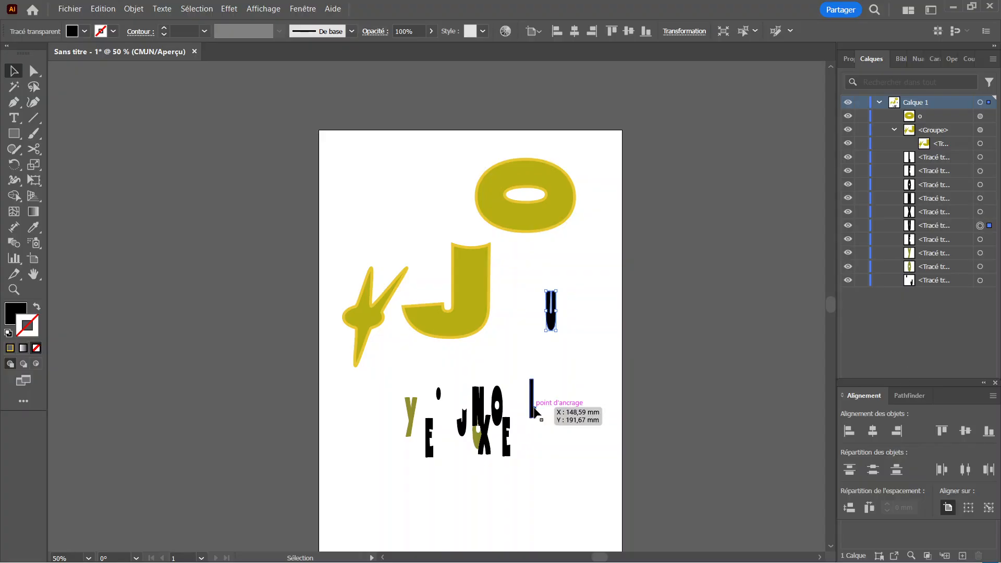
Select the letter L, undo the move of the U and the ungrouping of the letters, and deselect everything
left_click(533, 412)
key("ctrl+z")
key("ctrl+z")
key("ctrl+z")
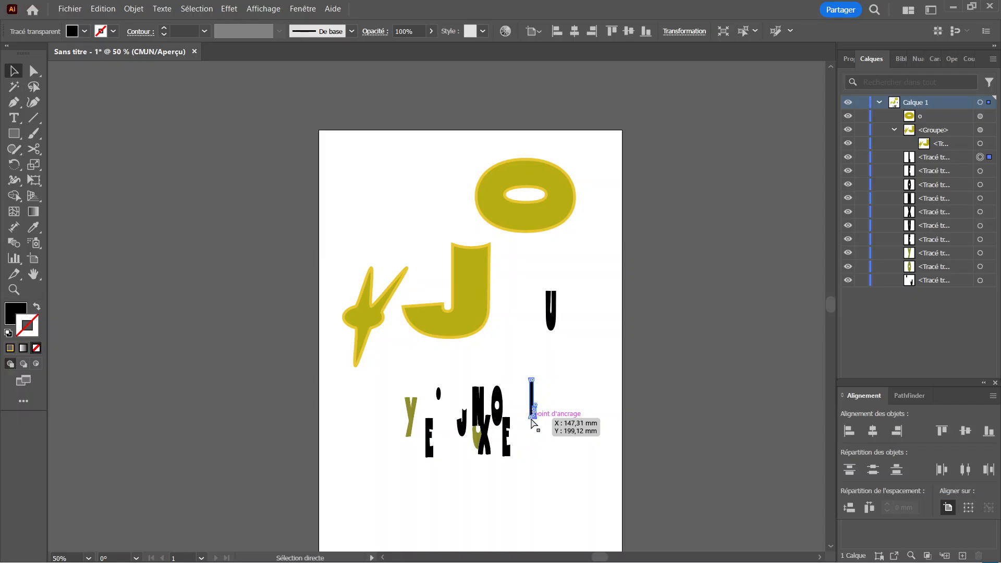
left_click(570, 357)
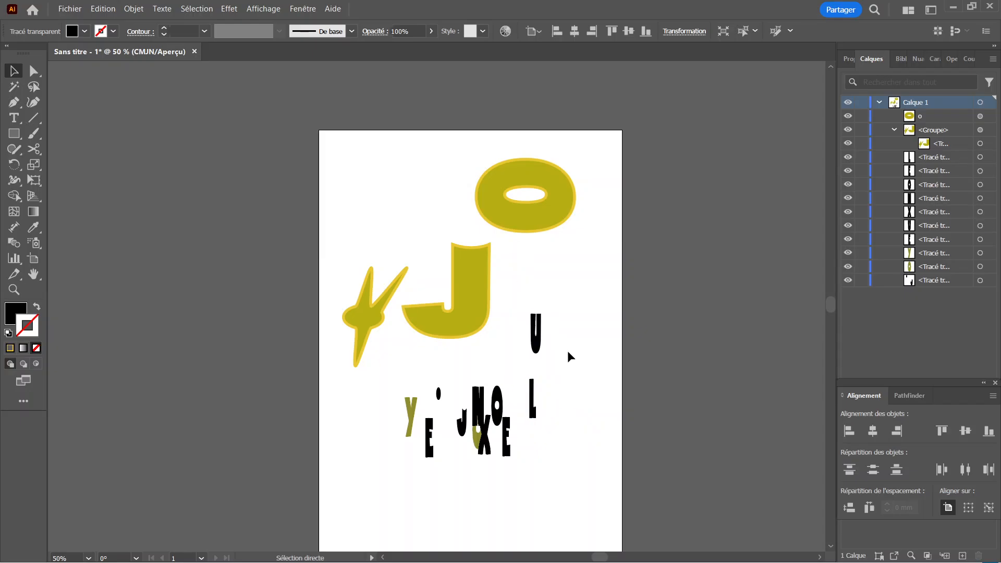
key("ctrl+z")
left_click(568, 353)
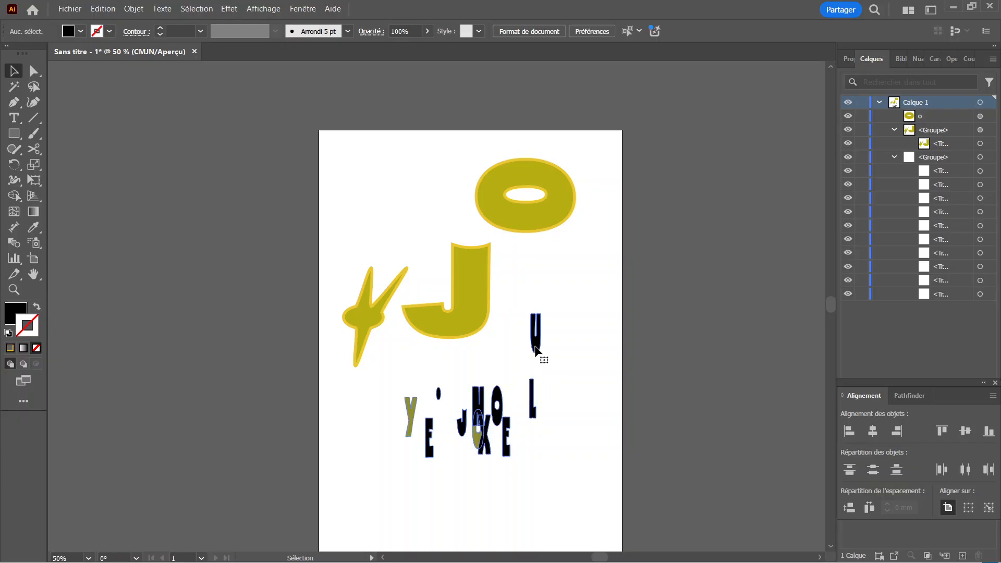
Isolate the letter group, try moving the U upward, undo that move, and exit isolation
left_click(538, 351)
left_click(564, 385)
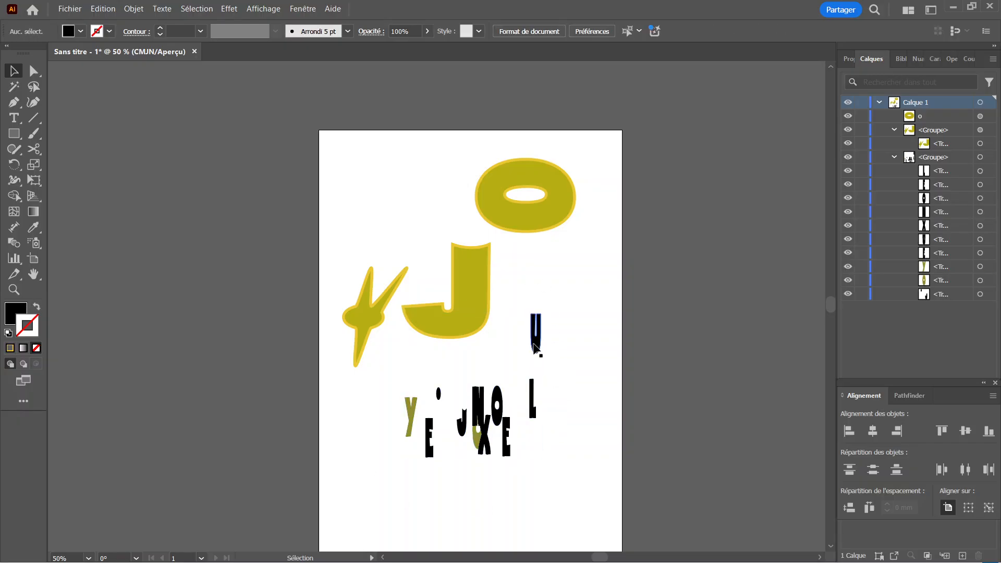
left_click(535, 345)
double_click(535, 345)
left_click_drag(535, 346, 542, 302)
key("a")
key("ctrl+z")
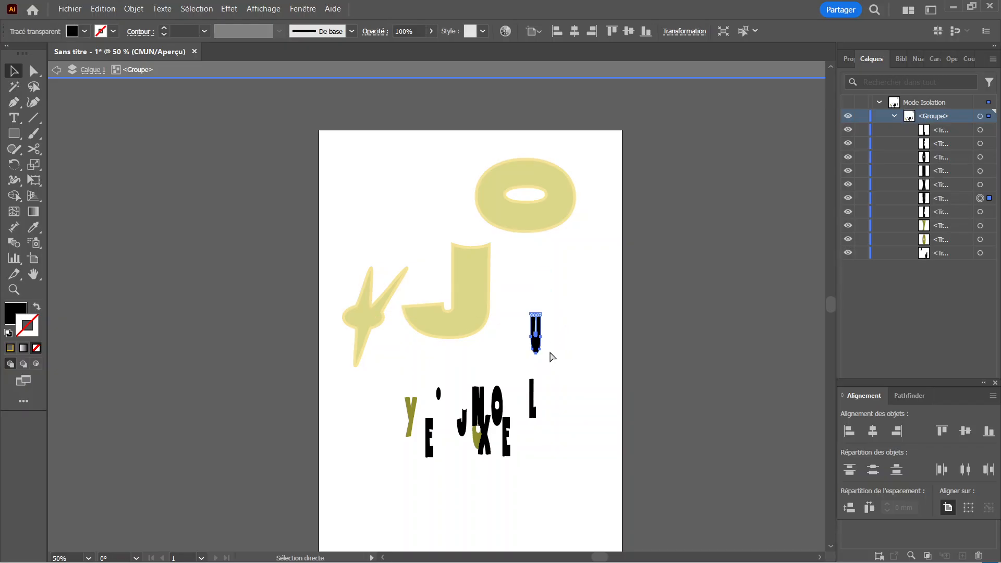
left_click(550, 353)
left_click(541, 342)
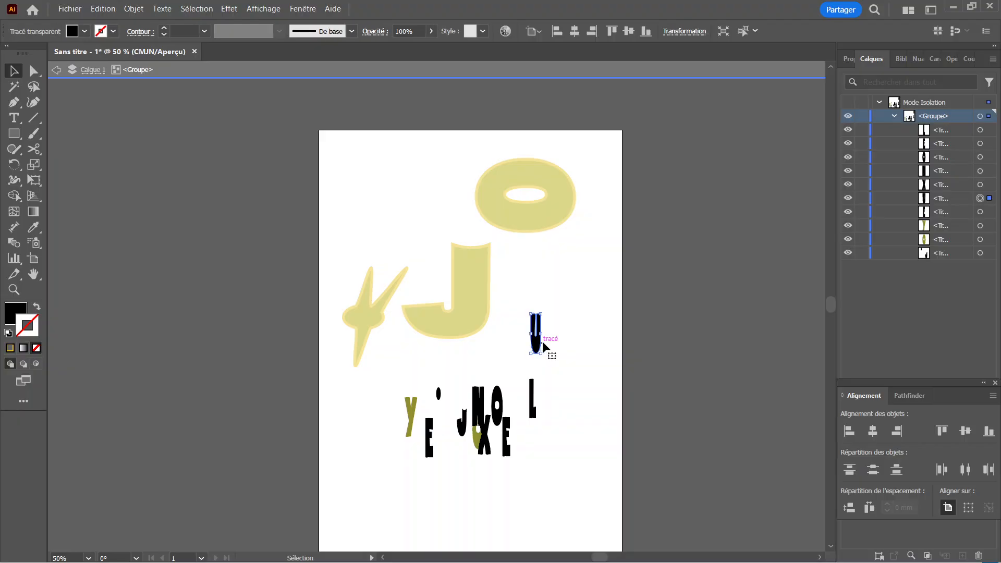
left_click(557, 345)
double_click(557, 347)
Select the group of small outlined letters, ungroup it into separate paths, and deselect them
left_click(537, 343)
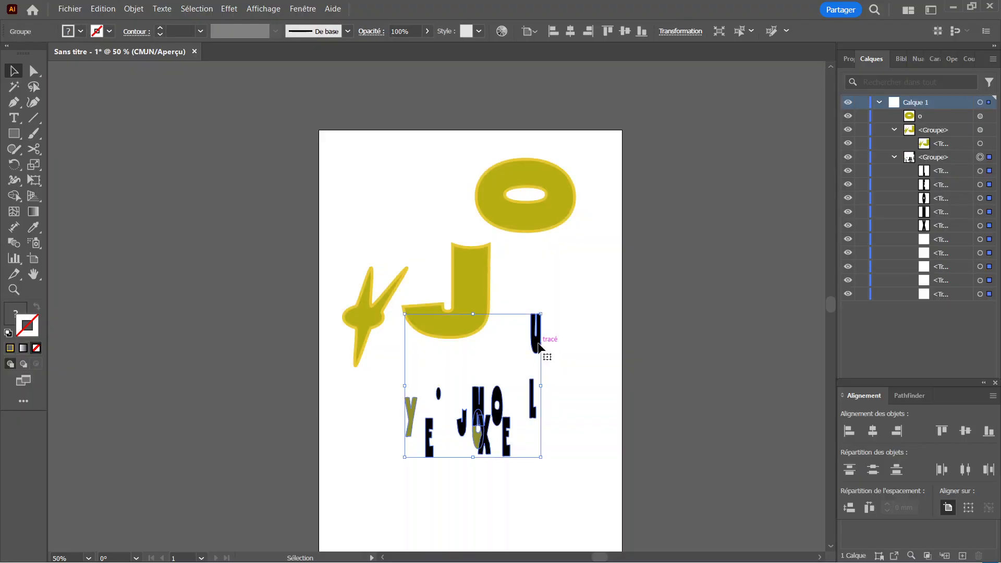
right_click(540, 347)
left_click(577, 363)
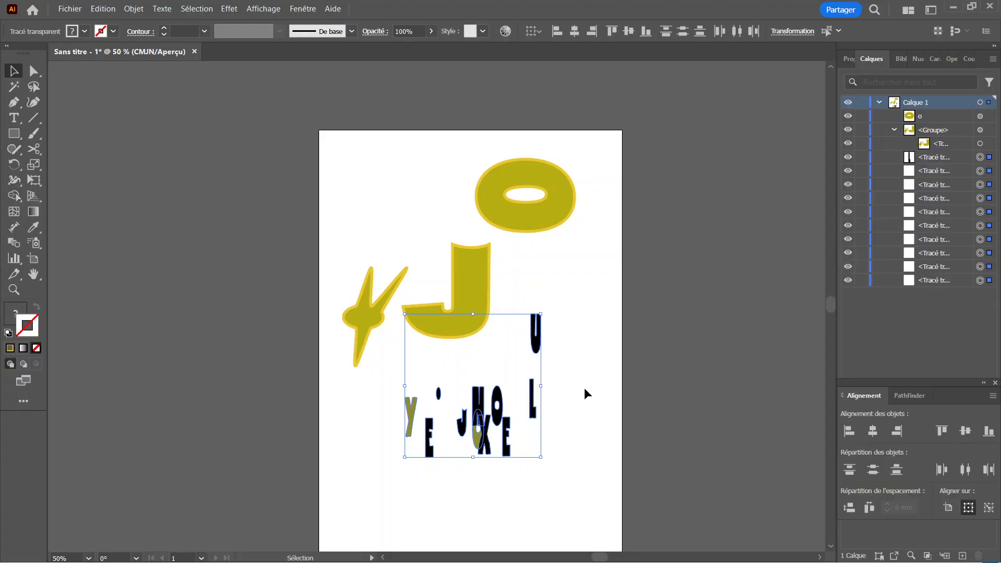
left_click(584, 387)
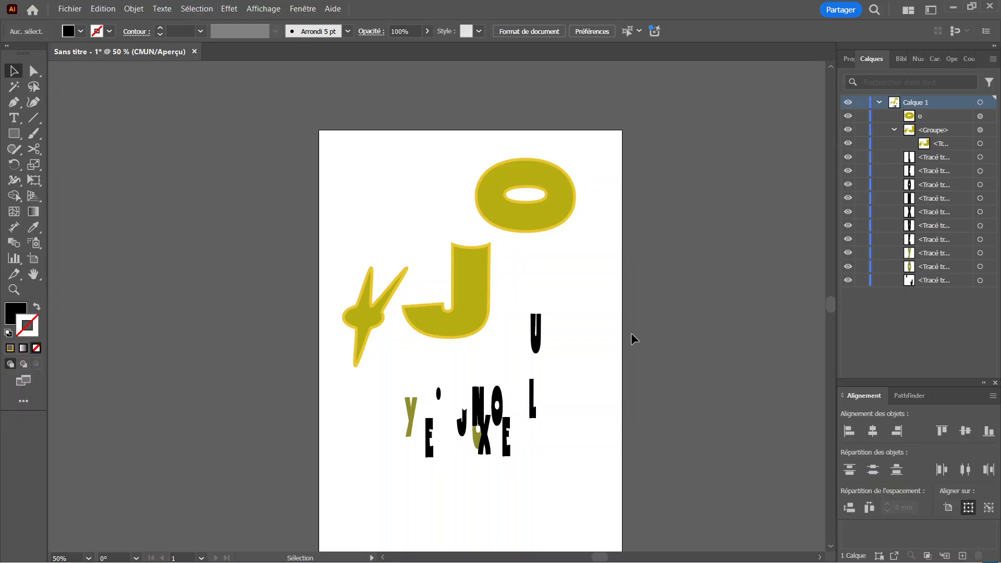
Move the ungrouped U up and right to just below the large O, and move the L slightly up and right
left_click_drag(536, 331, 587, 269)
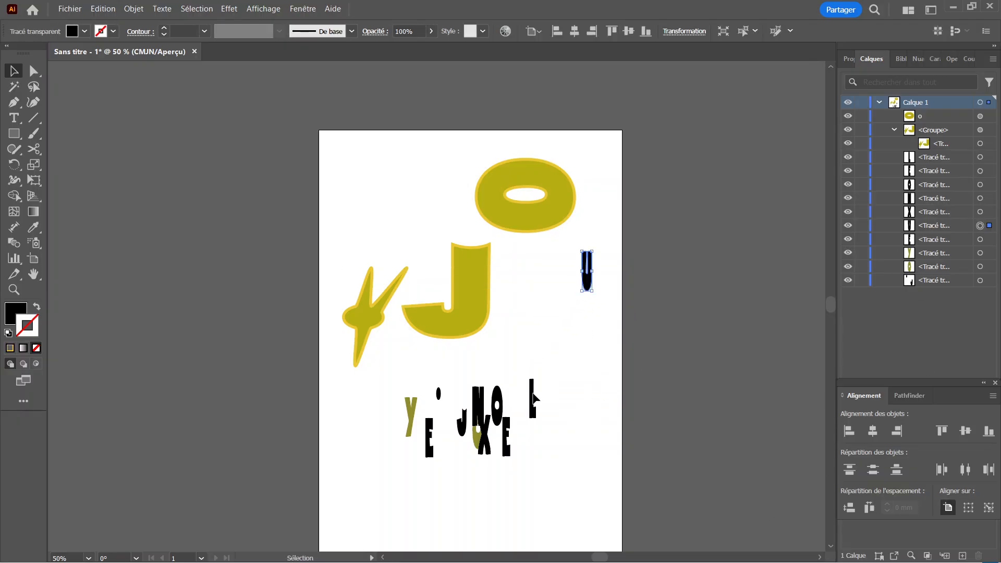
left_click_drag(534, 399, 568, 345)
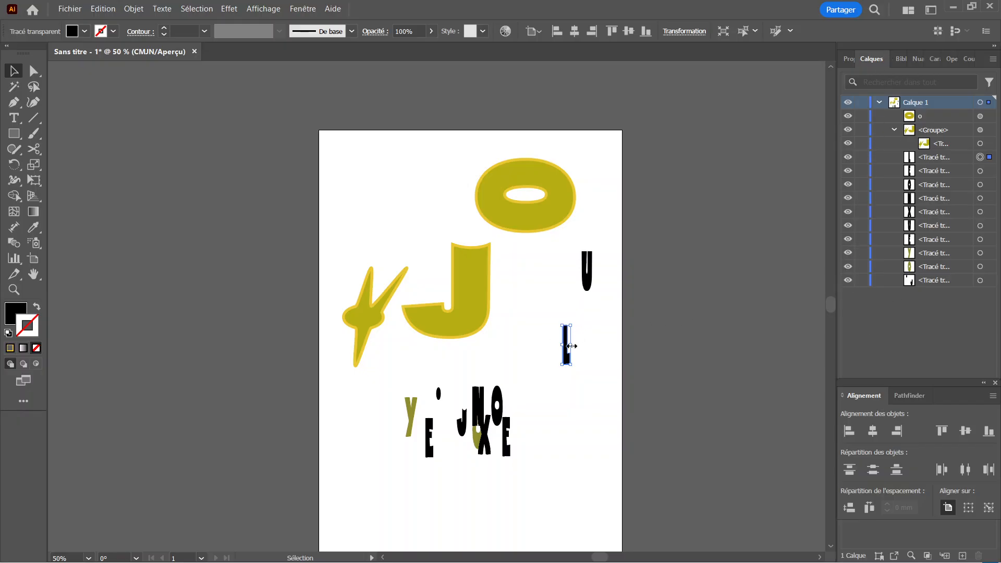
left_click_drag(568, 352, 561, 385)
left_click(861, 157)
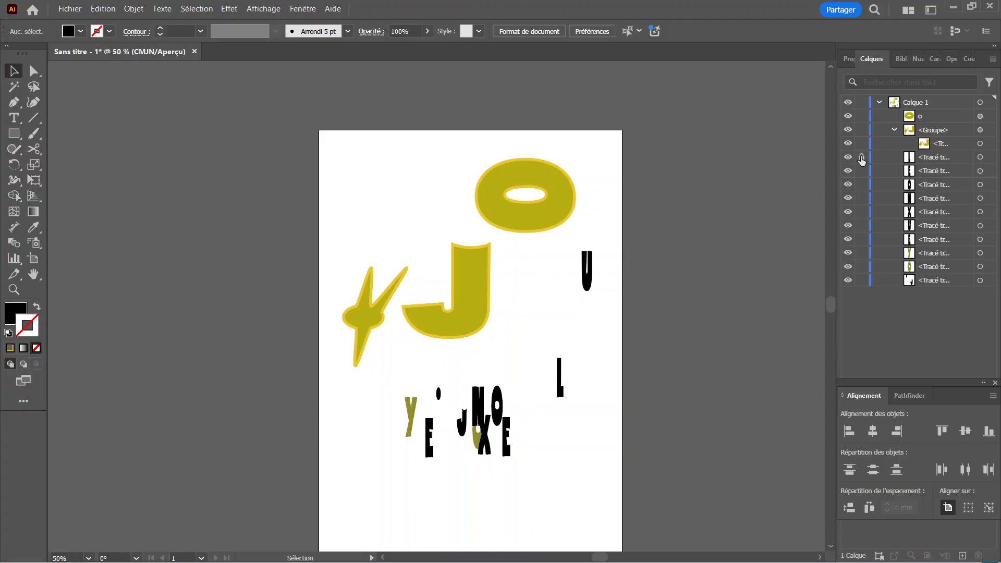
Select all the artwork on the artboard and look over the large shapes and the separated small letters
scroll(448, 242, "down", 5)
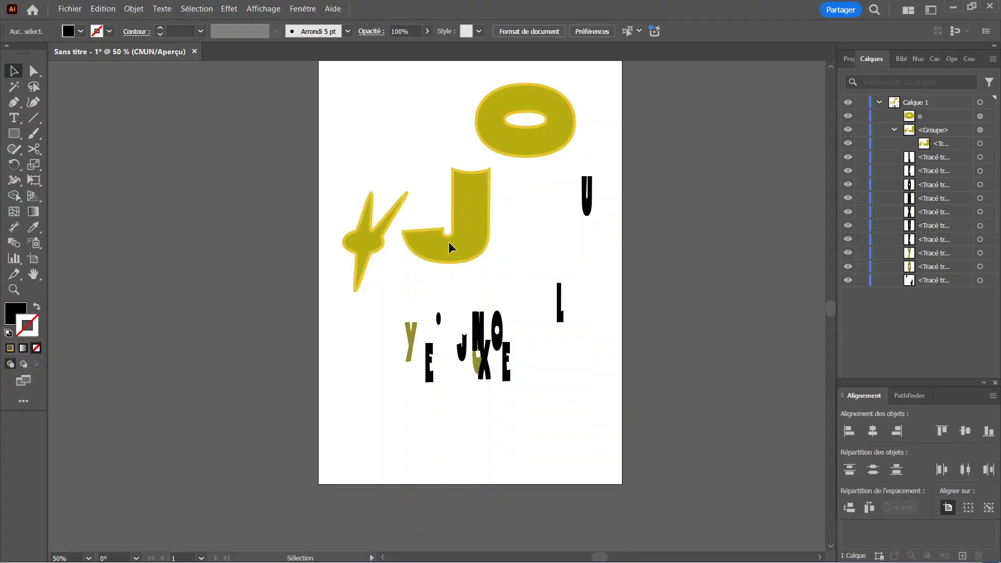
scroll(465, 269, "up", 5)
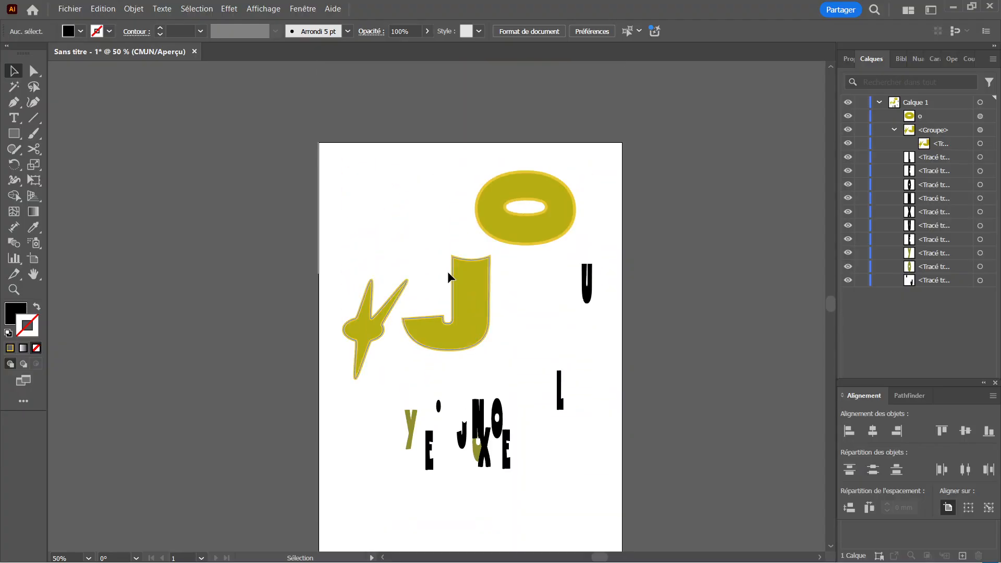
left_click_drag(266, 141, 619, 509)
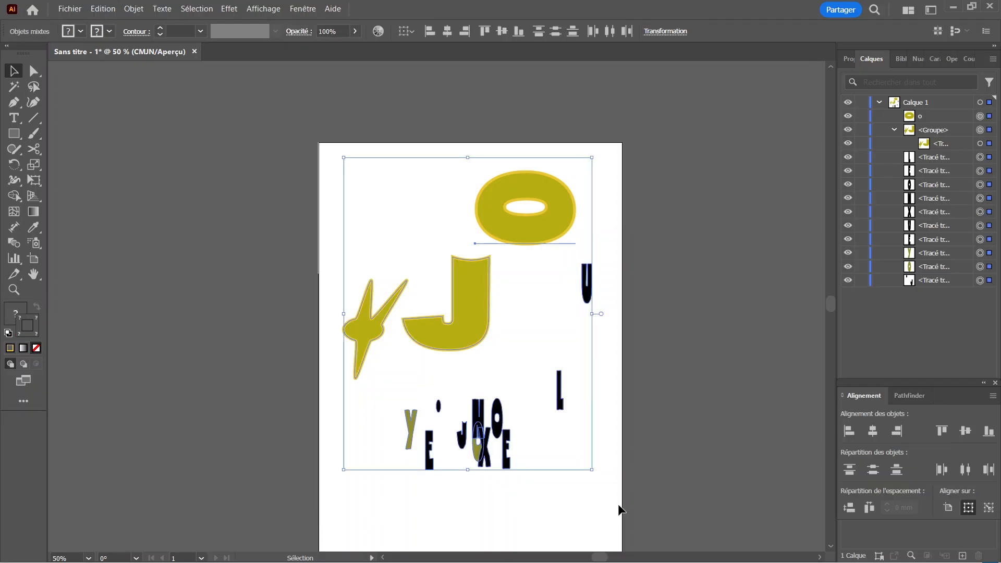
scroll(620, 500, "down", 2)
scroll(621, 497, "down", 1)
scroll(620, 497, "up", 3)
scroll(518, 345, "down", 1)
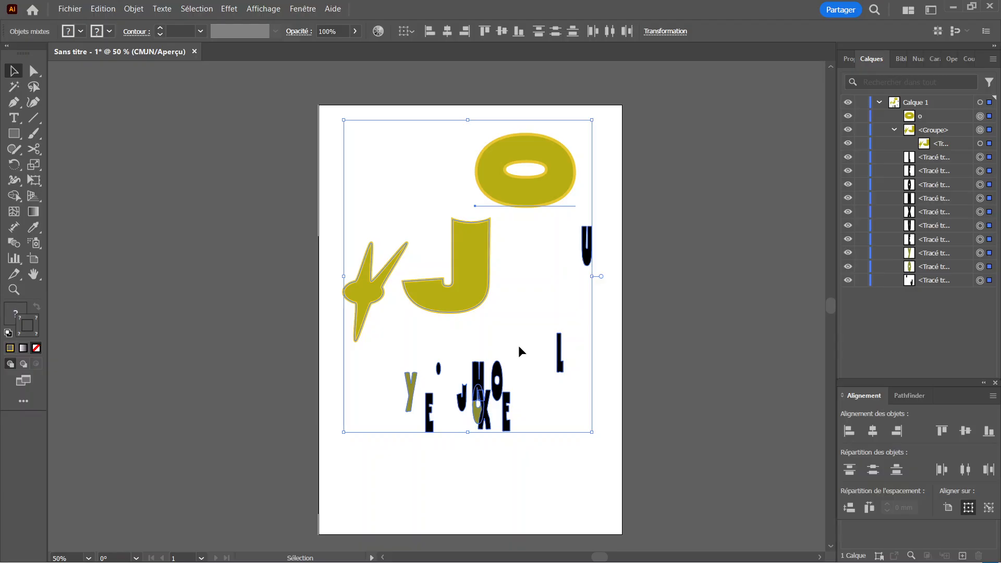
scroll(427, 261, "down", 1)
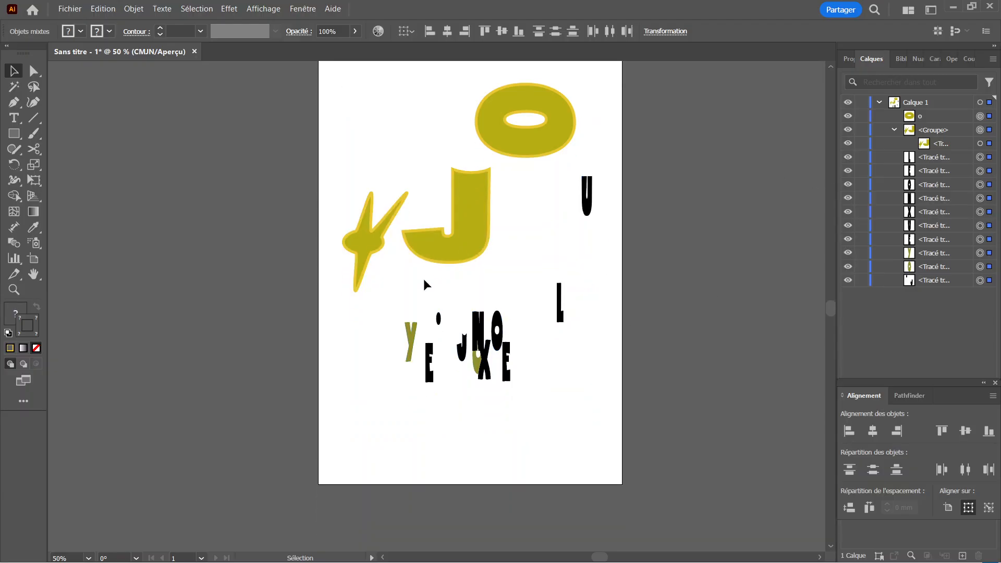
scroll(462, 281, "up", 1)
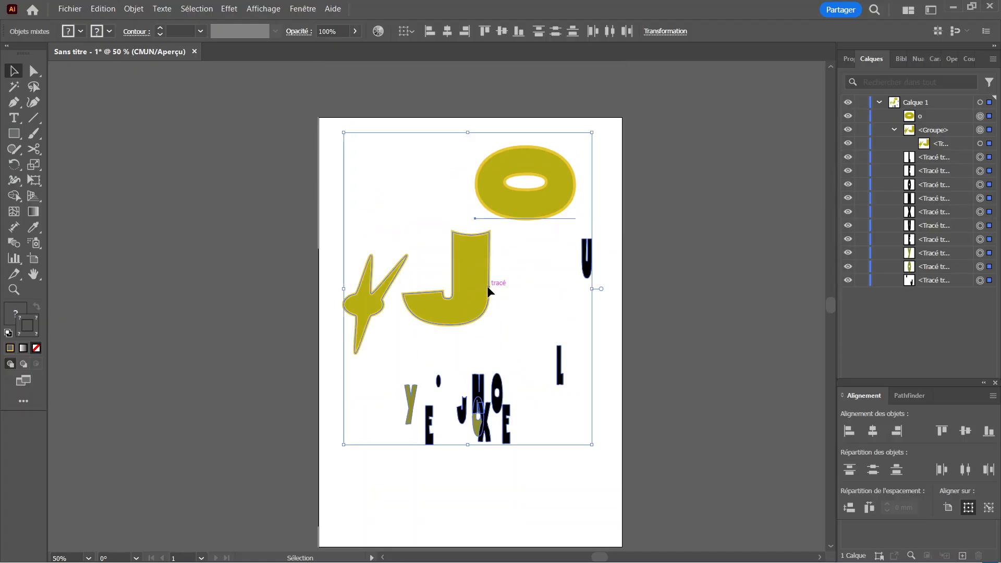
scroll(487, 283, "down", 4)
scroll(487, 290, "up", 2)
scroll(491, 290, "up", 1)
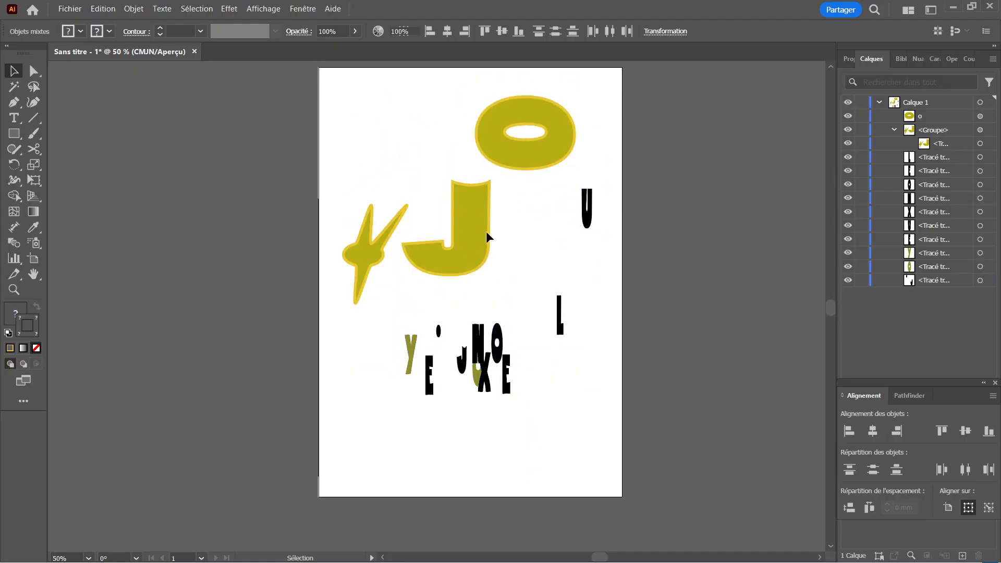
Select the large olive O text and switch to the dafont Fantaisie > Cartoon page in the browser
left_click(501, 208)
left_click(476, 219)
left_click(503, 186)
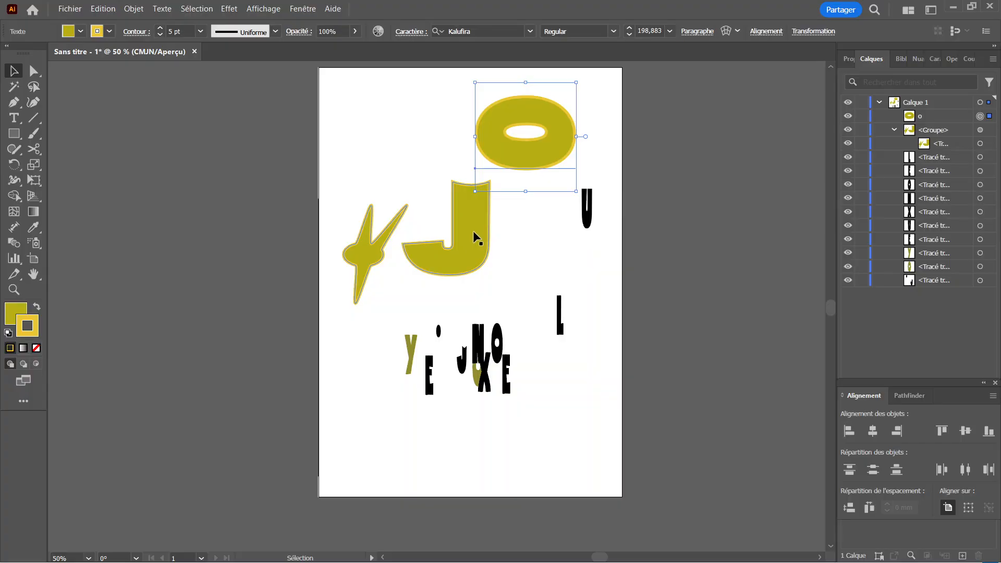
scroll(474, 231, "down", 4)
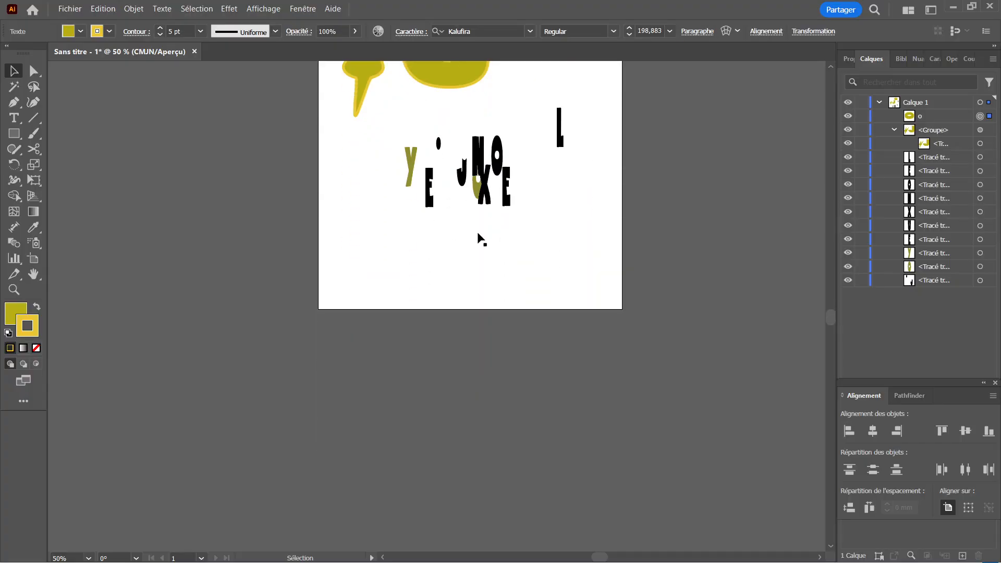
scroll(478, 235, "up", 2)
key("alt+Tab")
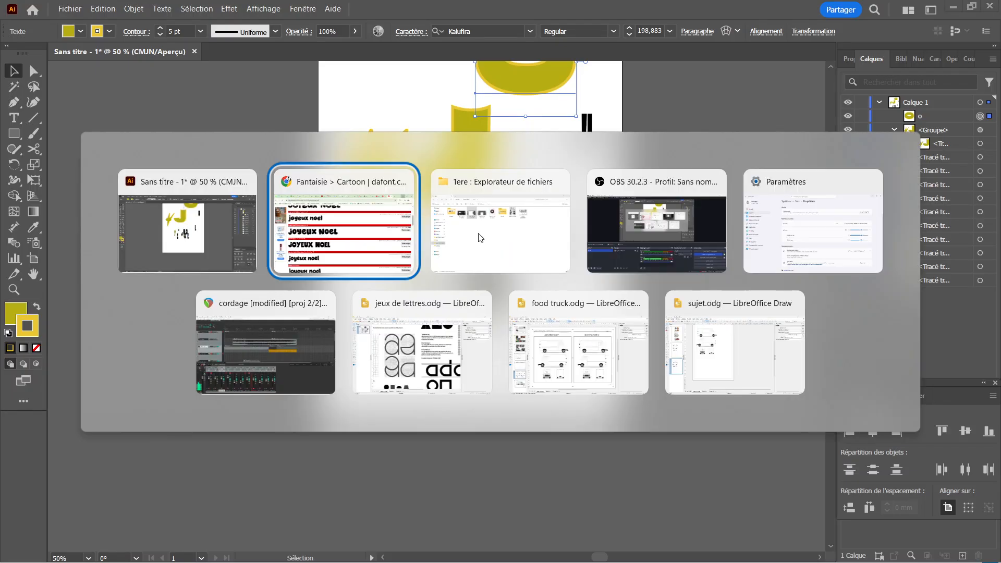